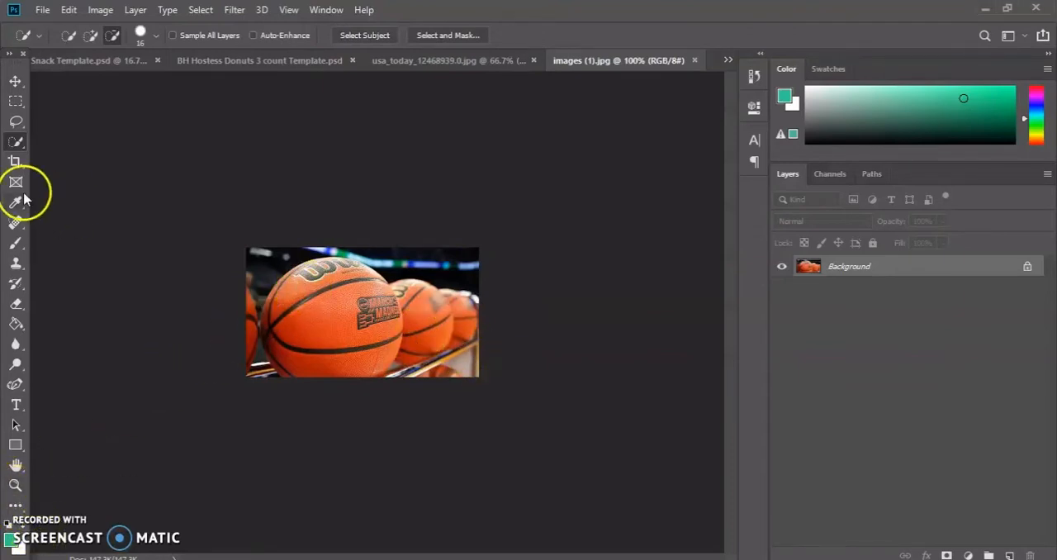
Select the large front basketball in images (1).jpg with the Quick Selection tool in add mode, including its lower-left edge.
click(15, 486)
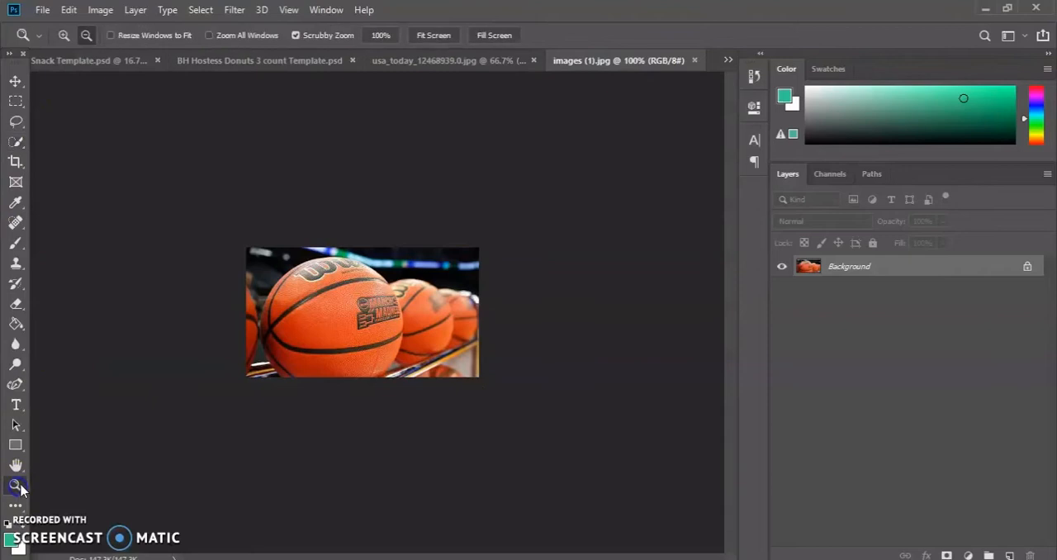
click(64, 35)
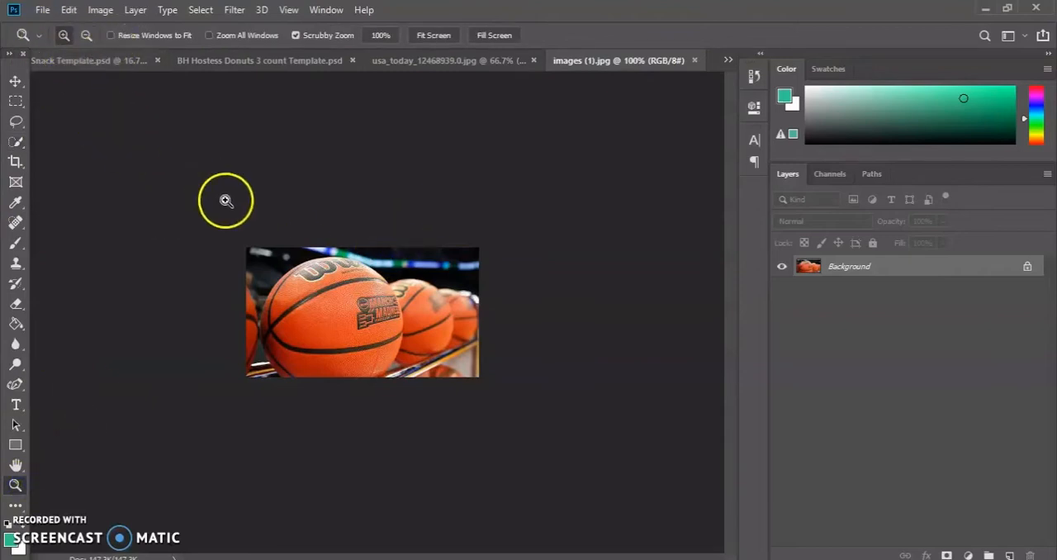
click(270, 248)
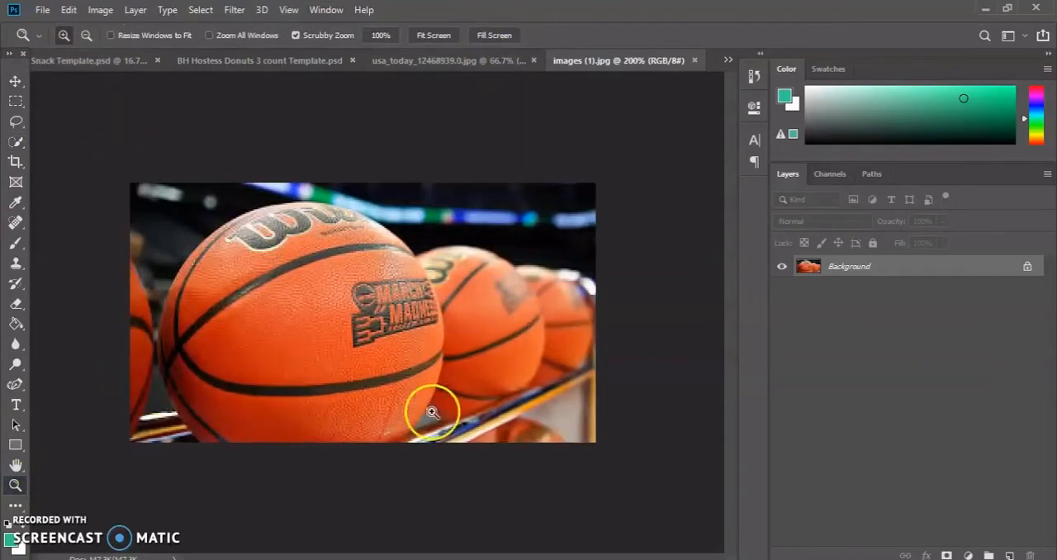
click(462, 61)
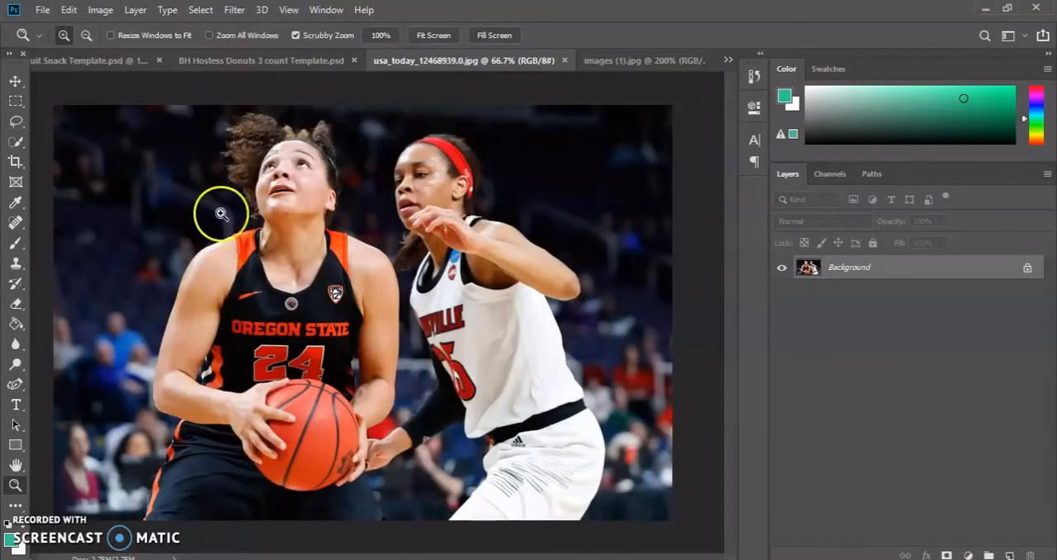
click(623, 61)
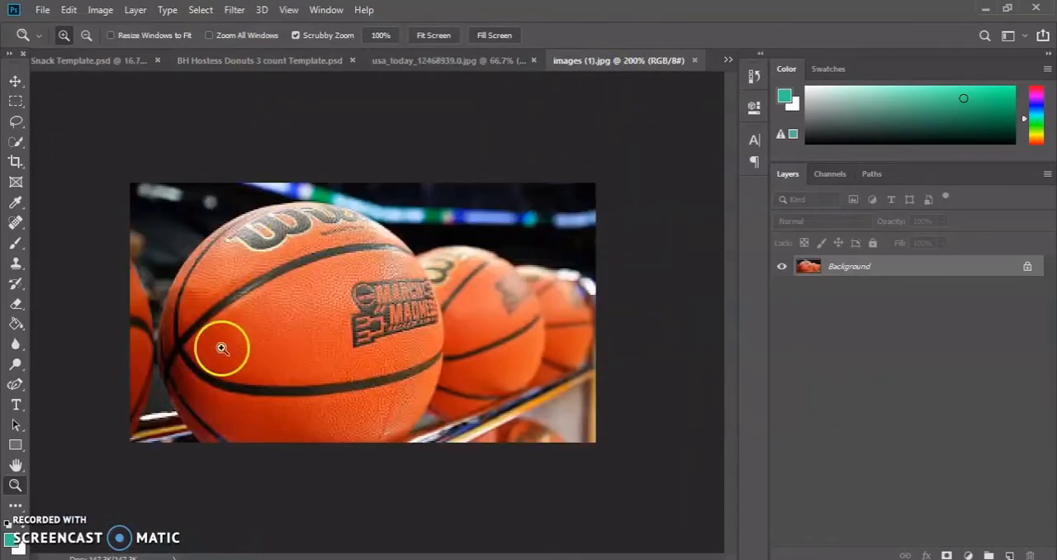
click(23, 149)
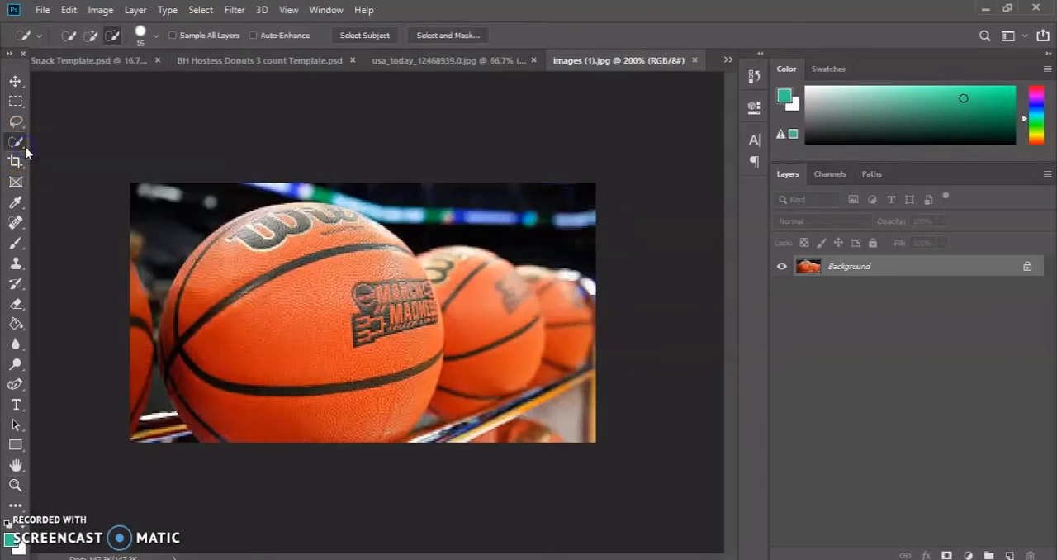
right_click(25, 151)
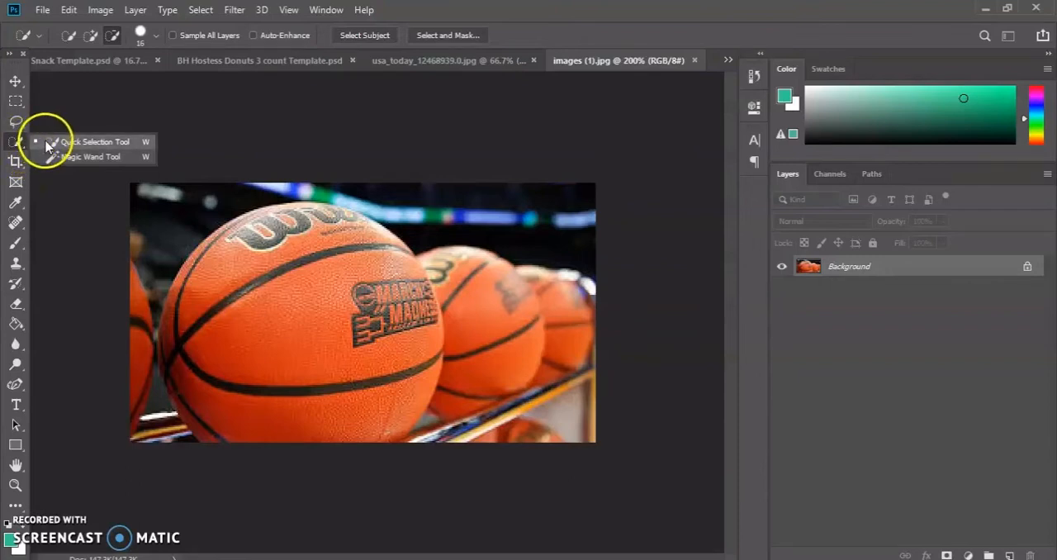
click(46, 144)
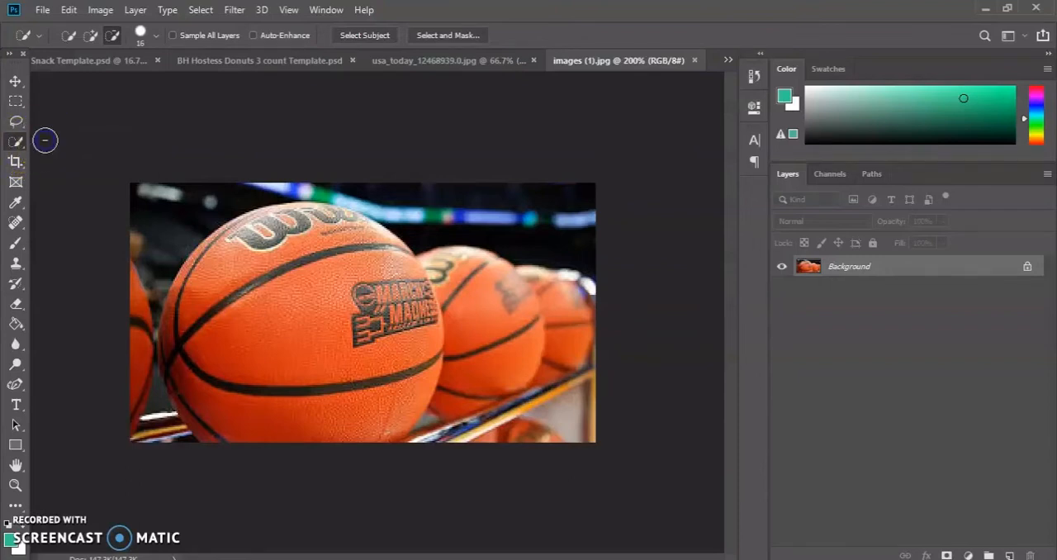
click(92, 37)
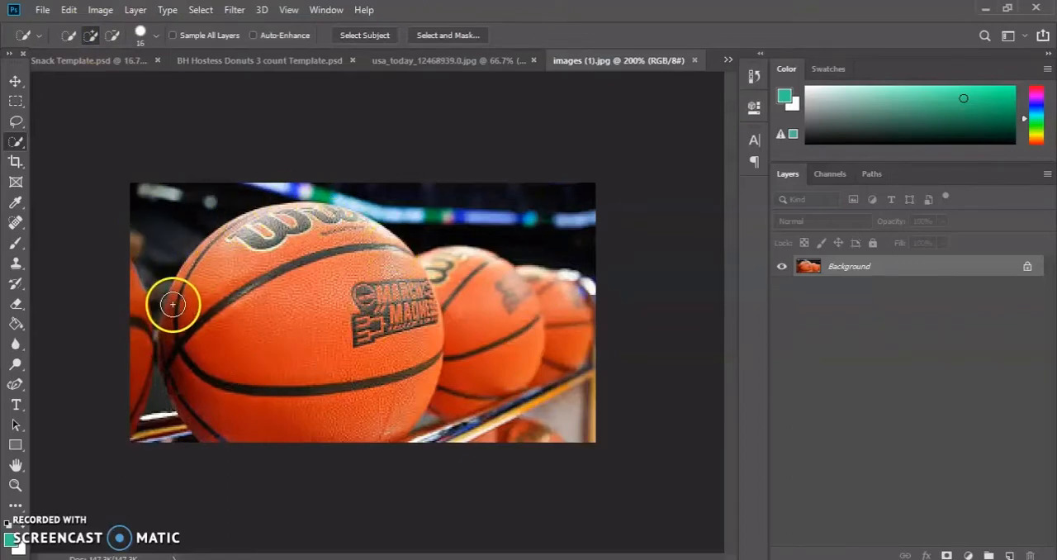
mouse_move(172, 302)
mouse_down()
mouse_move(212, 264)
mouse_move(290, 225)
mouse_move(371, 240)
mouse_move(382, 276)
mouse_move(370, 266)
mouse_move(411, 290)
mouse_move(424, 328)
mouse_move(410, 393)
mouse_move(373, 434)
mouse_move(319, 427)
mouse_move(372, 379)
mouse_move(367, 313)
mouse_move(318, 375)
mouse_up()
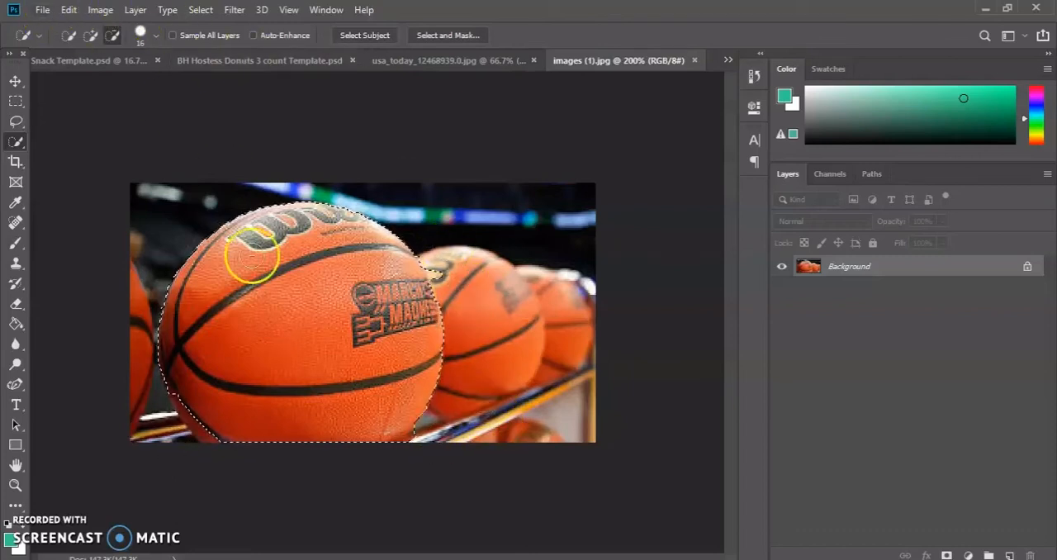
click(92, 36)
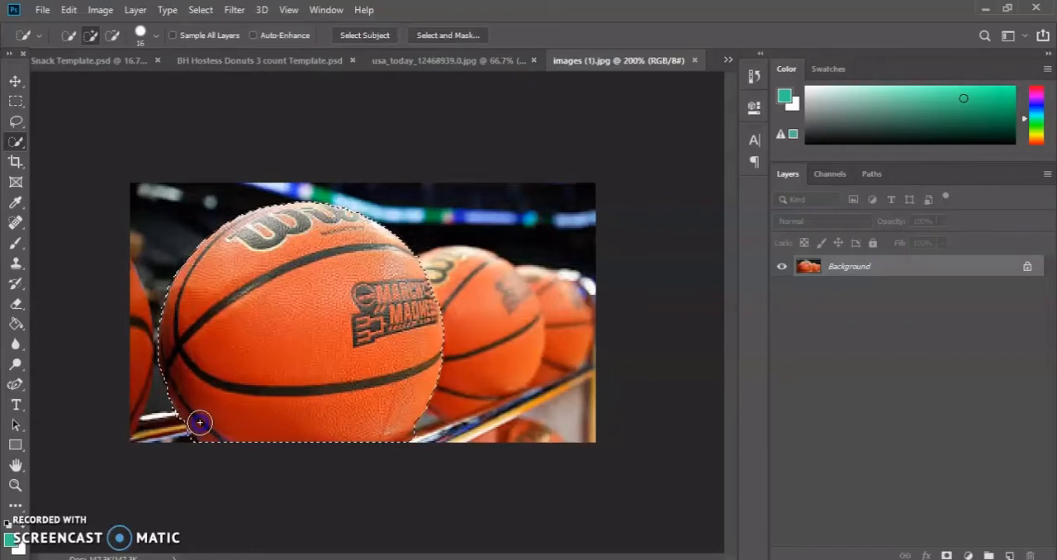
Subtract the shelf from the selection at the basketball's lower-left edge, then add back any missing part of the ball.
click(15, 484)
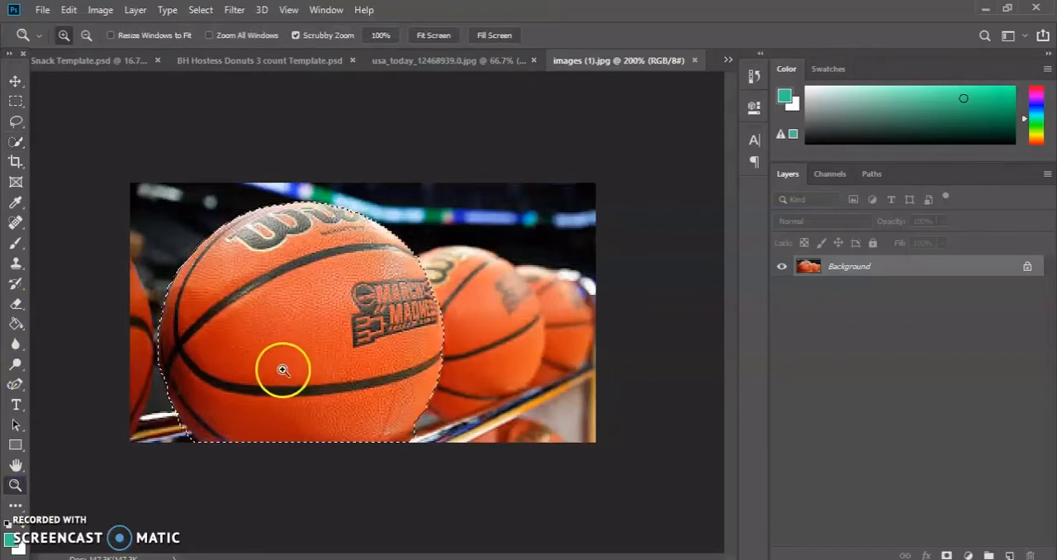
click(85, 34)
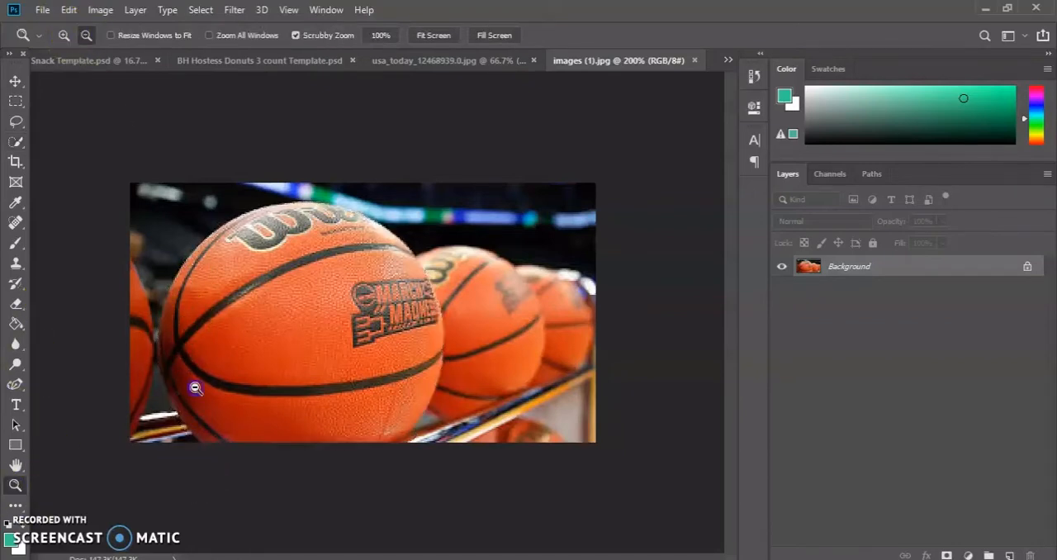
click(195, 387)
click(64, 35)
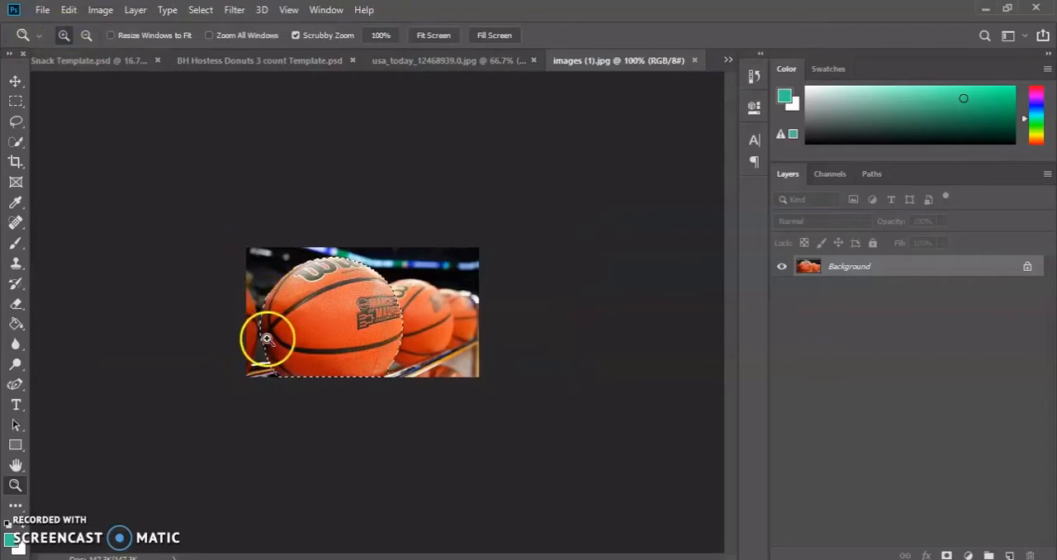
click(274, 350)
click(276, 356)
click(271, 400)
scroll(157, 439, down, 1)
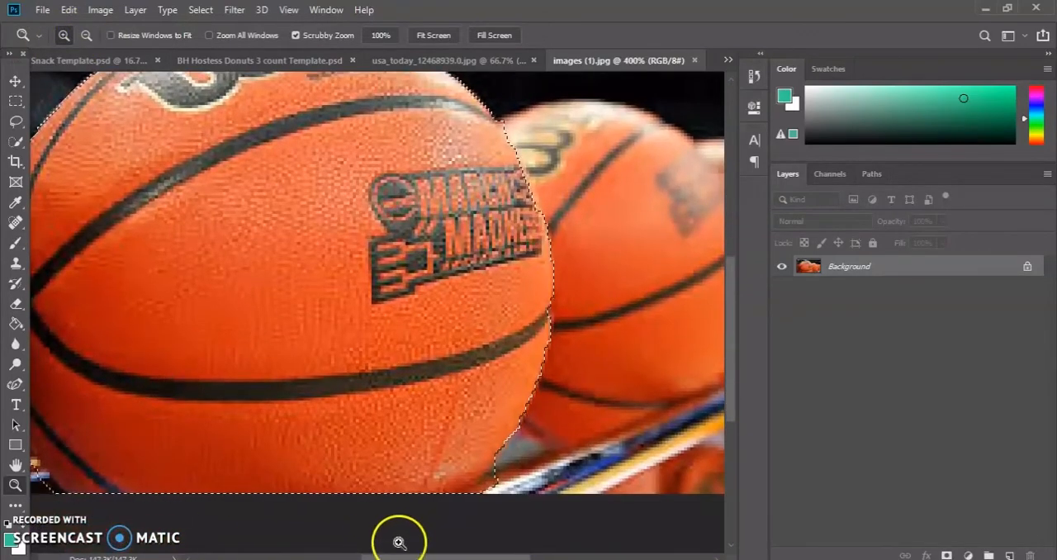
drag(398, 558, 361, 557)
click(86, 35)
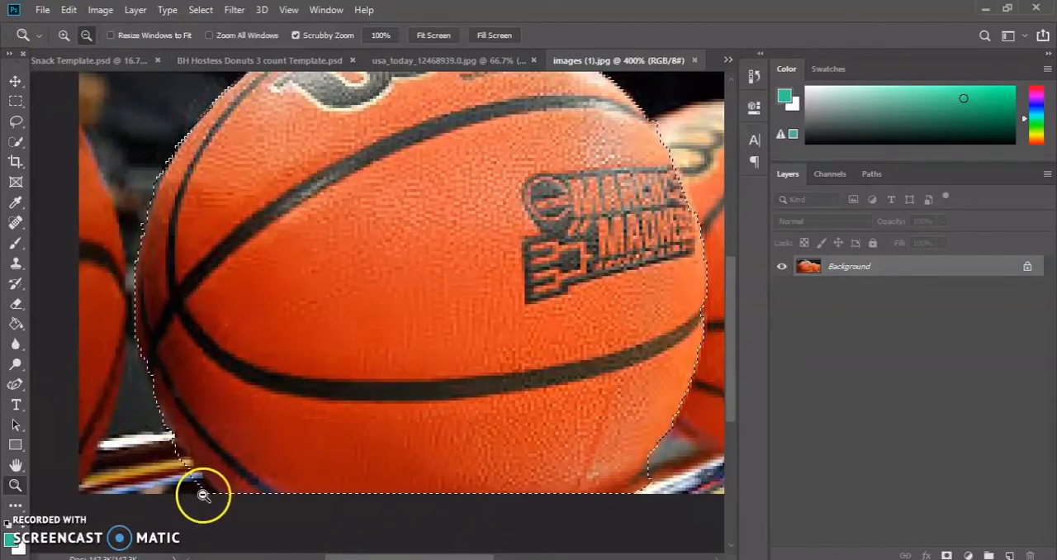
click(14, 140)
click(112, 35)
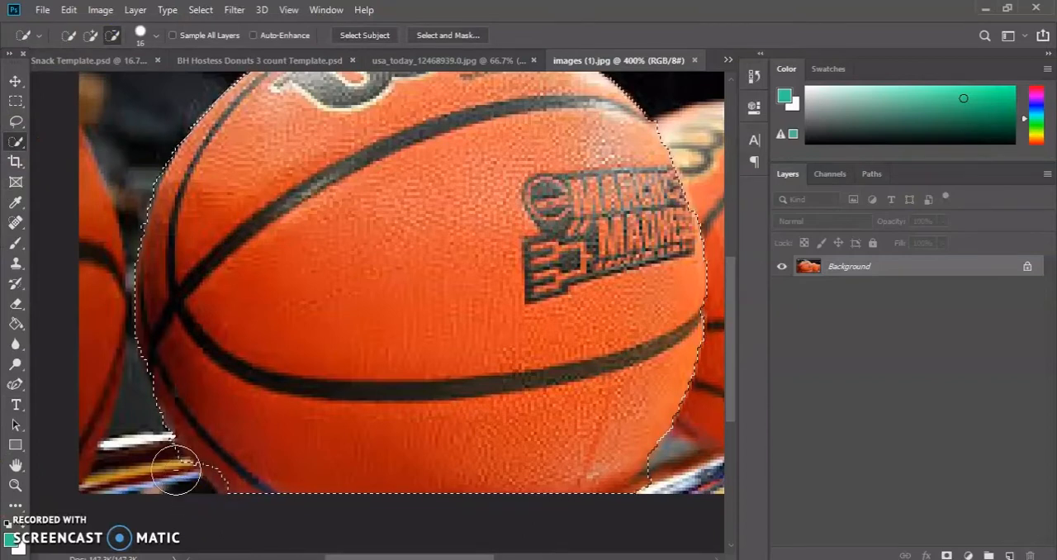
click(90, 35)
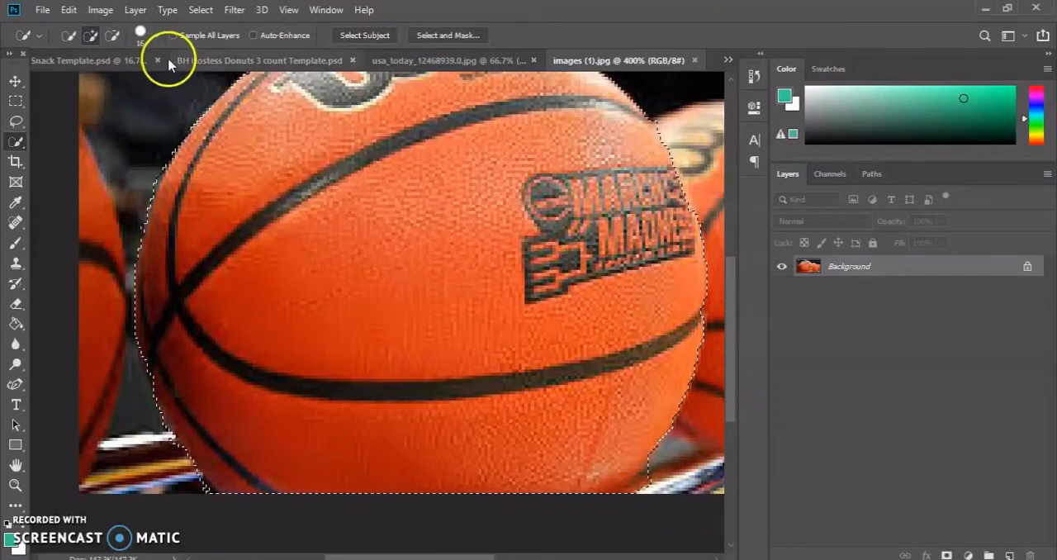
Subtract the shelf from the selection at the basketball's lower-right edge and refine the ball's upper-right outline.
click(114, 37)
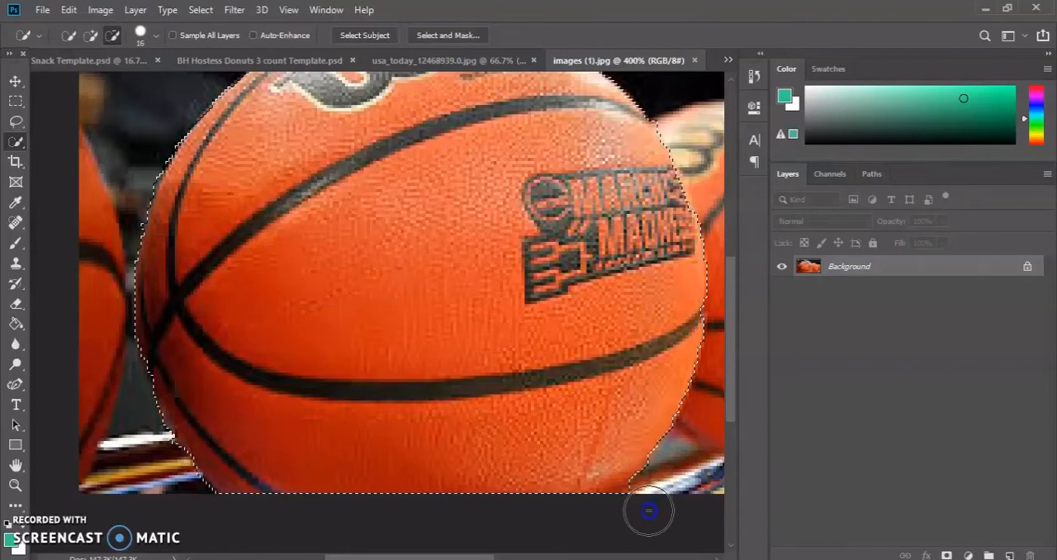
click(91, 36)
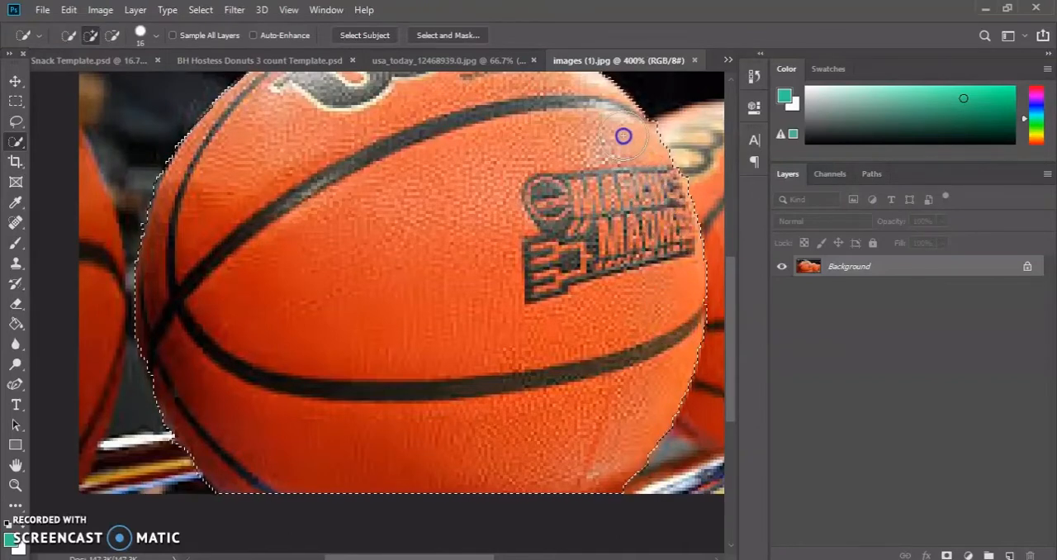
scroll(257, 358, up, 2)
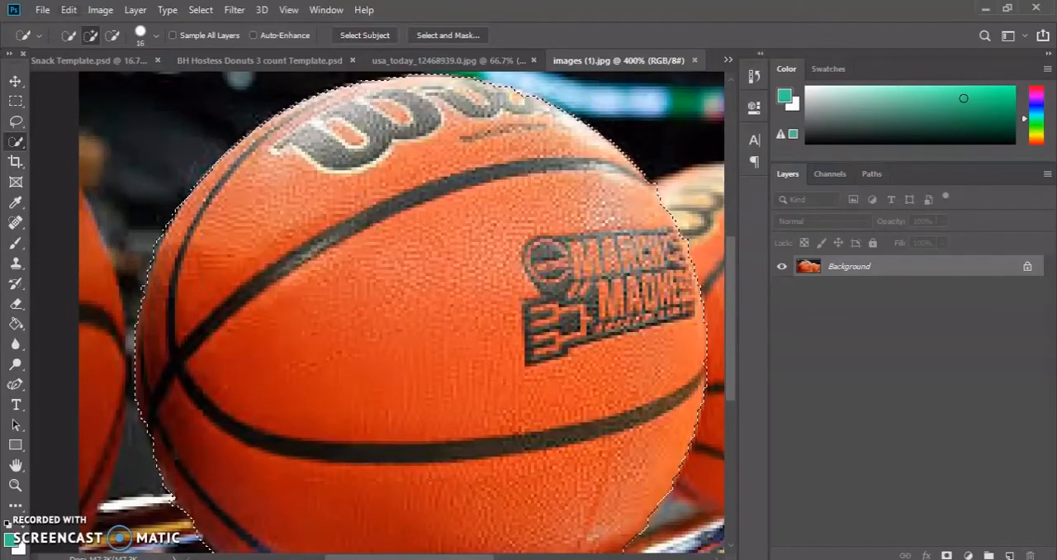
click(112, 35)
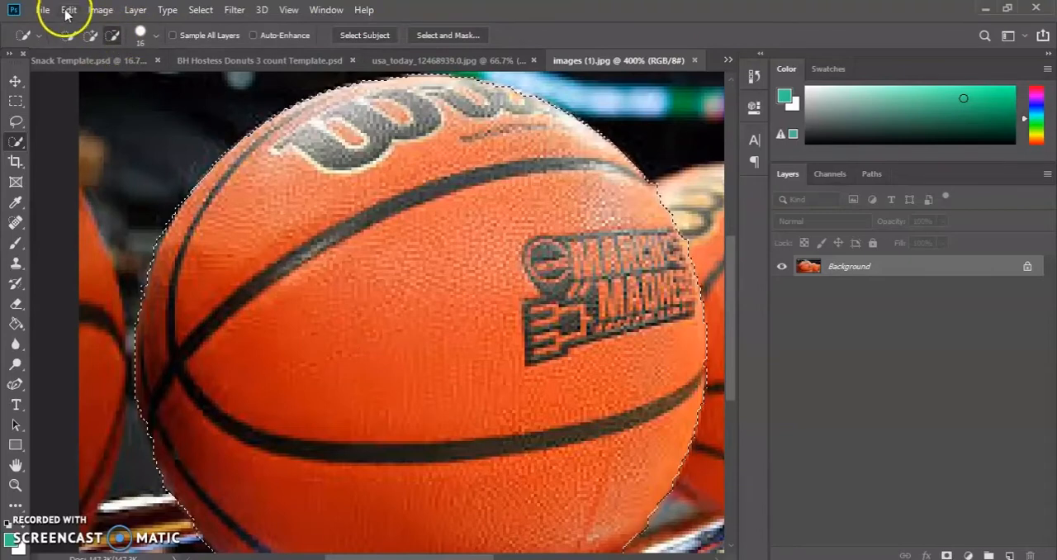
Invert the selection so it covers everything around the front basketball.
click(14, 488)
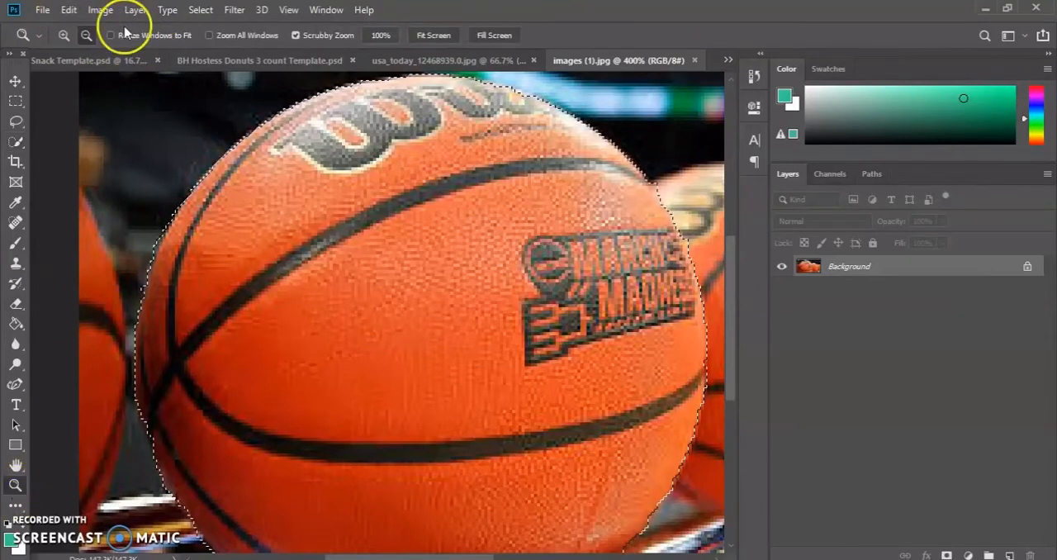
click(84, 35)
click(251, 218)
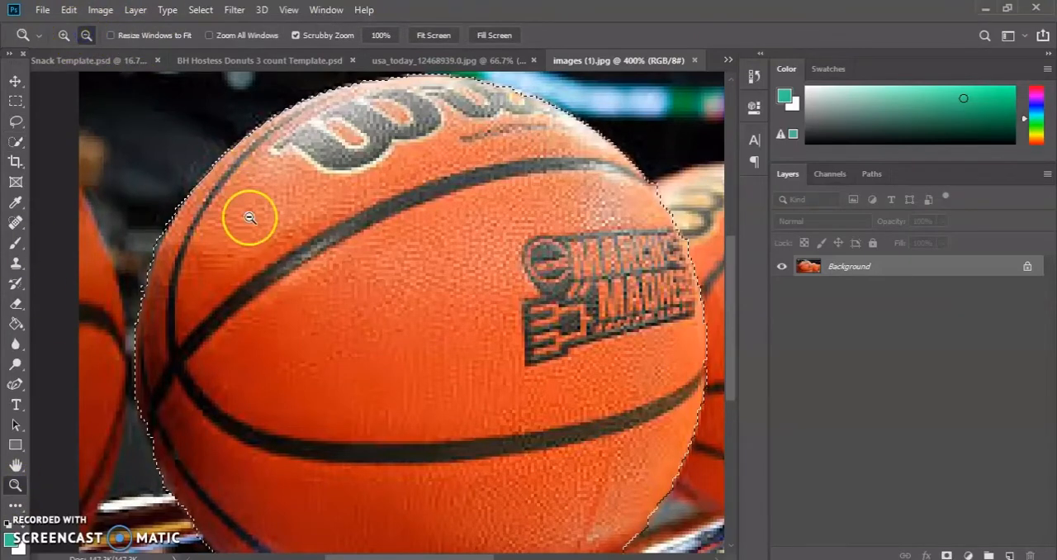
click(443, 549)
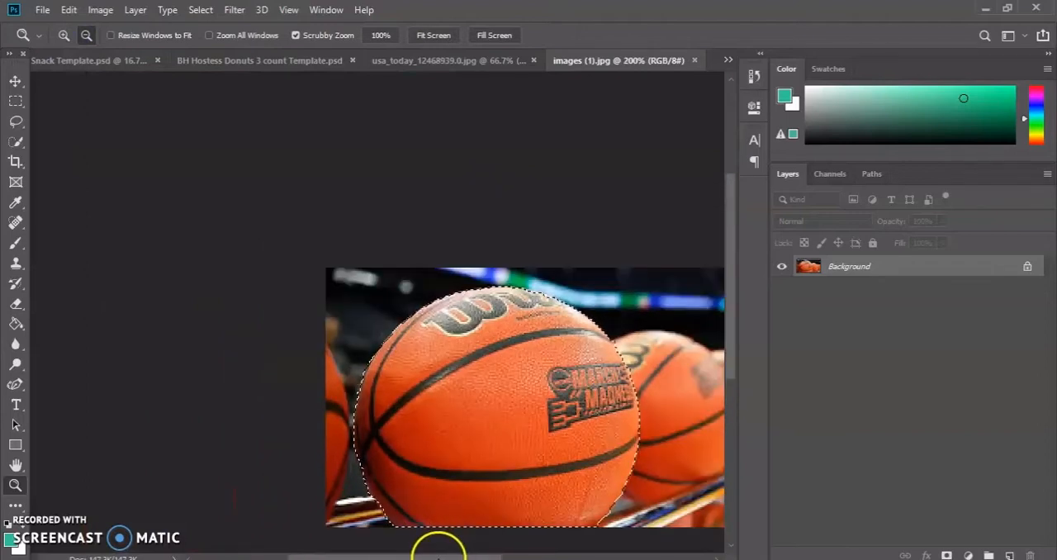
mouse_move(442, 555)
mouse_down()
mouse_move(483, 545)
mouse_move(434, 552)
mouse_up()
click(453, 404)
scroll(453, 404, down, 2)
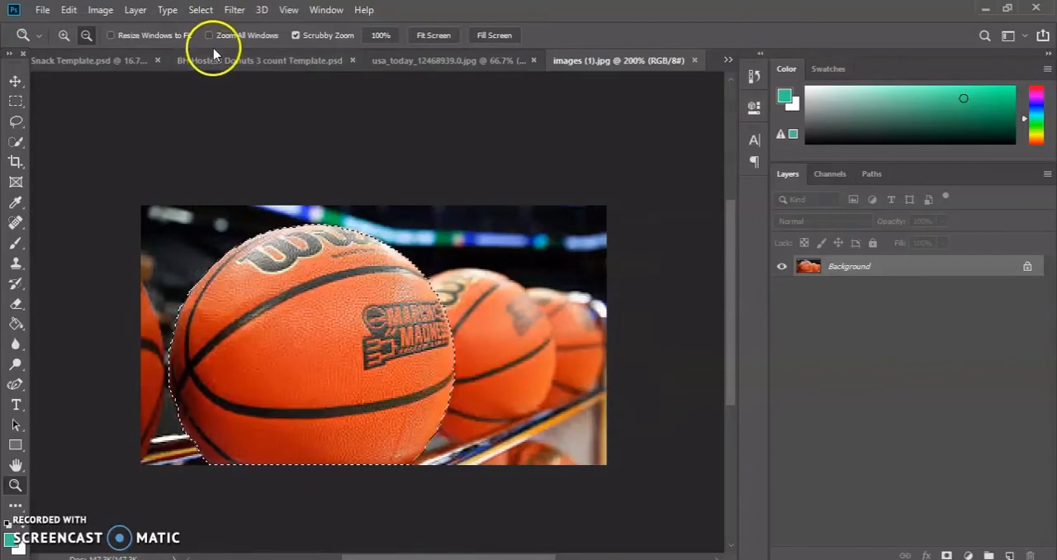
click(211, 11)
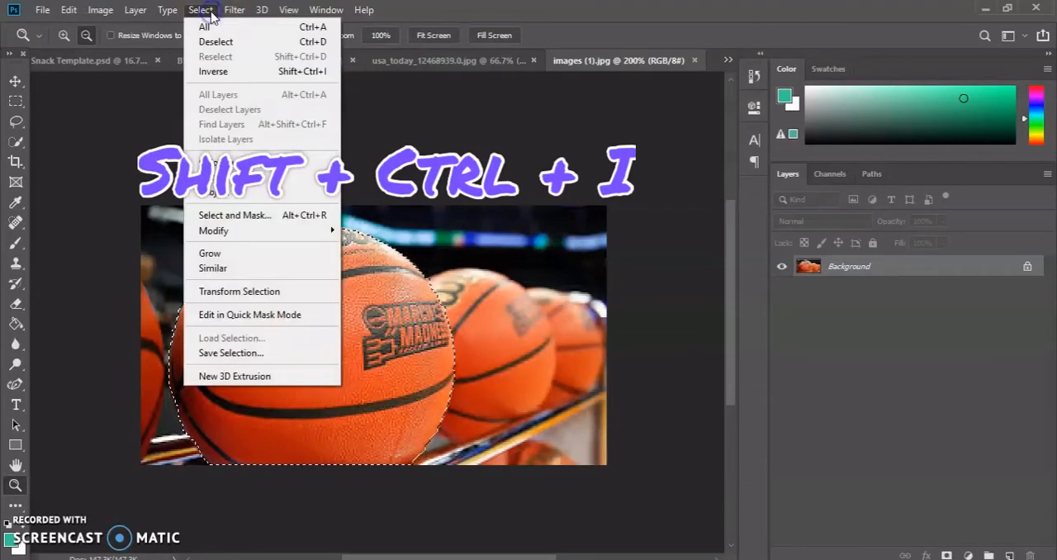
click(239, 73)
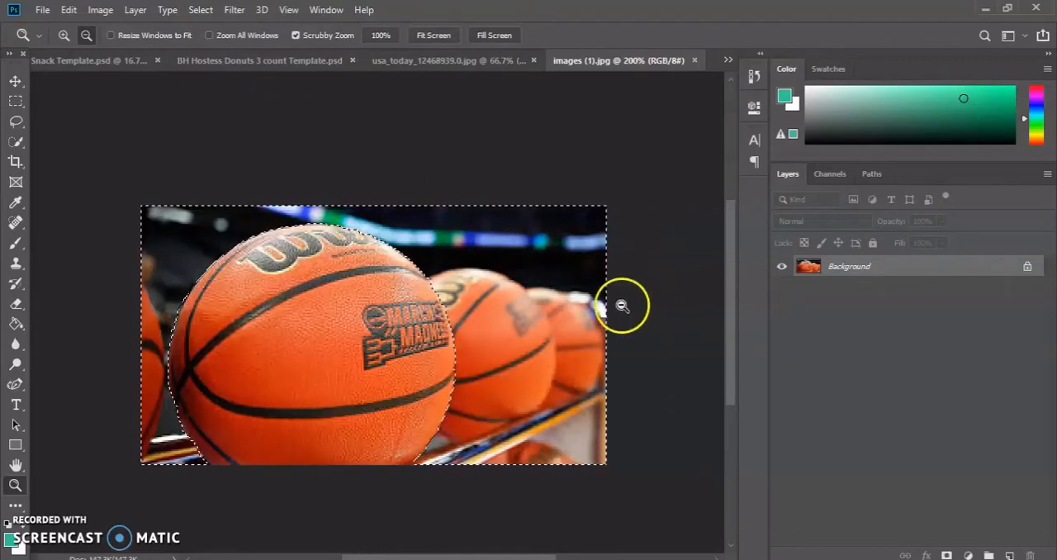
Unlock the Background layer and delete the selected surroundings of the front basketball.
key(Delete)
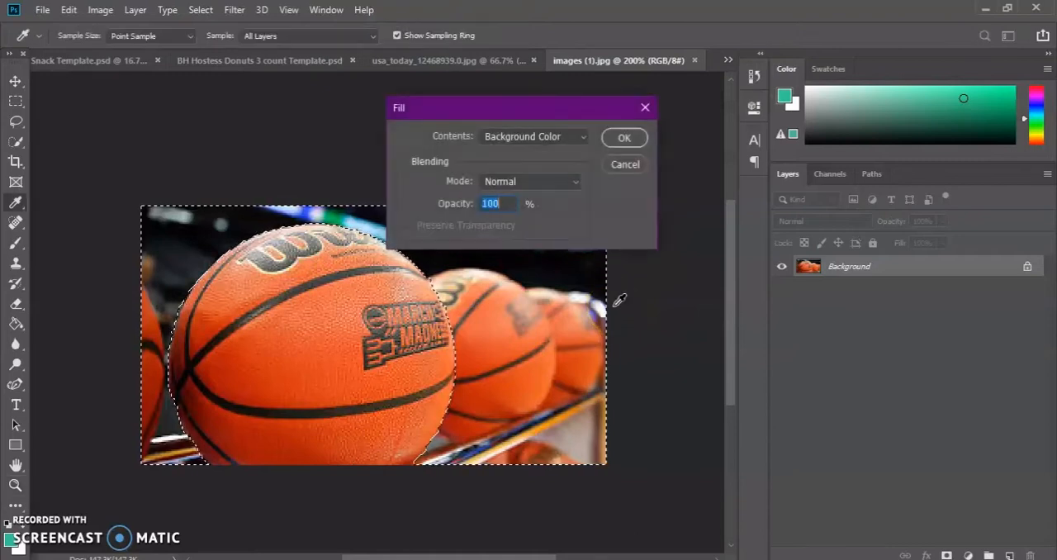
click(646, 108)
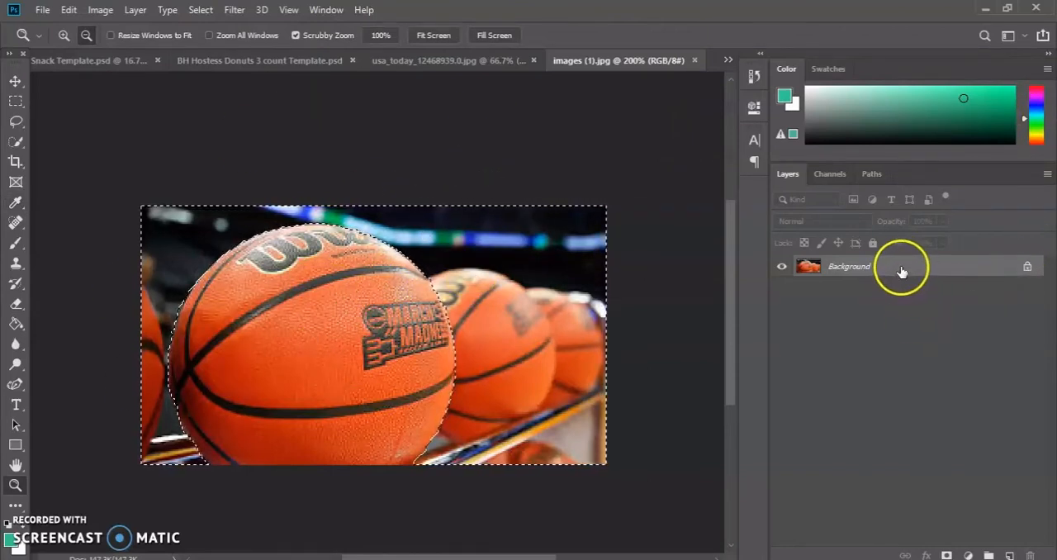
click(1027, 269)
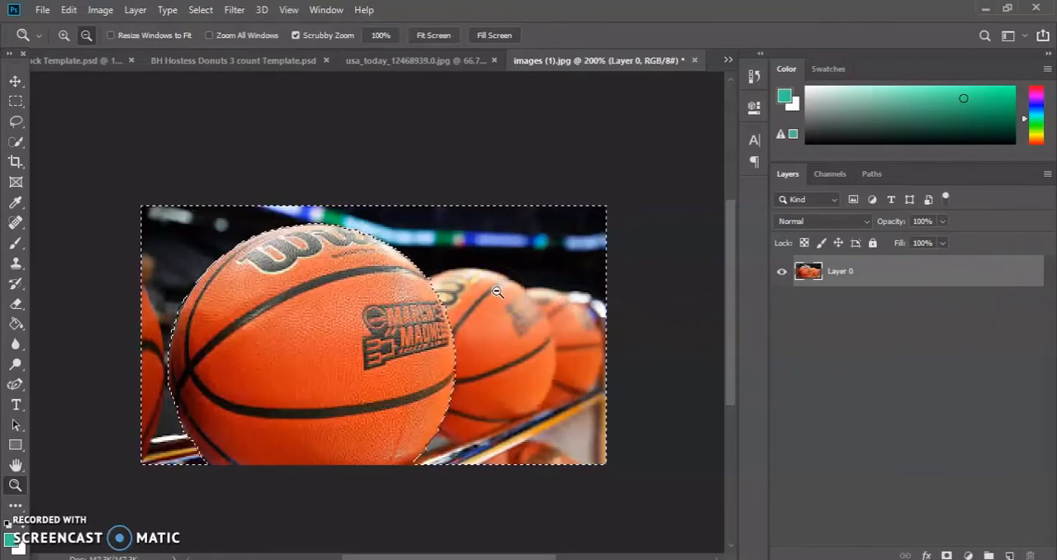
key(Delete)
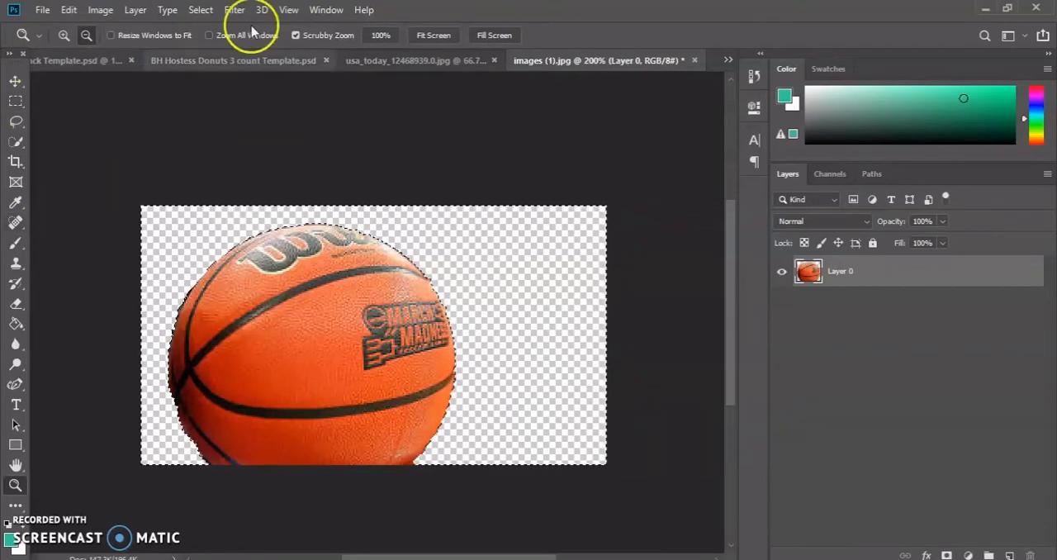
Clear the selection around the cut-out basketball.
click(202, 9)
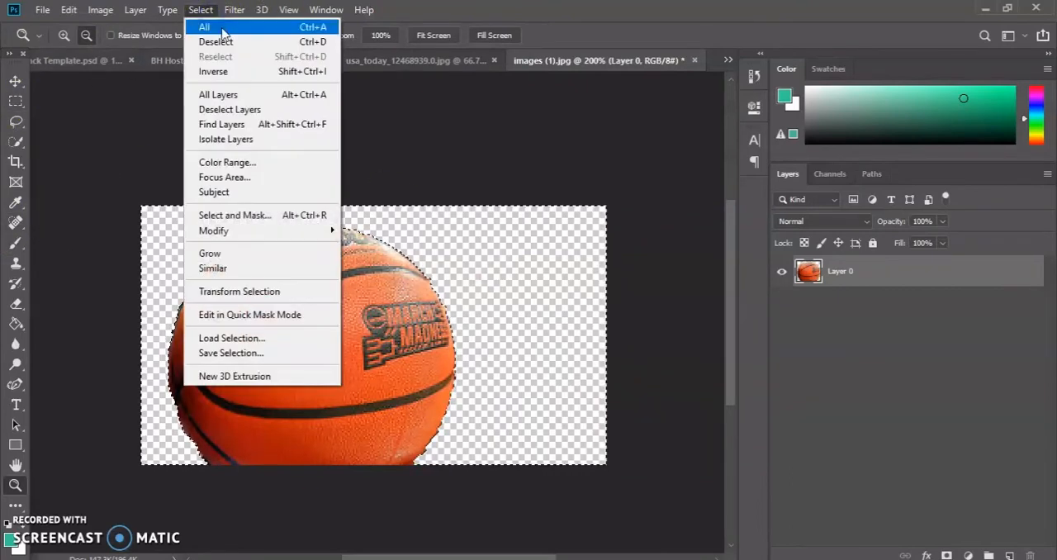
click(227, 41)
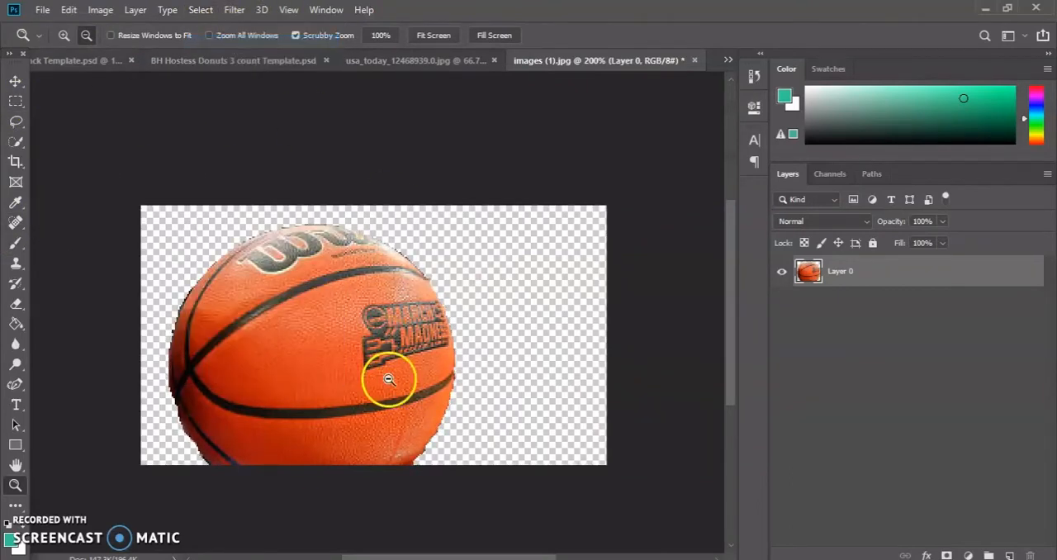
click(206, 409)
click(64, 34)
click(321, 267)
click(393, 238)
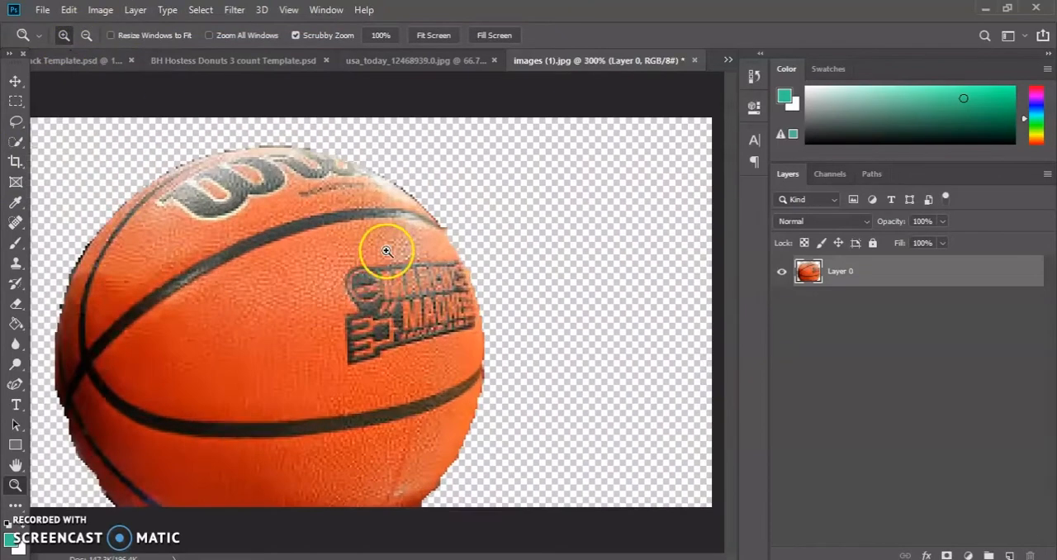
Erase the leftover fringe bit on the basketball's upper-right edge using the Eraser at 18 px.
click(15, 304)
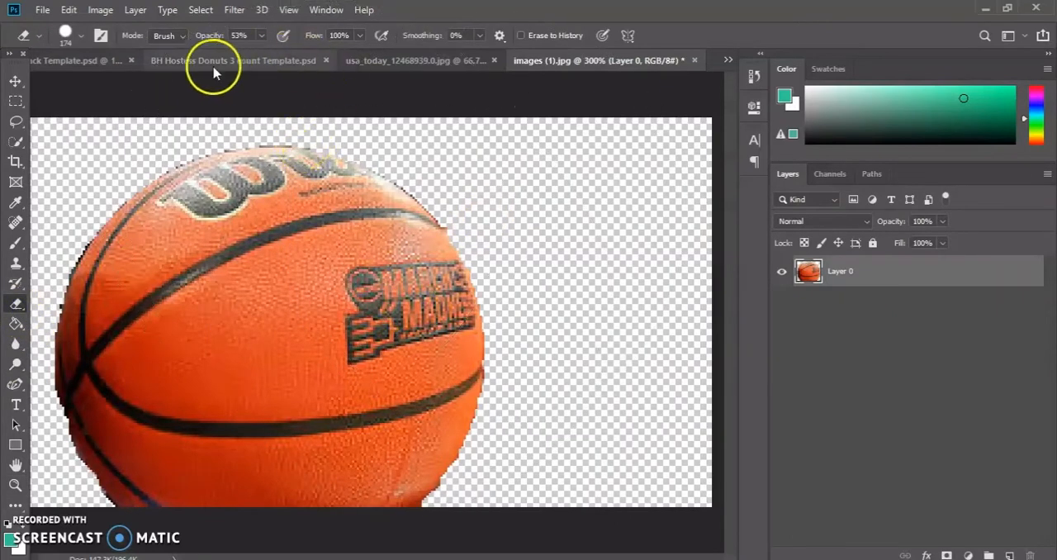
click(81, 36)
drag(153, 88, 95, 88)
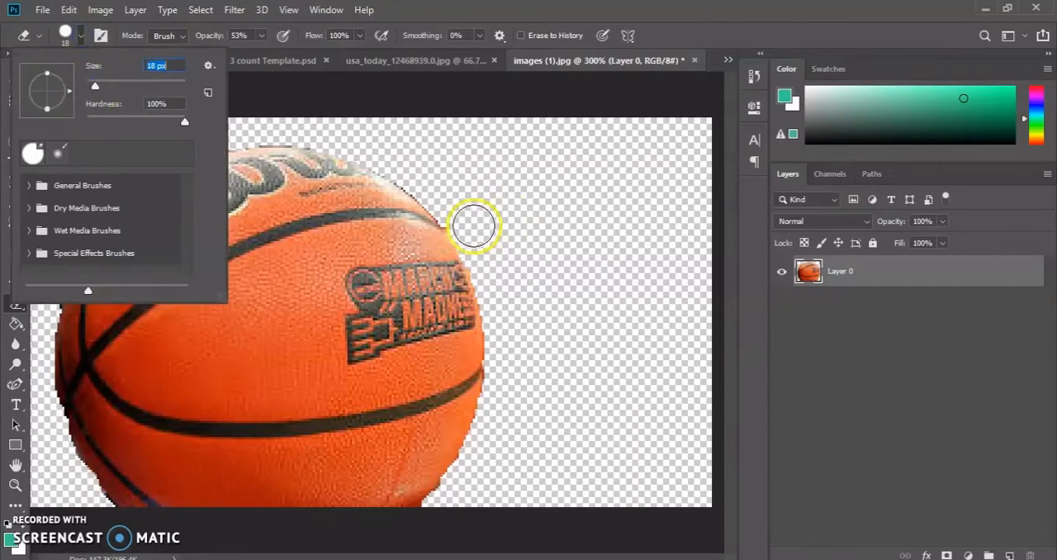
click(466, 222)
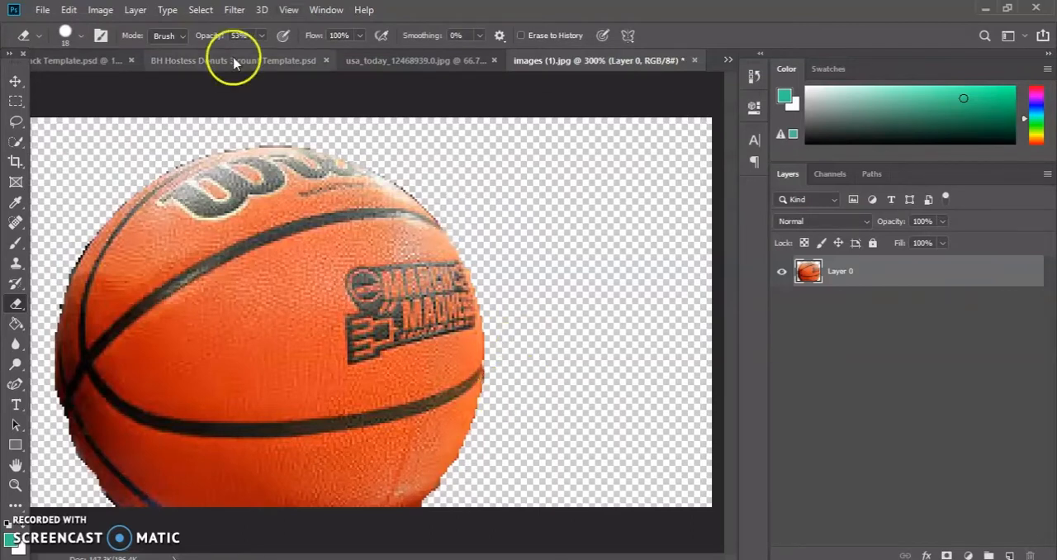
Reselect the last selection and invert it so that it covers the cut-out basketball.
click(203, 10)
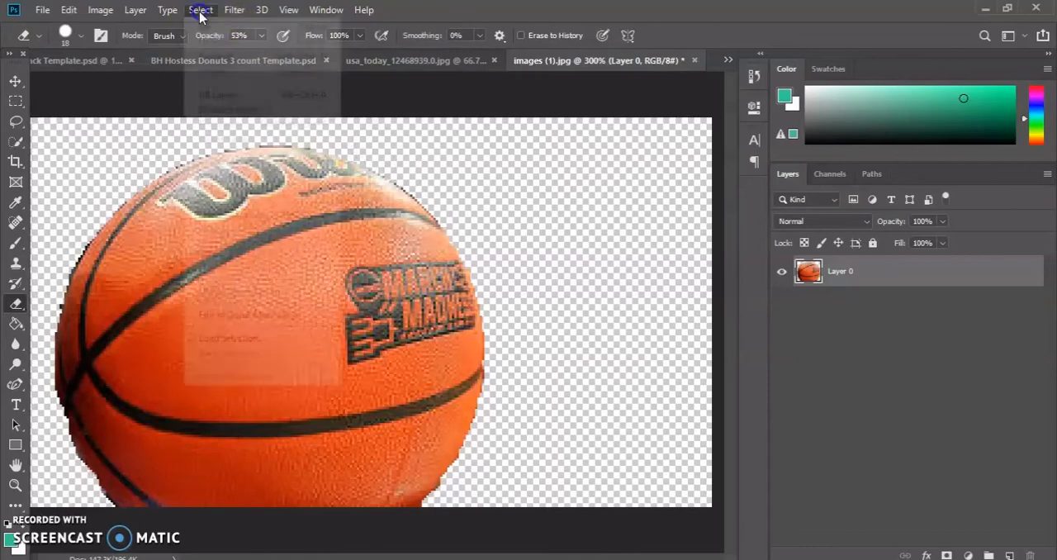
click(236, 48)
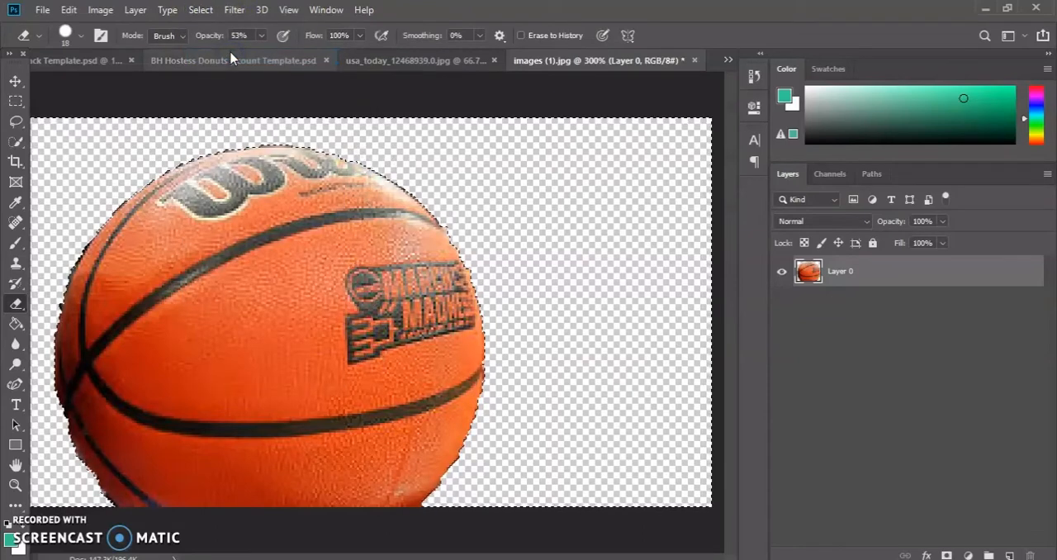
click(207, 10)
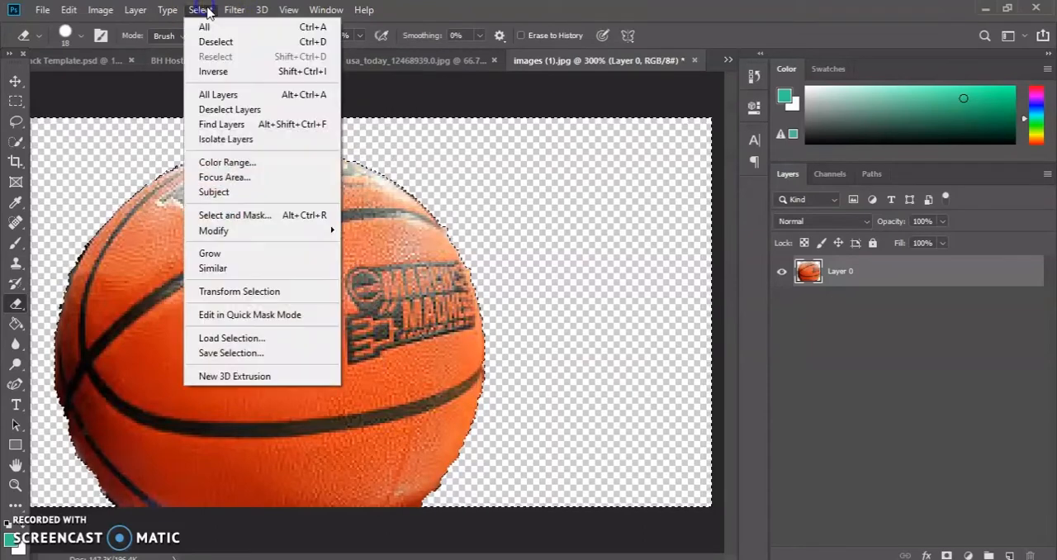
click(229, 71)
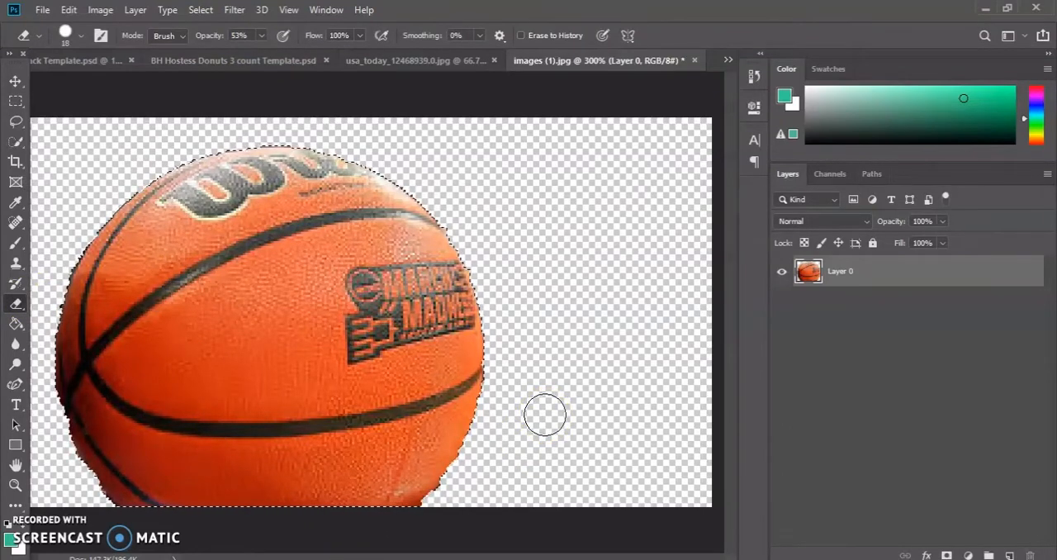
click(419, 535)
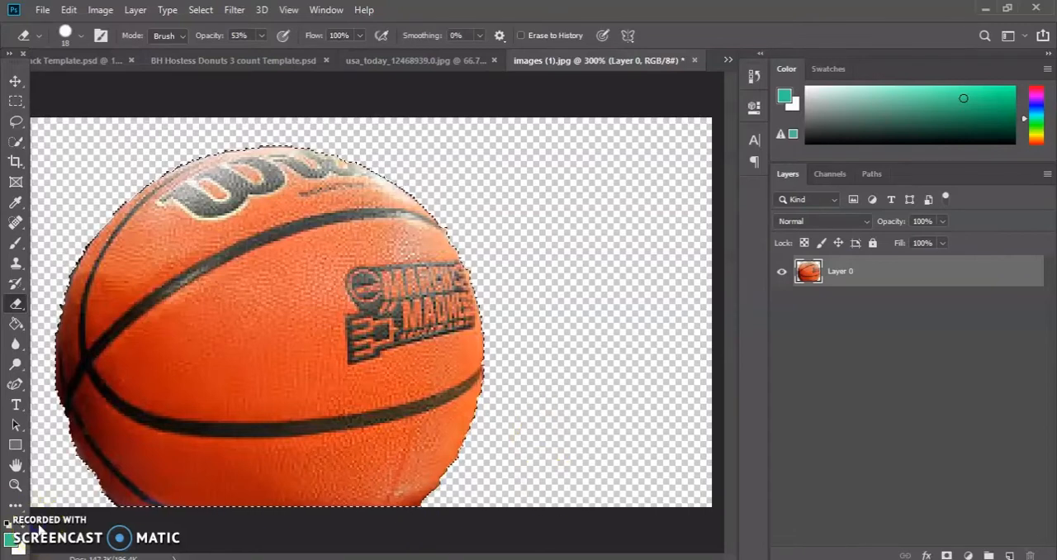
click(207, 12)
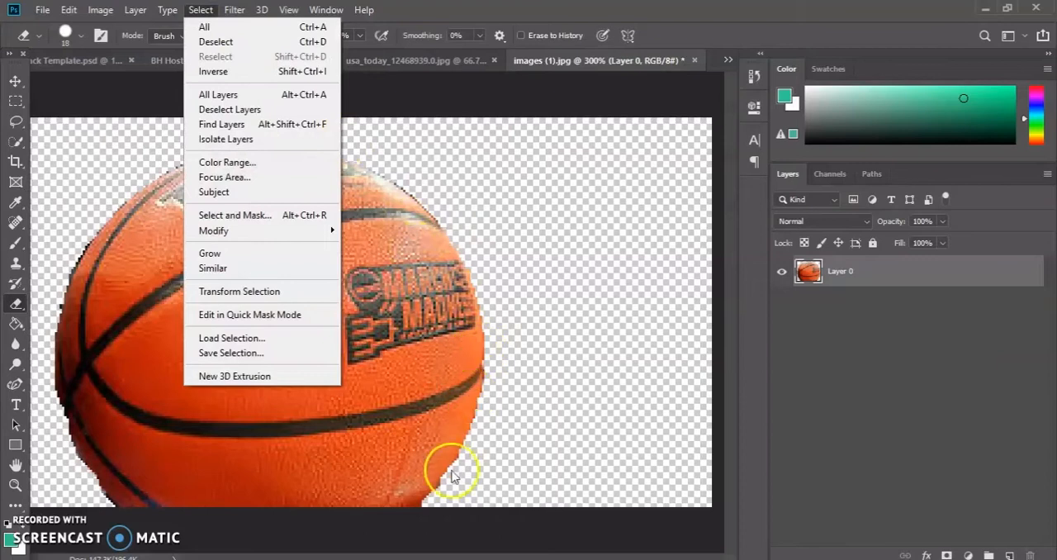
ctrl+click(807, 271)
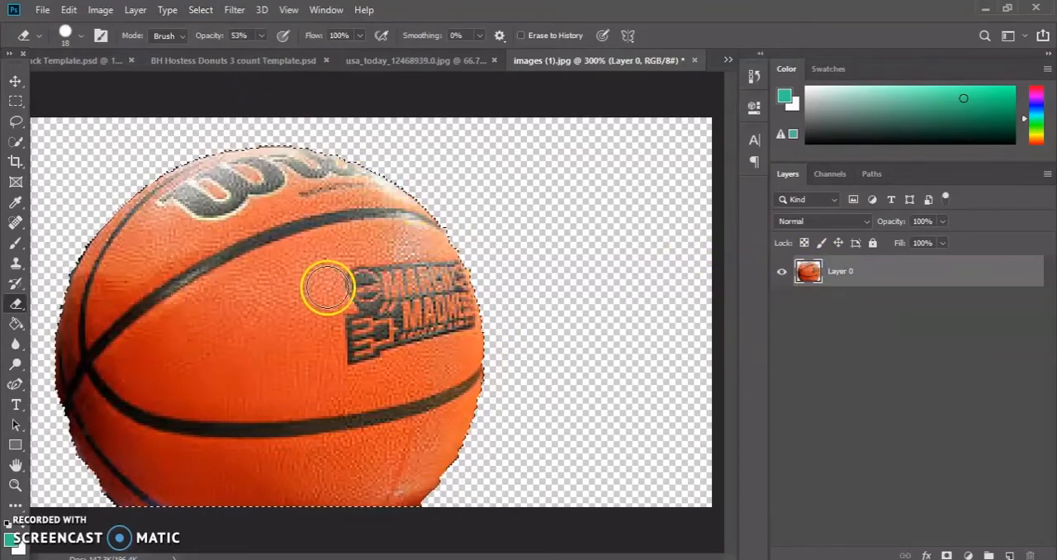
Try contracting the basketball's selection by 3 pixels.
click(204, 11)
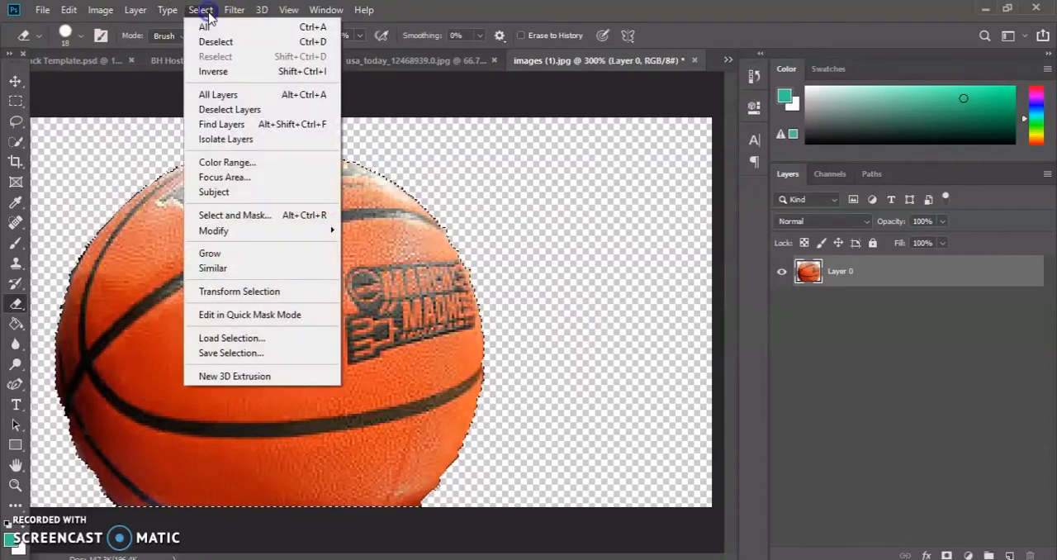
mouse_move(275, 238)
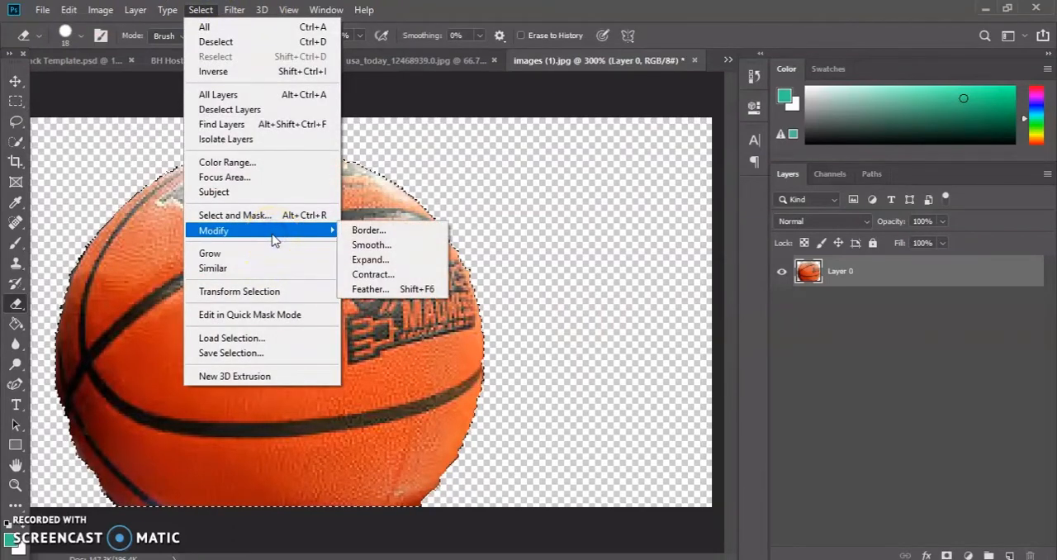
click(373, 275)
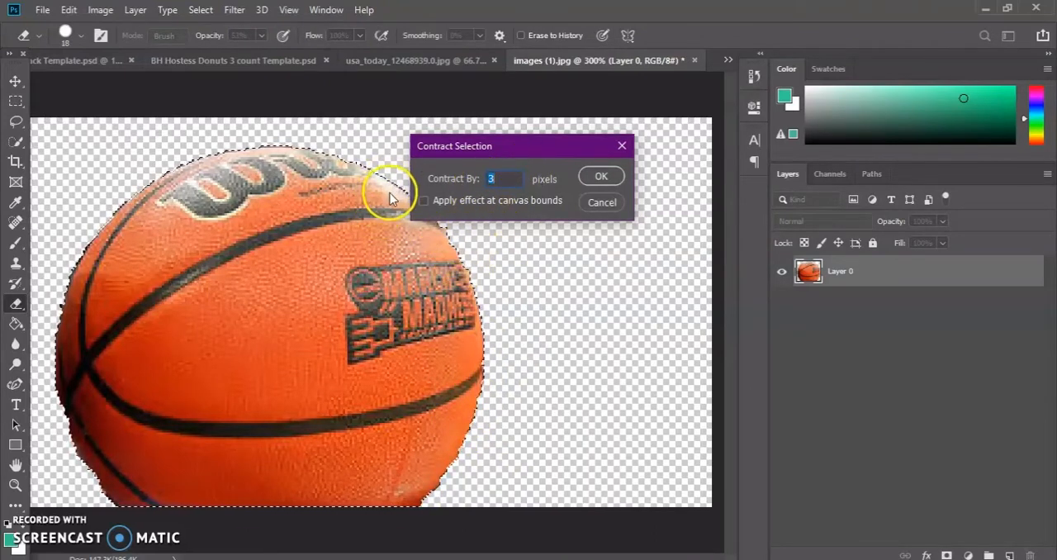
click(612, 174)
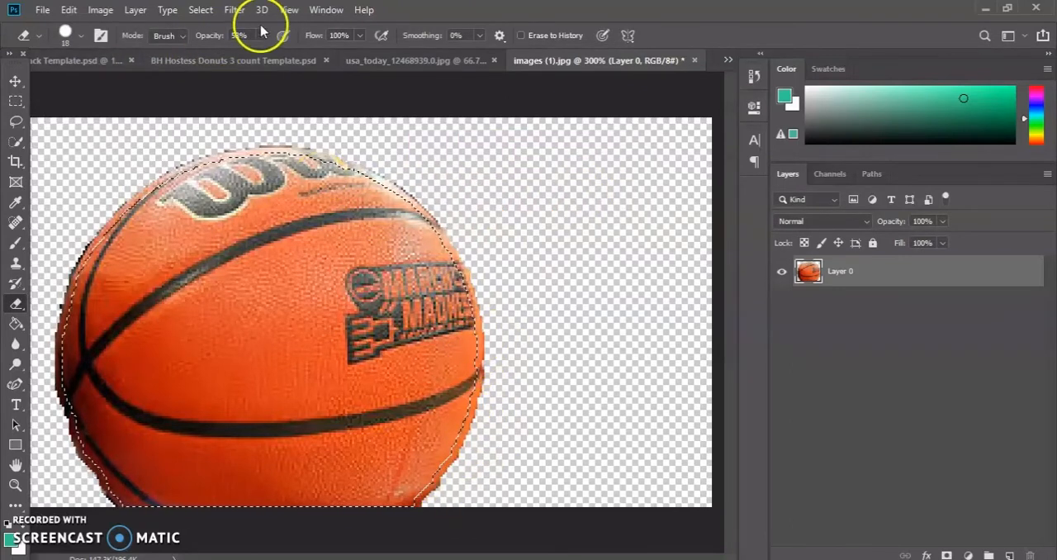
click(69, 10)
click(124, 23)
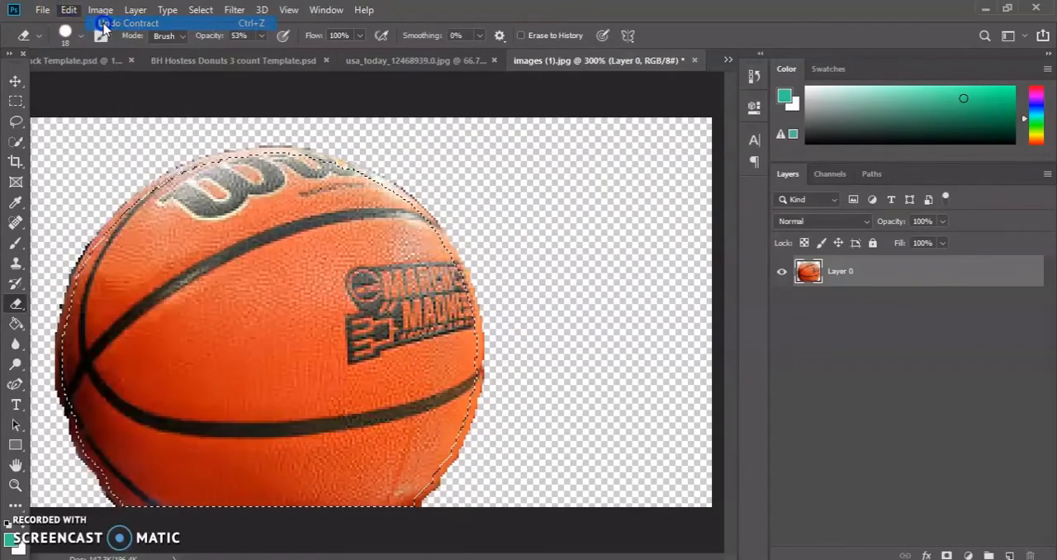
Contract the basketball's selection by 2 pixels and invert it to cover the outer fringe and surroundings.
click(199, 10)
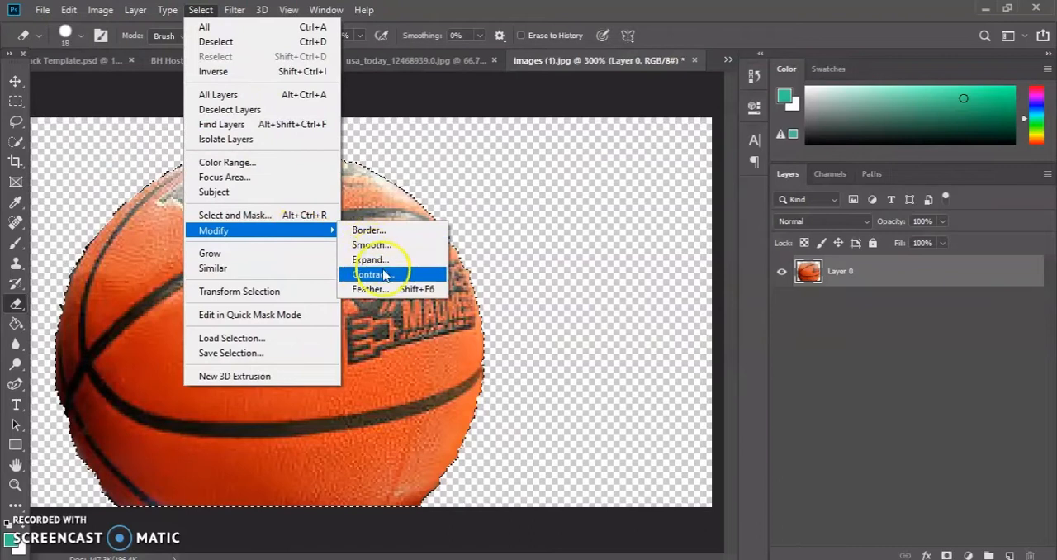
click(373, 273)
text(2)
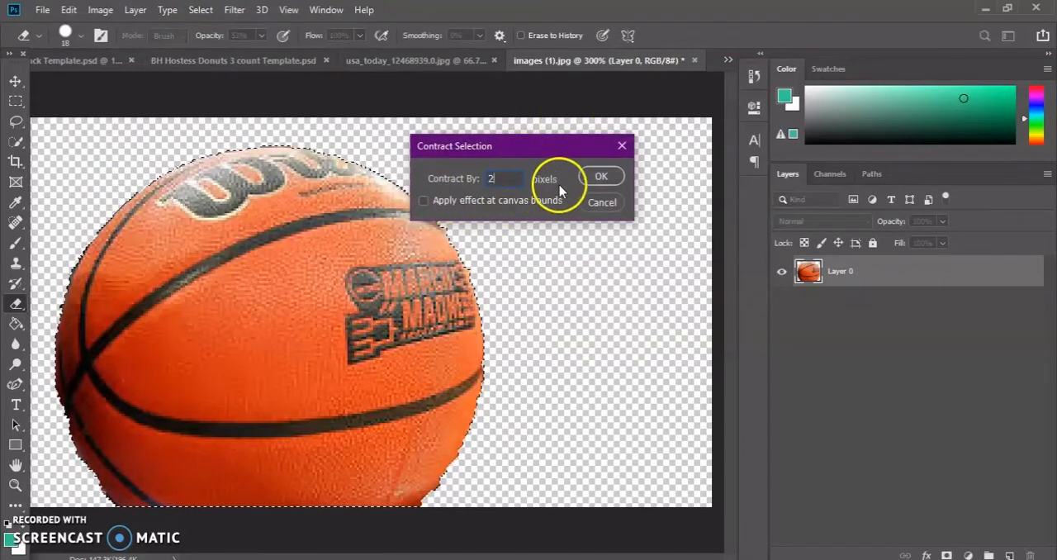
click(600, 176)
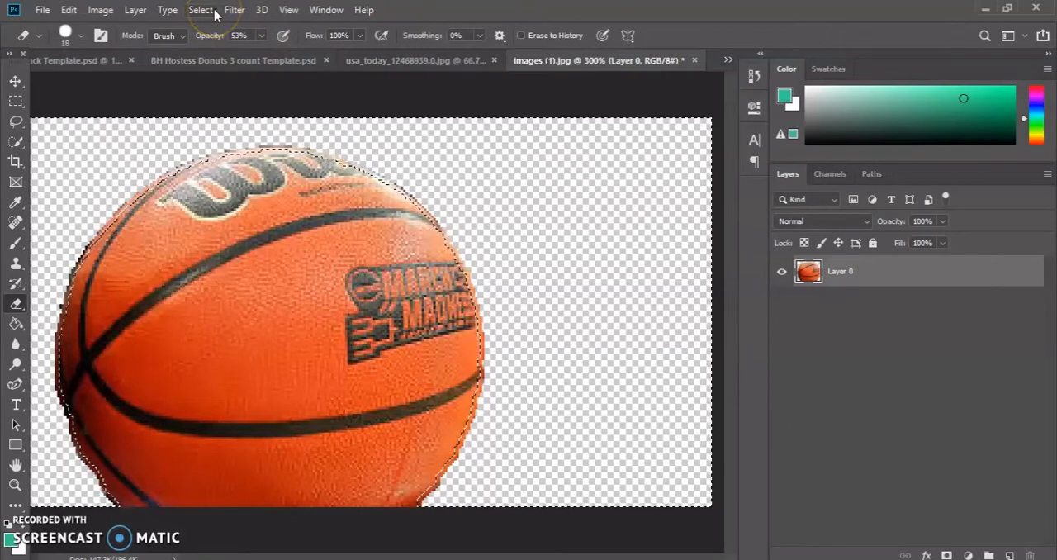
Delete the thin fringe around the basketball and clear the selection.
key(Delete)
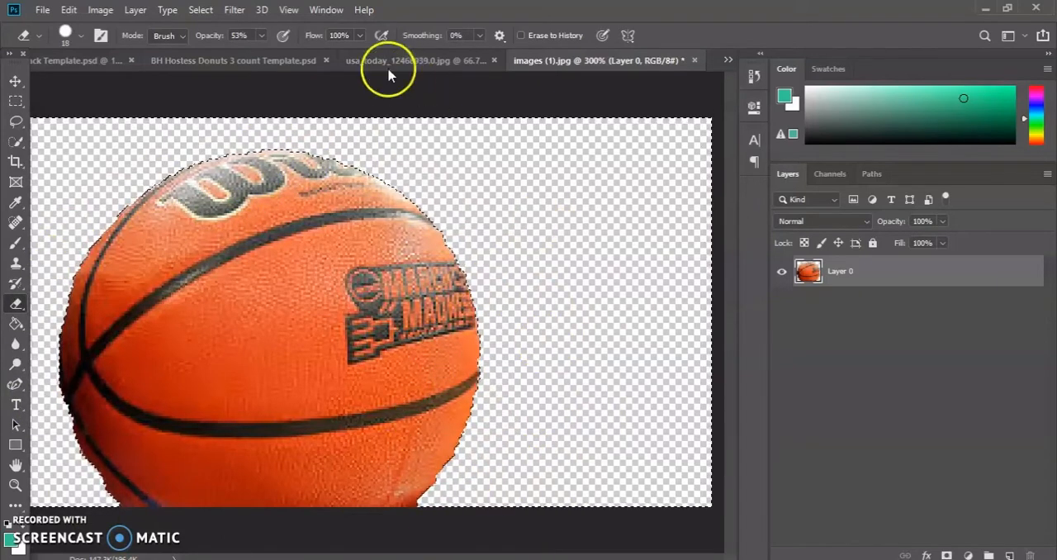
click(201, 10)
click(207, 40)
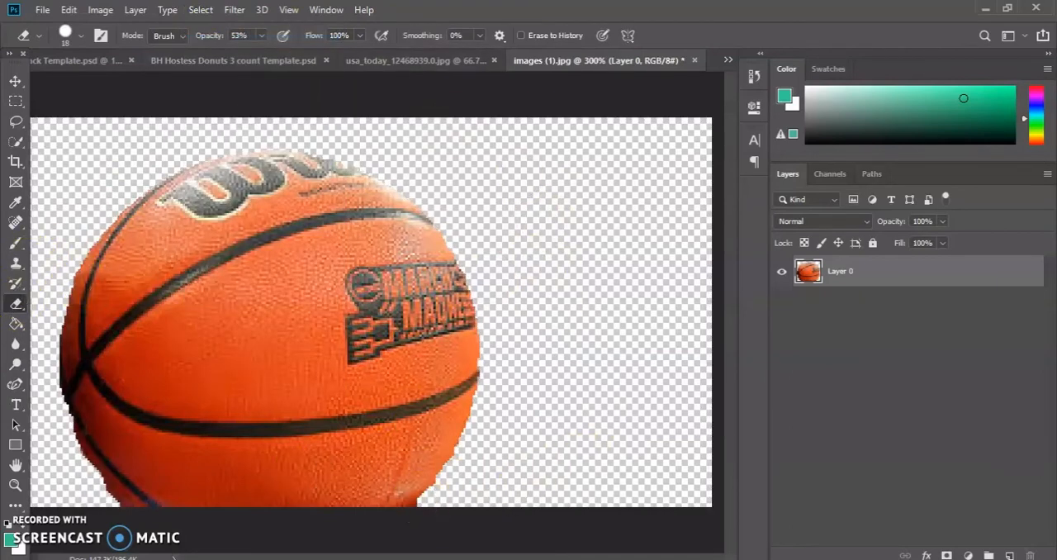
Erase the rough remains along the basketball's lower-right and lower-left edges.
click(447, 502)
mouse_move(447, 501)
mouse_down()
mouse_move(473, 466)
mouse_move(505, 366)
mouse_move(499, 394)
mouse_up()
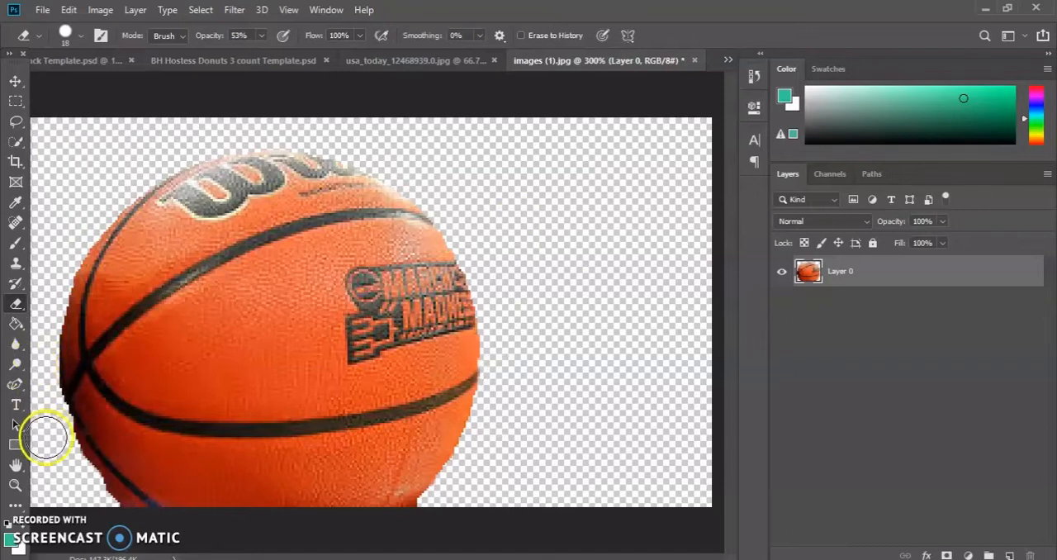
drag(53, 430, 95, 506)
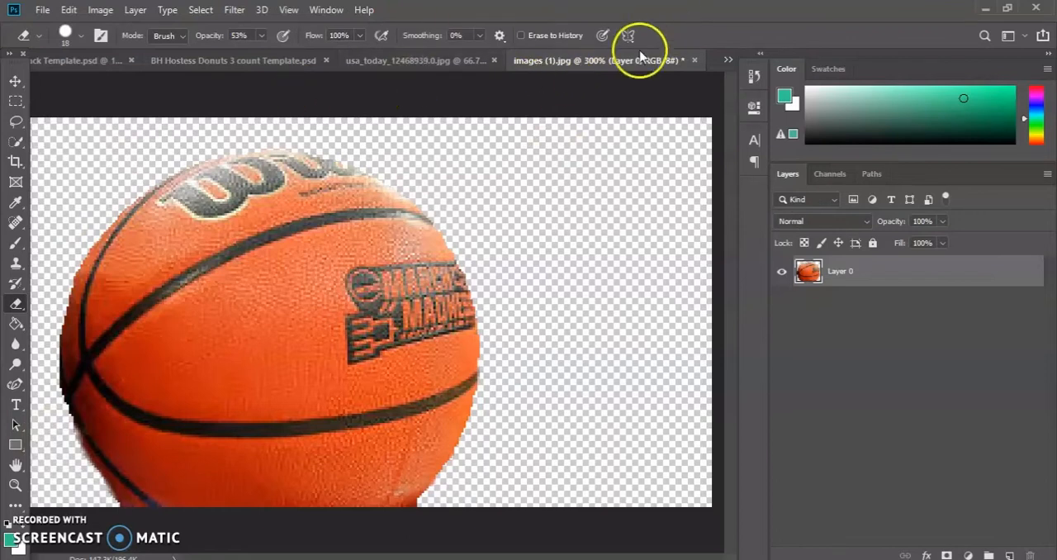
Switch to the usa_today basketball players image and select its subjects automatically with Select Subject.
click(472, 62)
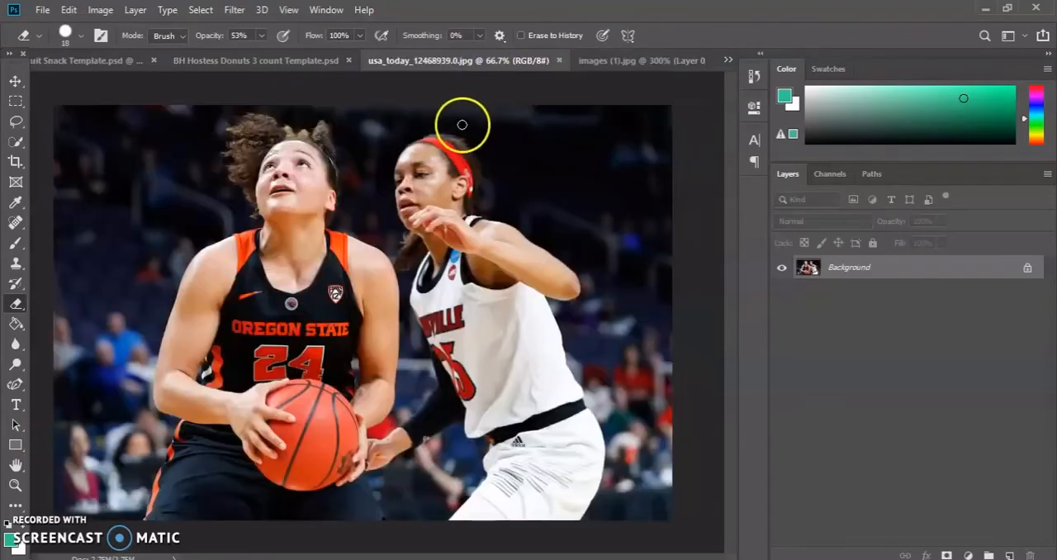
click(16, 144)
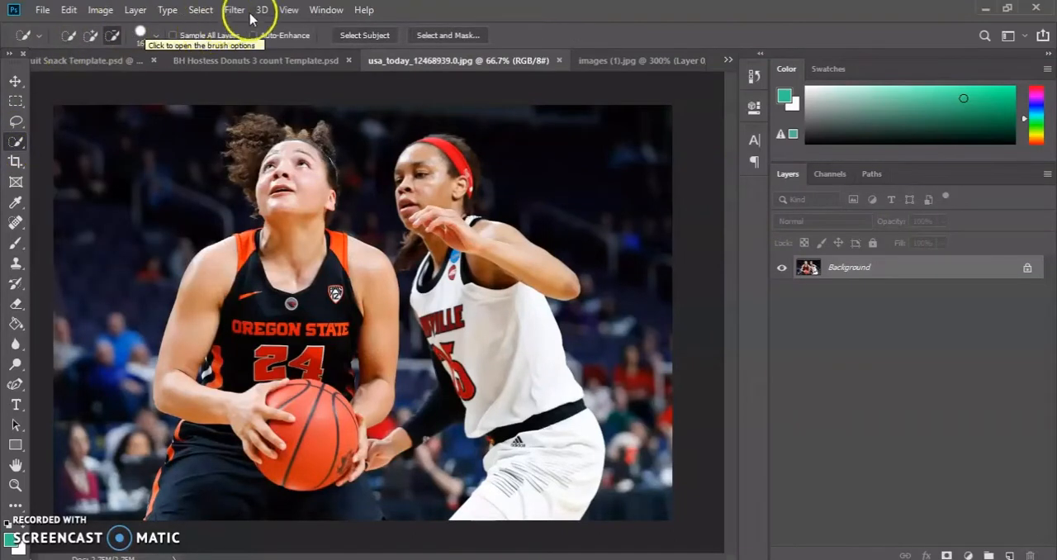
click(355, 35)
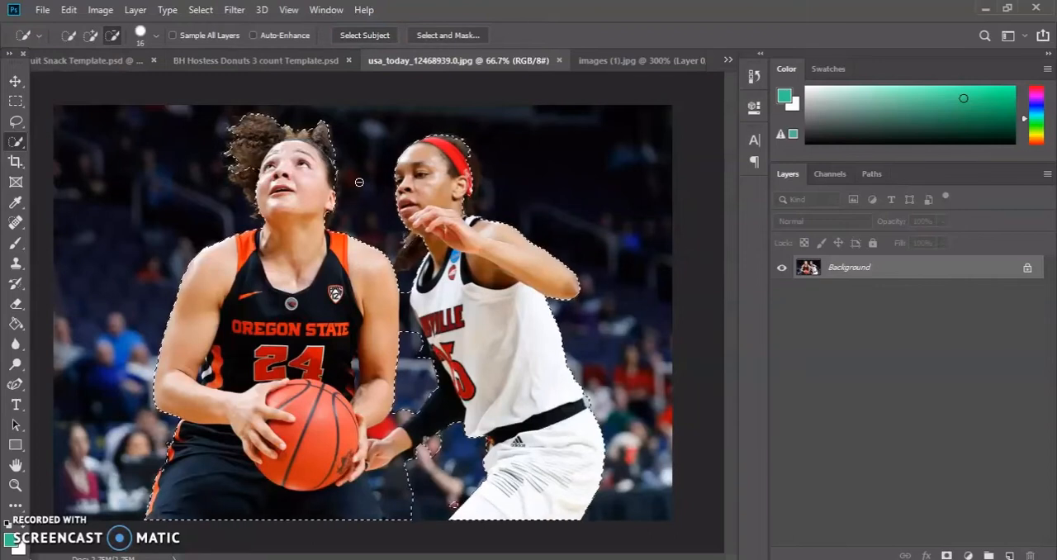
Subtract the player in the white jersey from the selection using a 47 px Quick Selection brush.
click(113, 36)
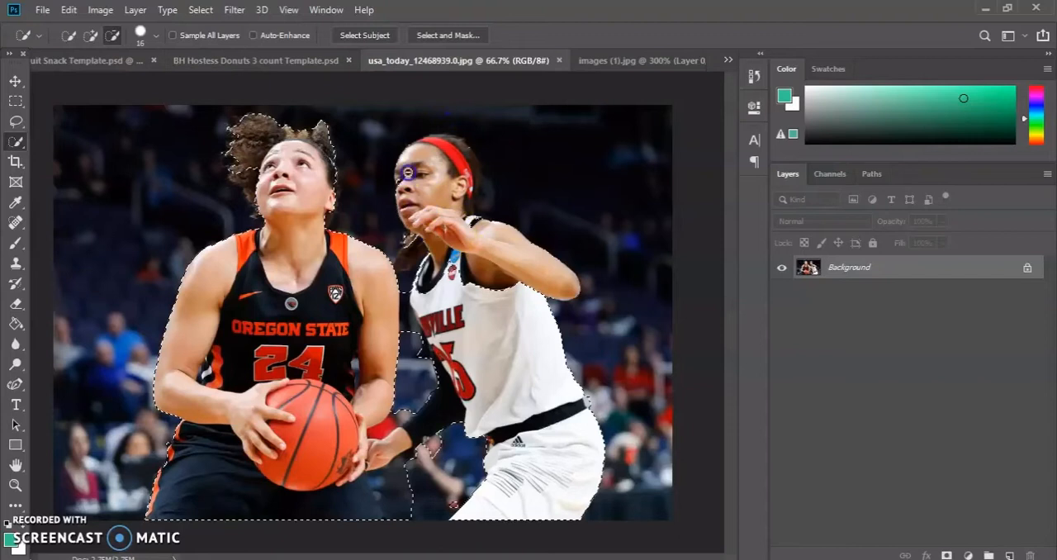
click(156, 36)
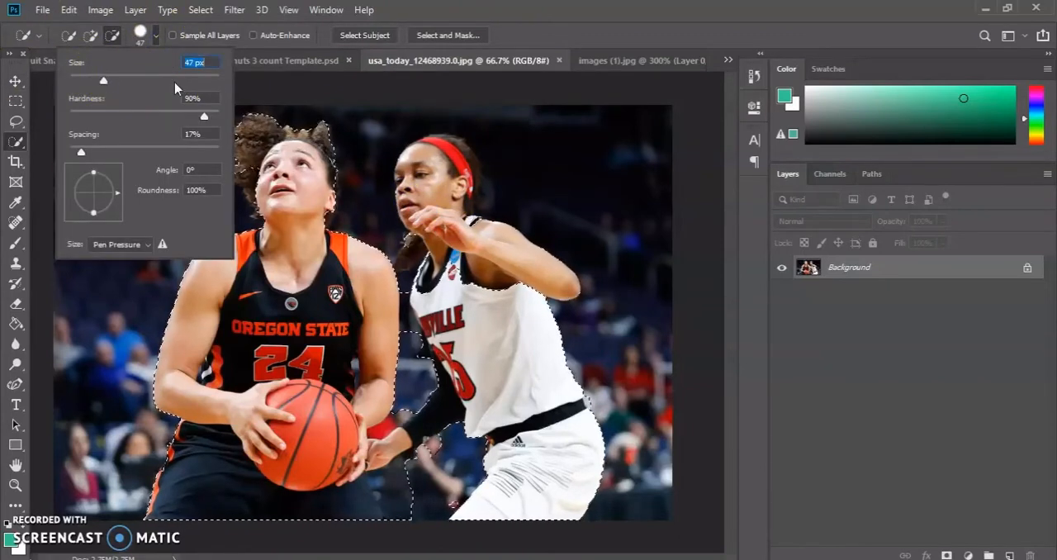
click(478, 185)
drag(449, 319, 480, 302)
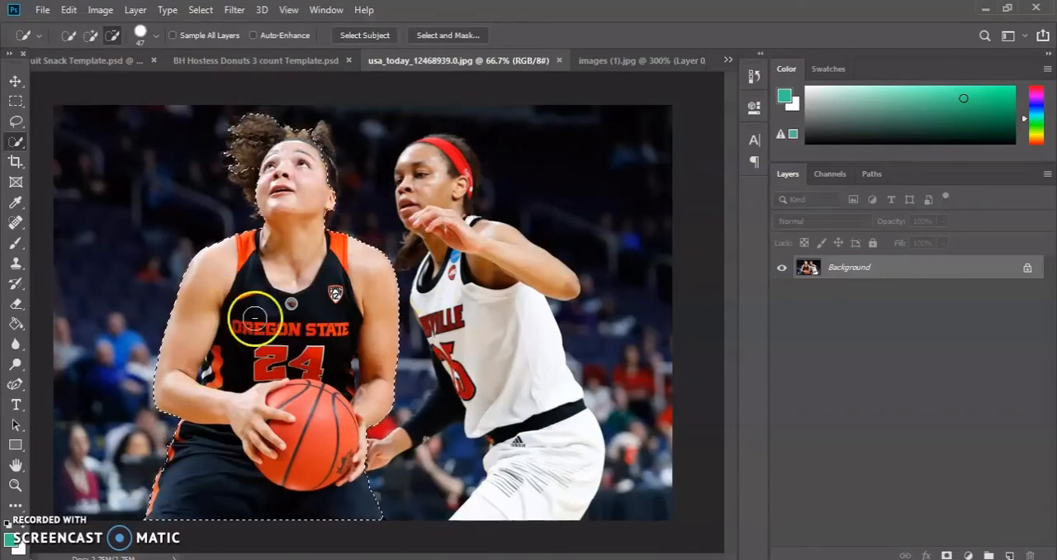
Add the area beside the Oregon State player's ear and hair to the selection with a 33 px brush.
click(15, 484)
click(310, 134)
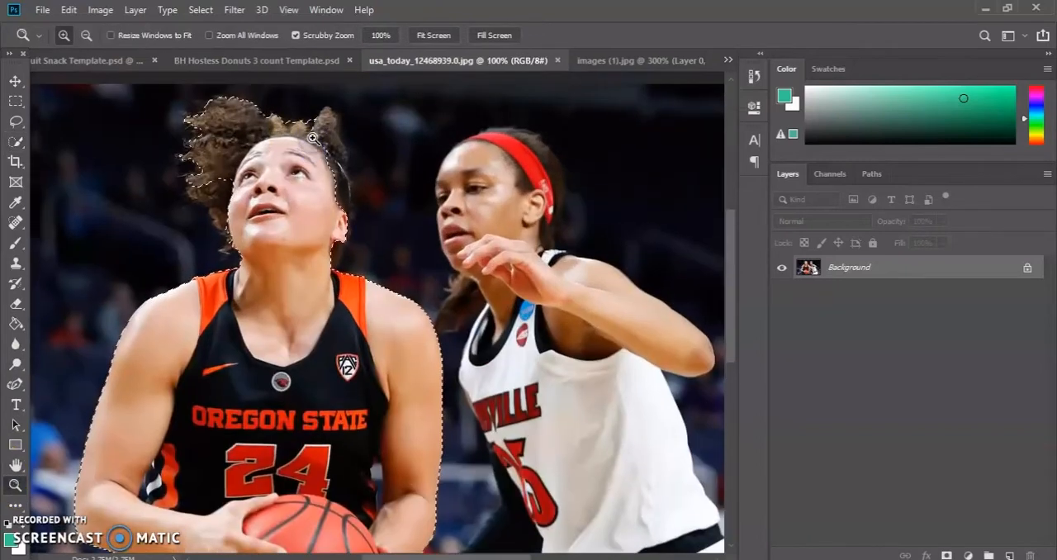
click(15, 142)
click(91, 35)
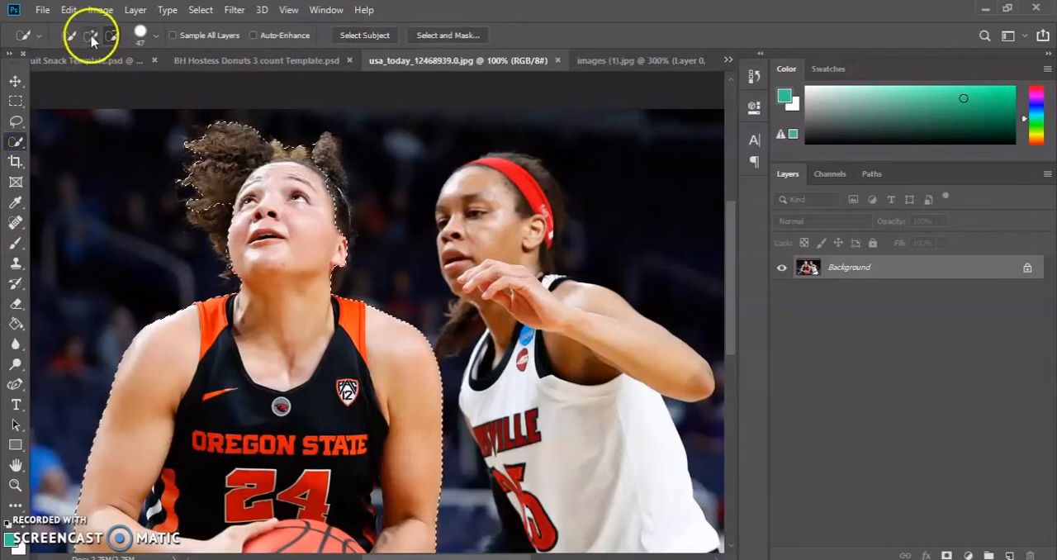
click(138, 37)
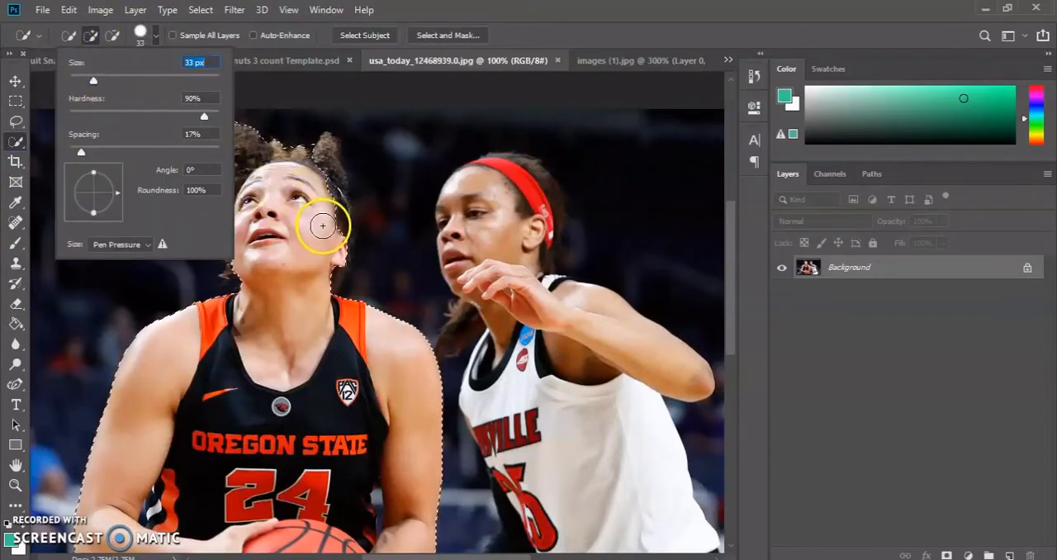
drag(322, 224, 330, 231)
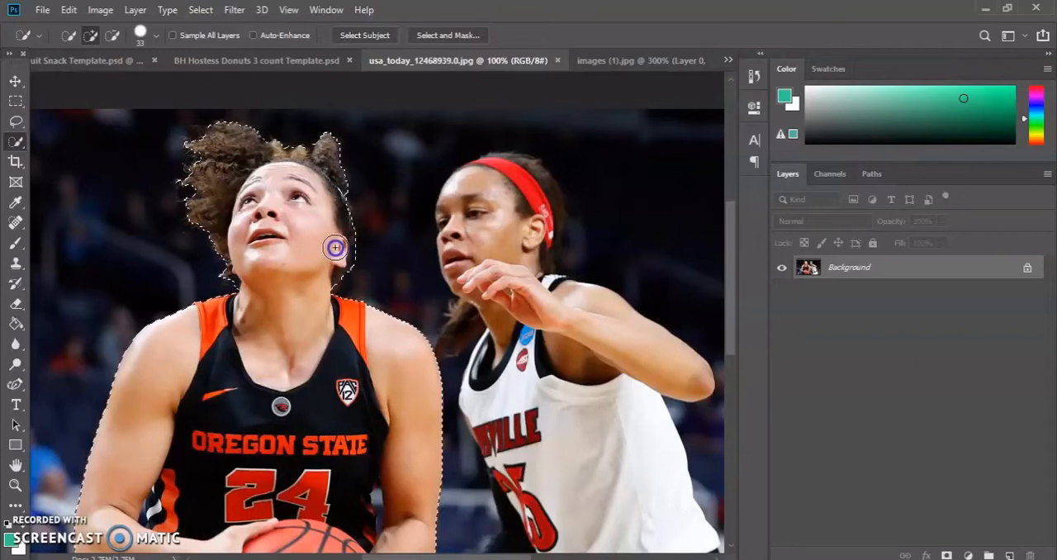
Refine the selection edge beside the Oregon State player's jaw and neck, subtracting the dark background there with the 33 px brush.
click(112, 35)
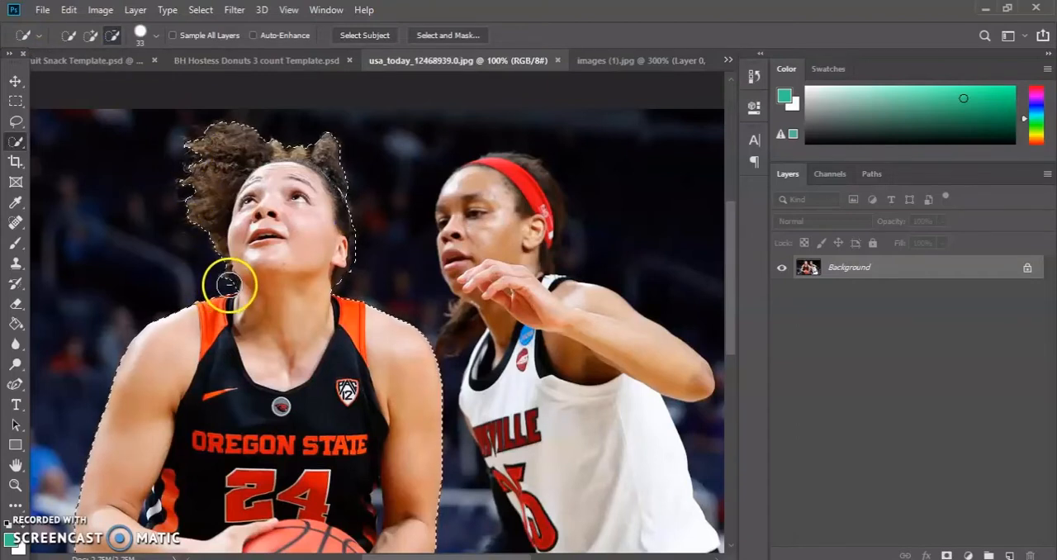
click(90, 35)
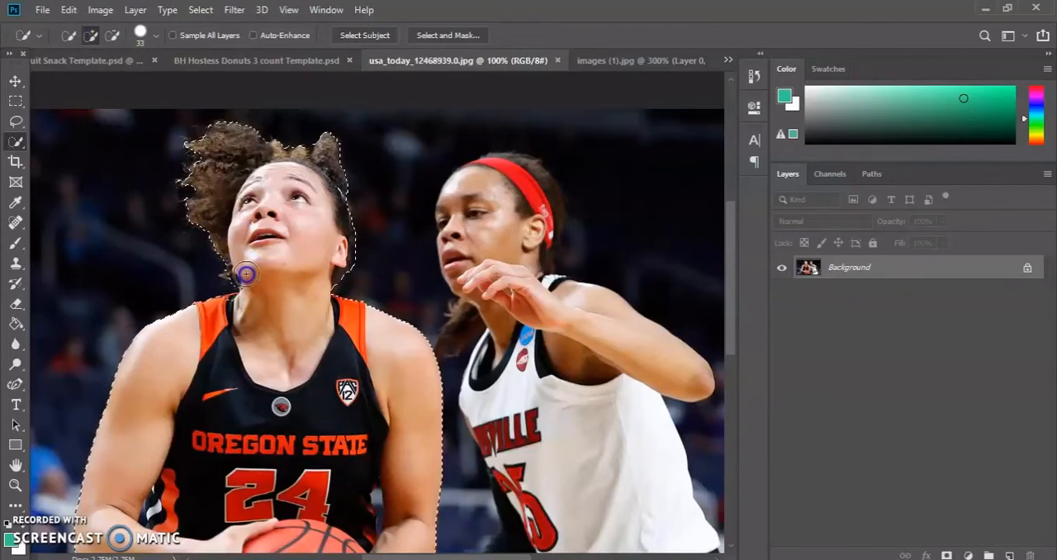
click(14, 485)
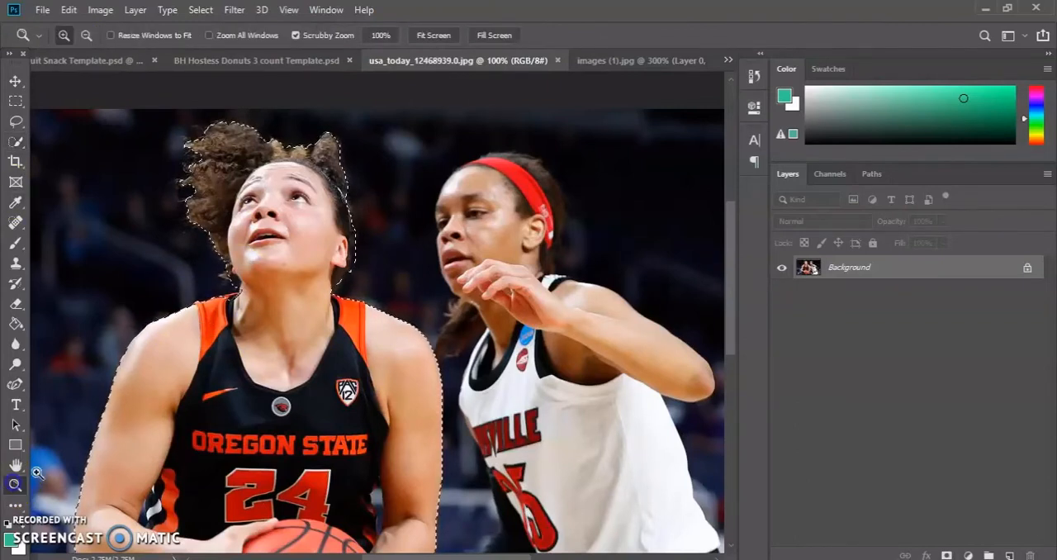
click(255, 290)
click(86, 34)
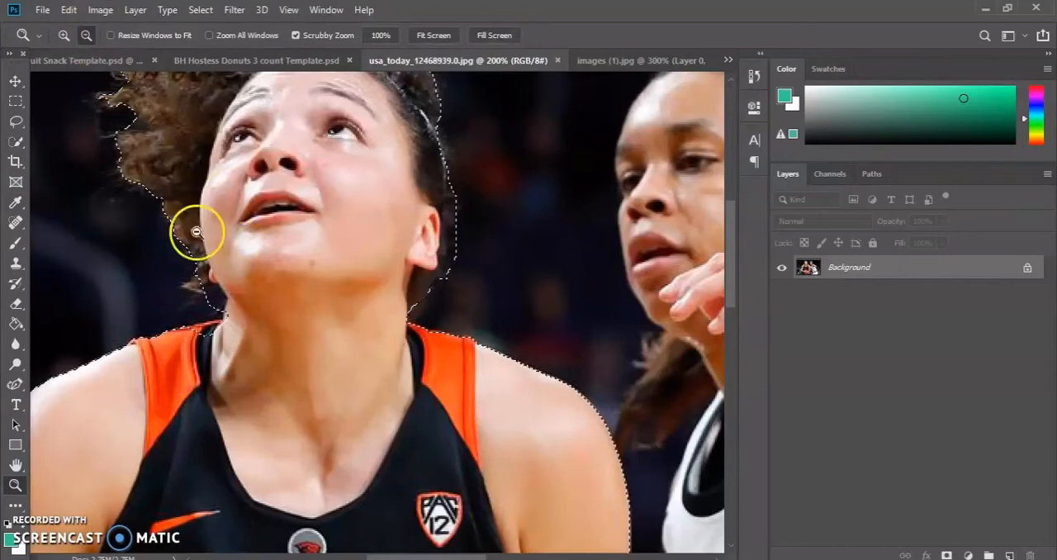
click(212, 309)
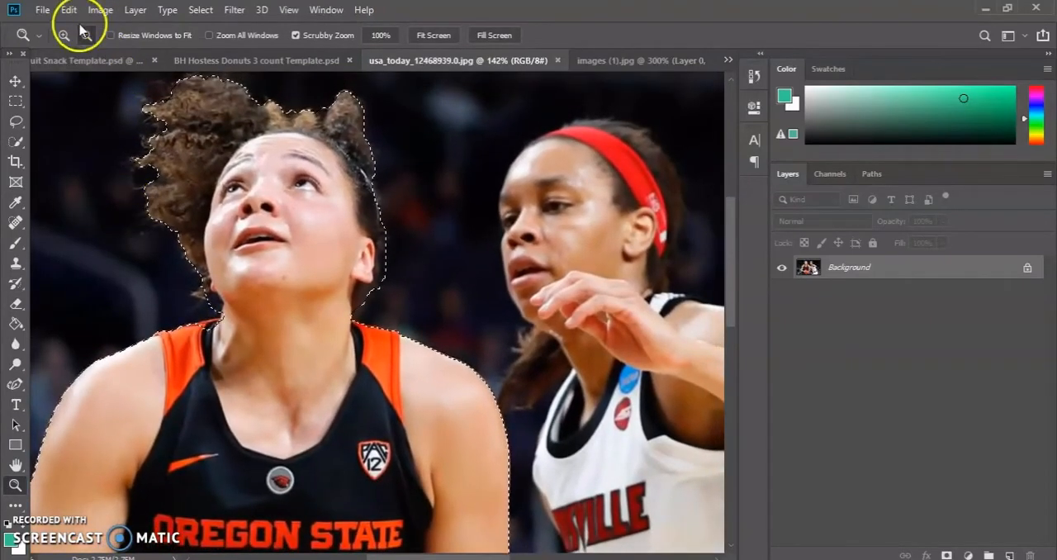
click(15, 140)
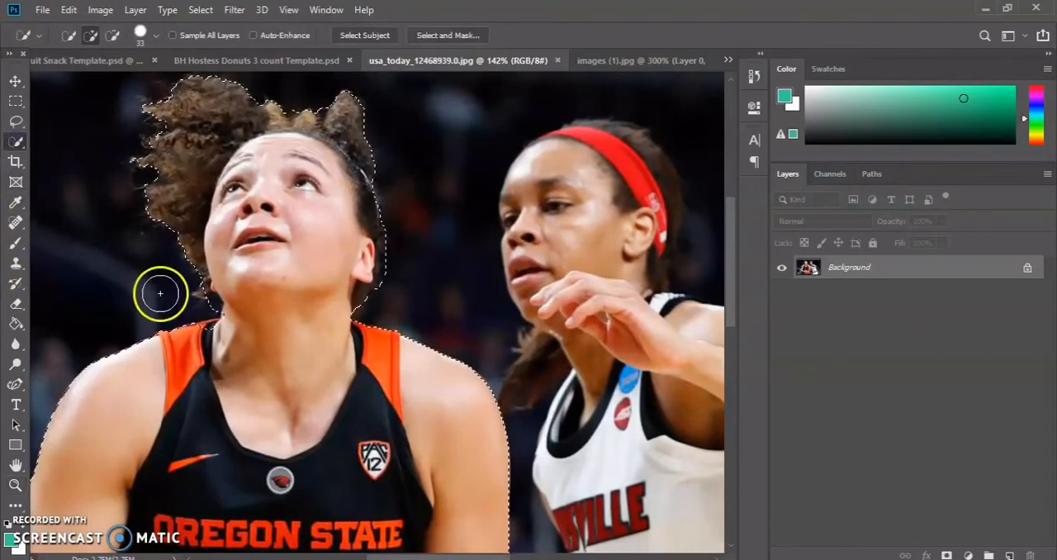
click(112, 35)
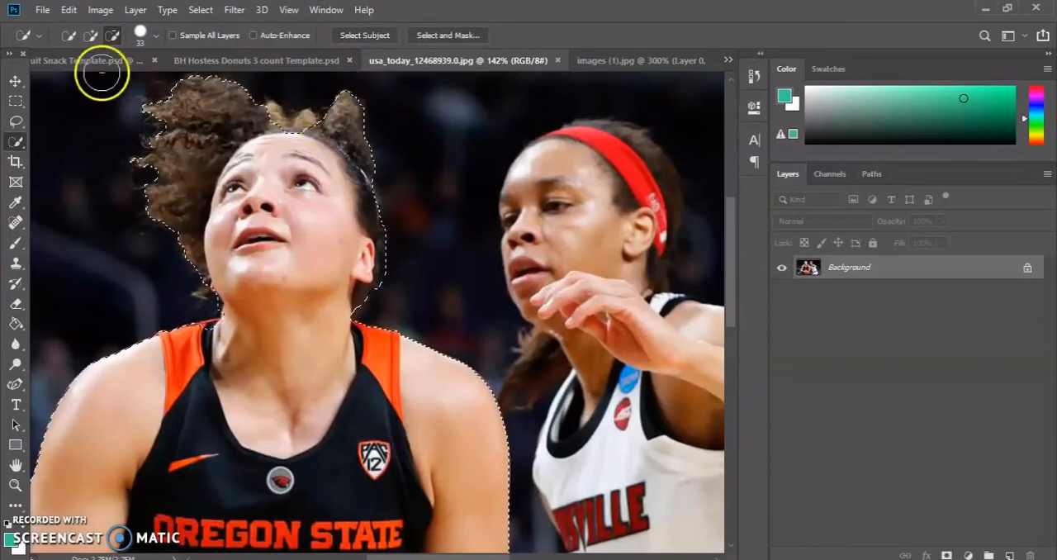
click(91, 35)
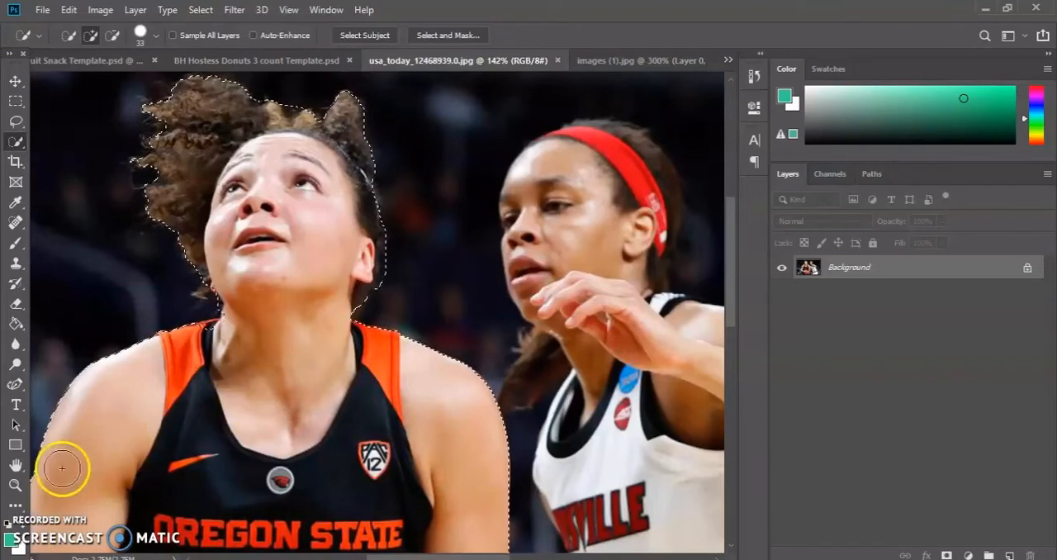
Inspect the selection outline around the Oregon State player from the hair down to the shorts.
click(16, 487)
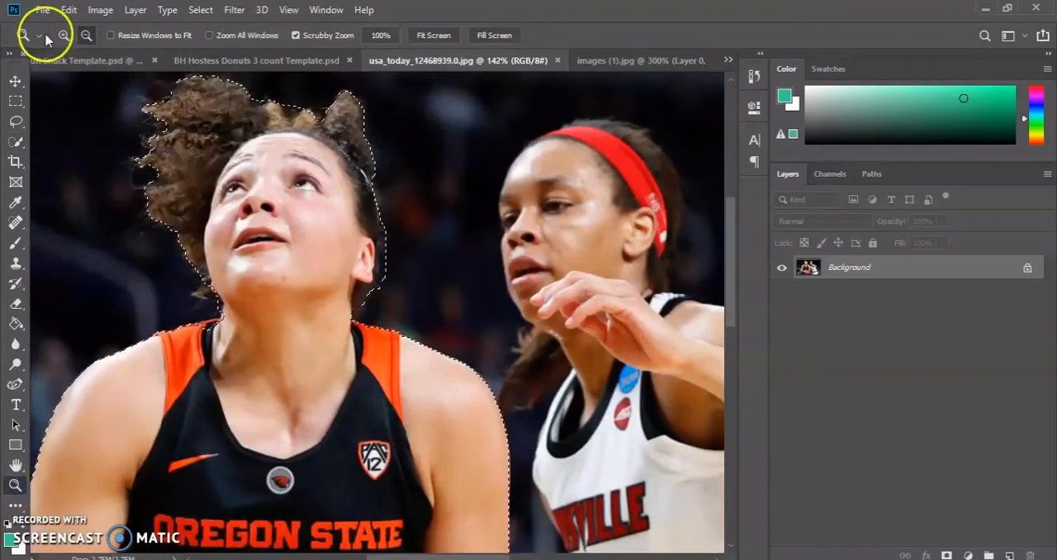
click(232, 278)
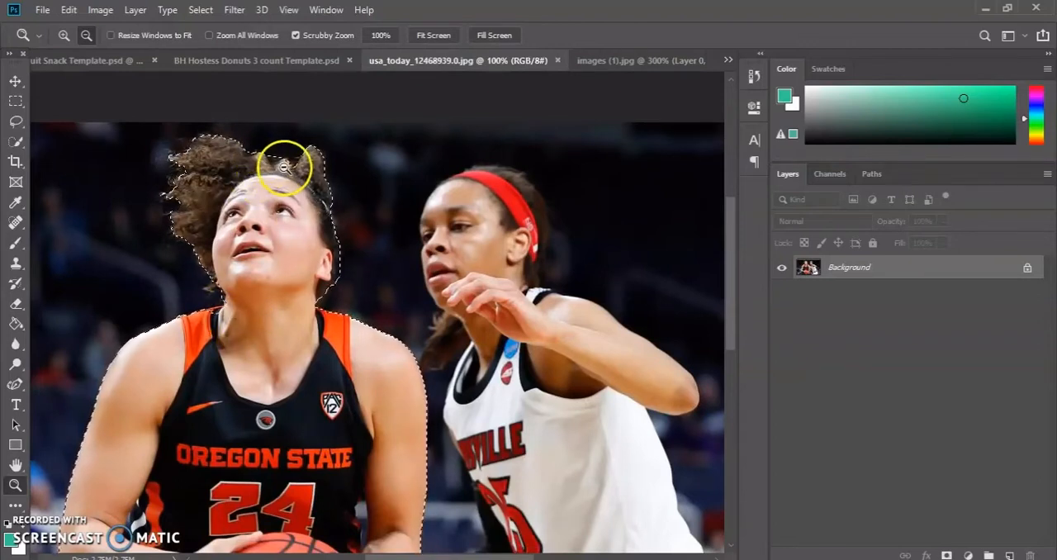
scroll(319, 367, down, 2)
scroll(318, 370, down, 1)
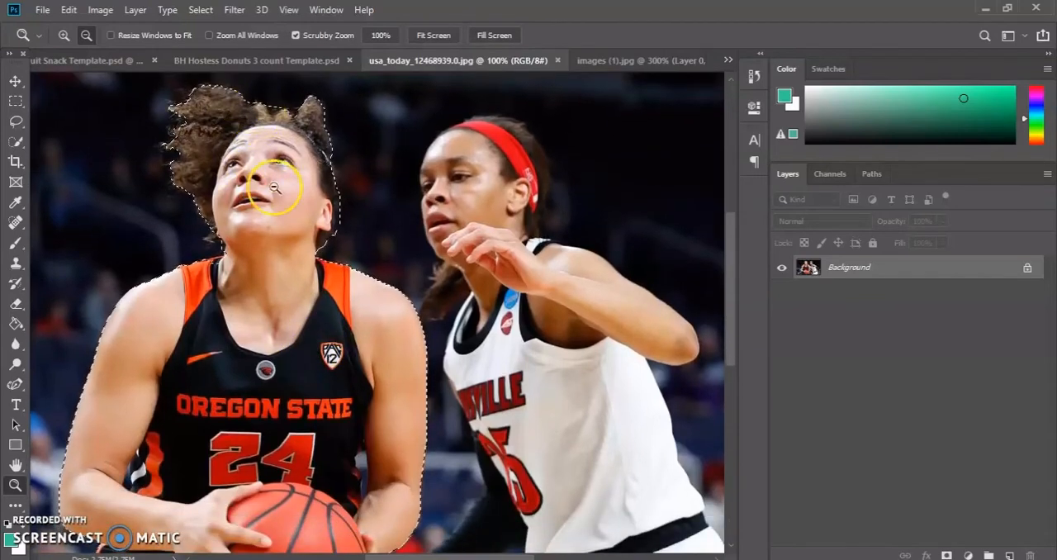
scroll(253, 313, down, 3)
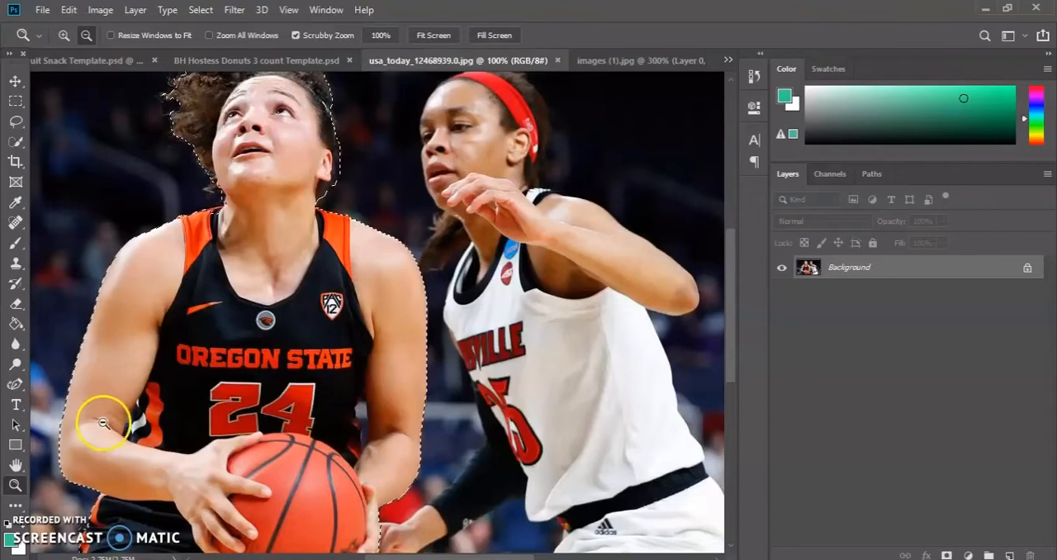
scroll(137, 420, down, 5)
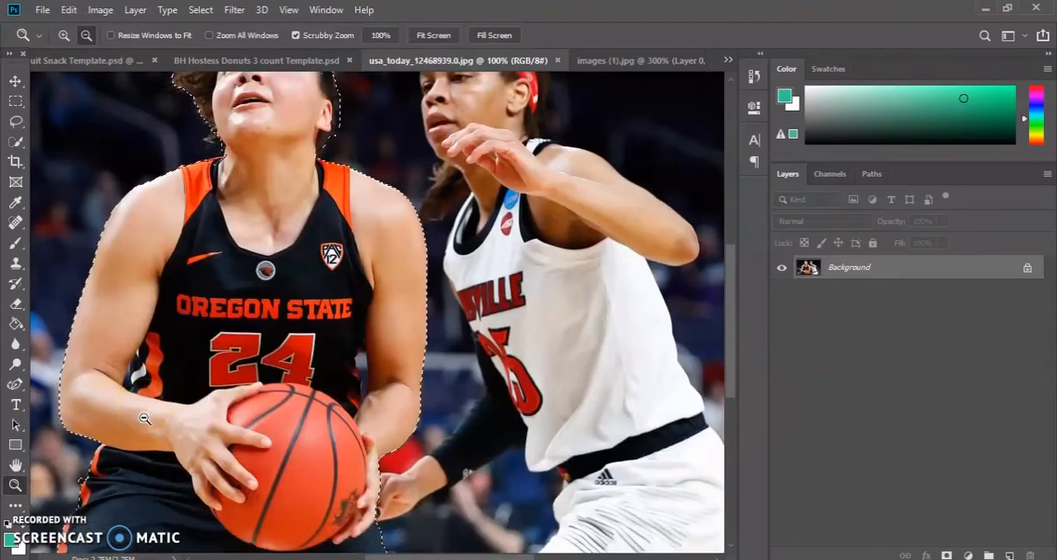
scroll(144, 419, down, 3)
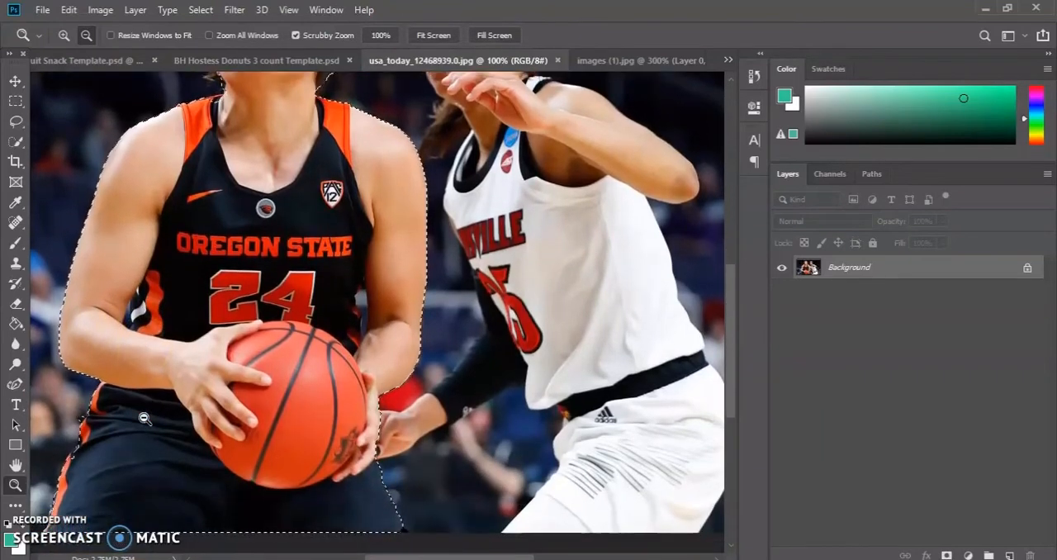
key(ctrl+d)
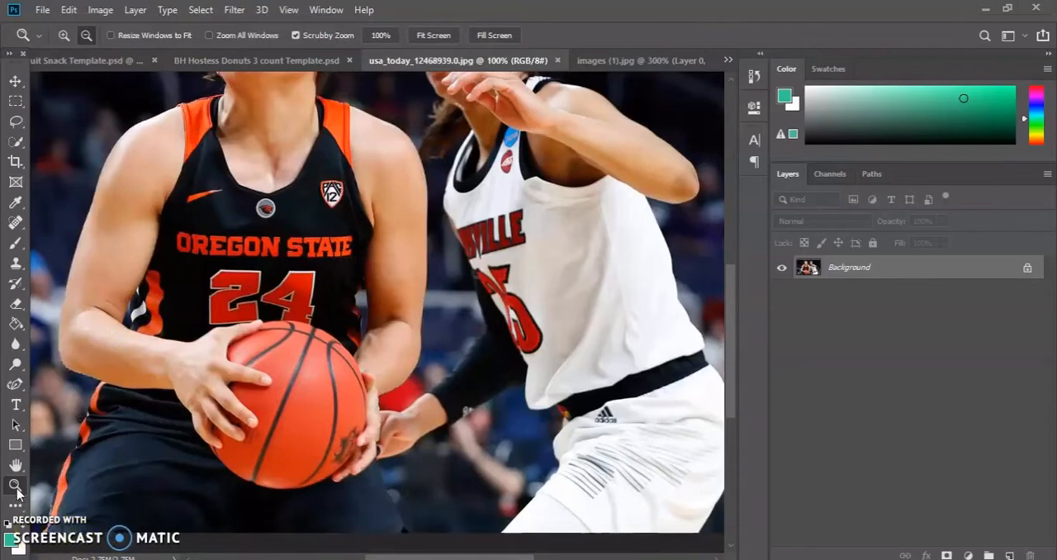
key(ctrl+z)
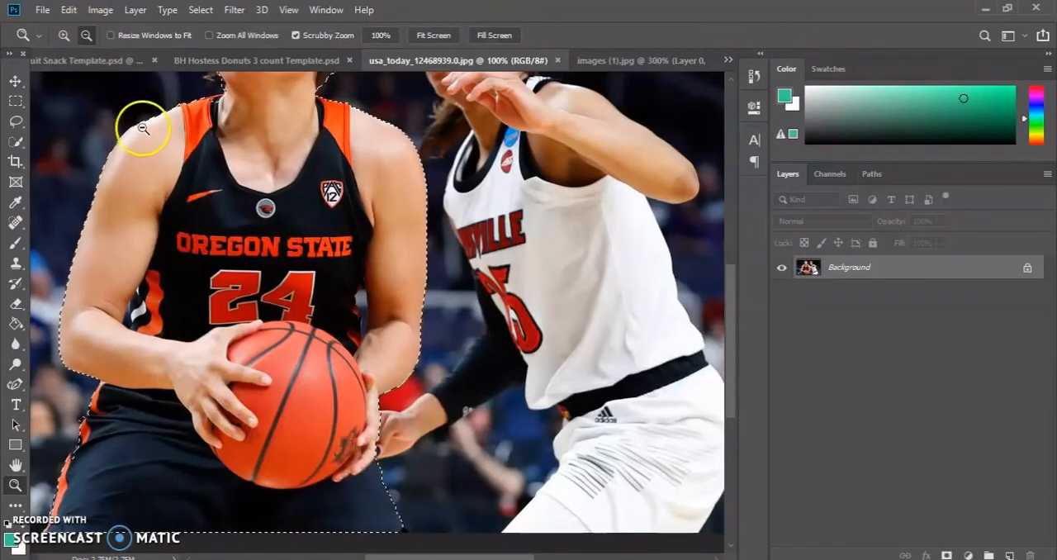
scroll(239, 120, up, 5)
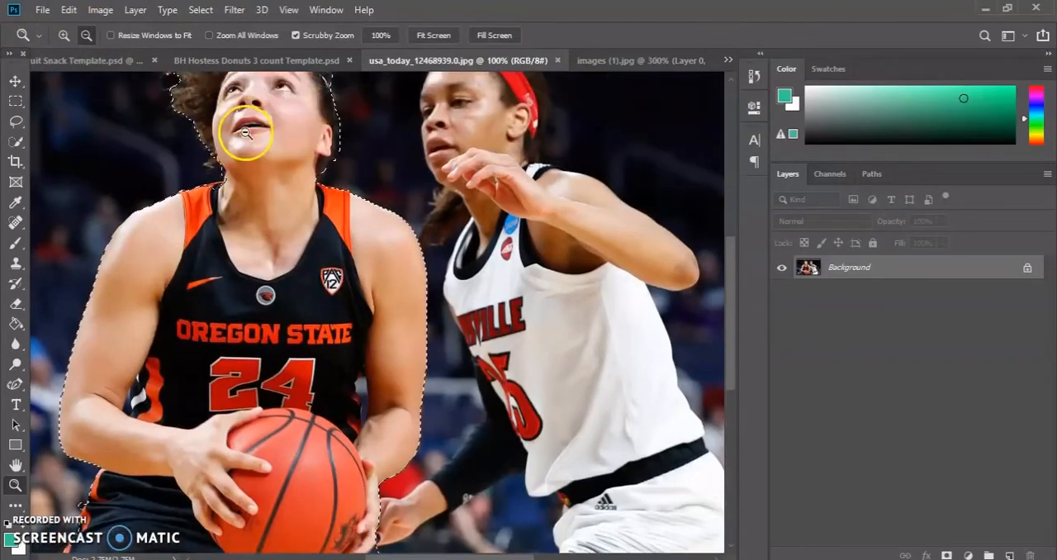
scroll(244, 125, up, 4)
Show the player's selection as a Quick Mask and activate the Brush tool.
key(ctrl+d)
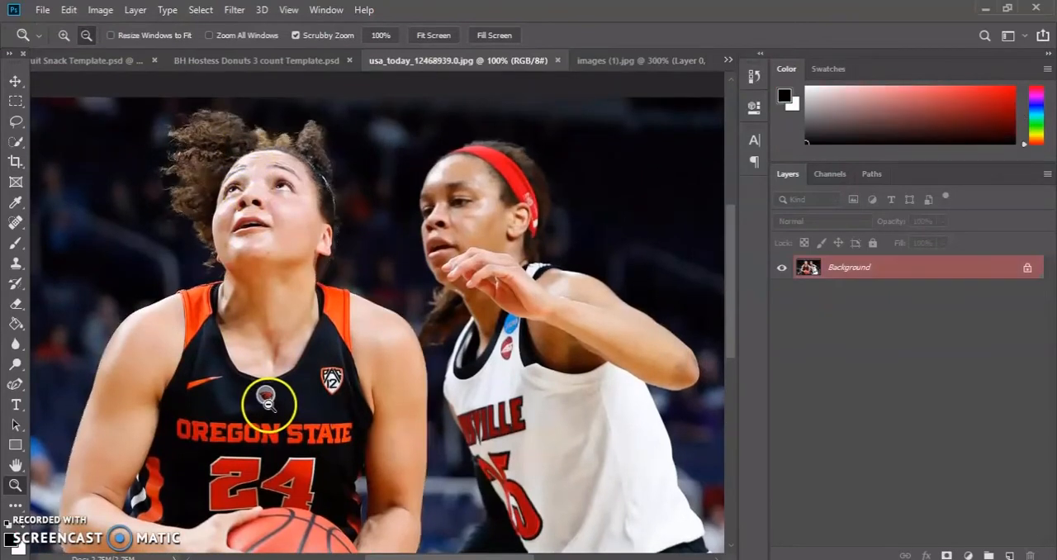
key(q)
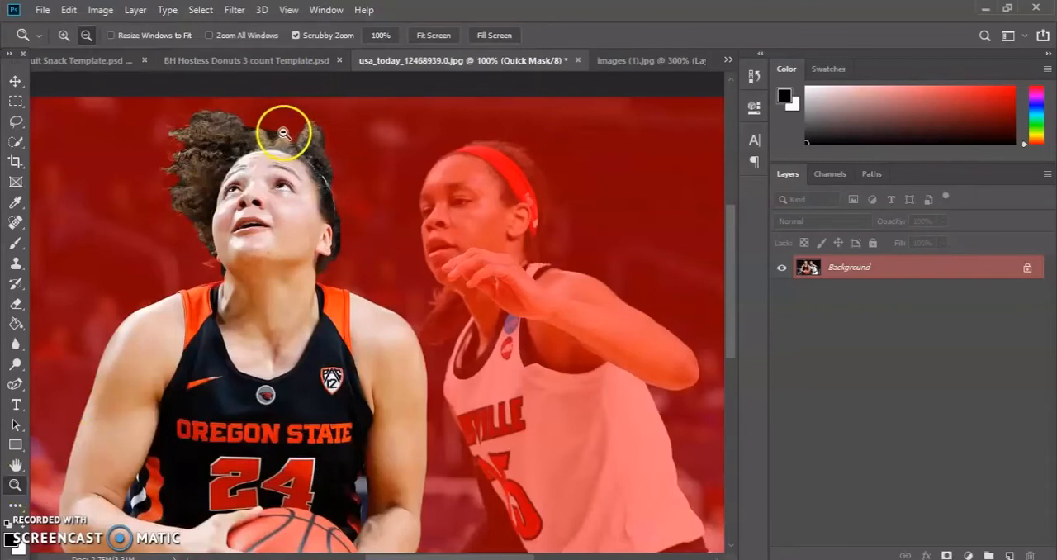
click(18, 217)
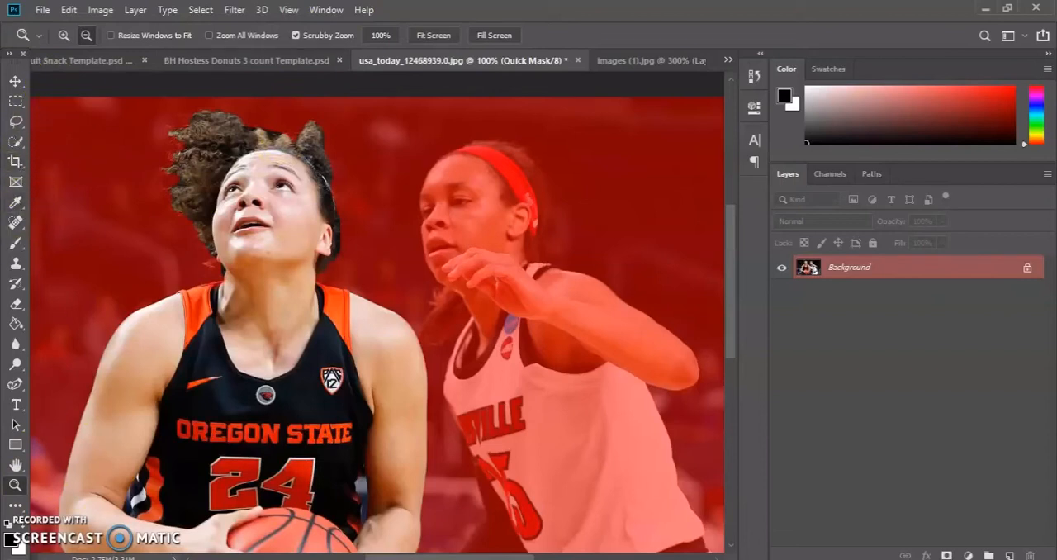
click(18, 247)
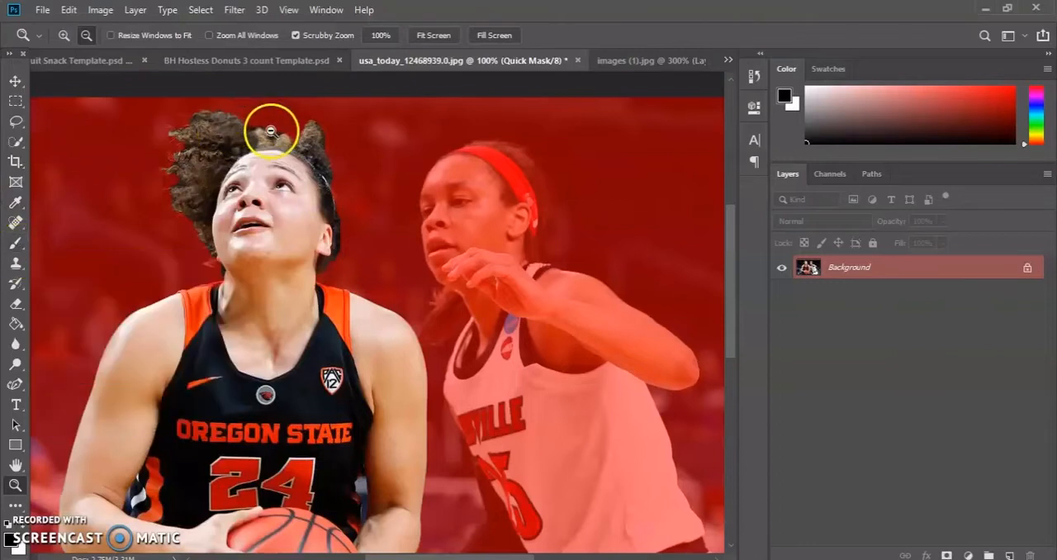
click(20, 246)
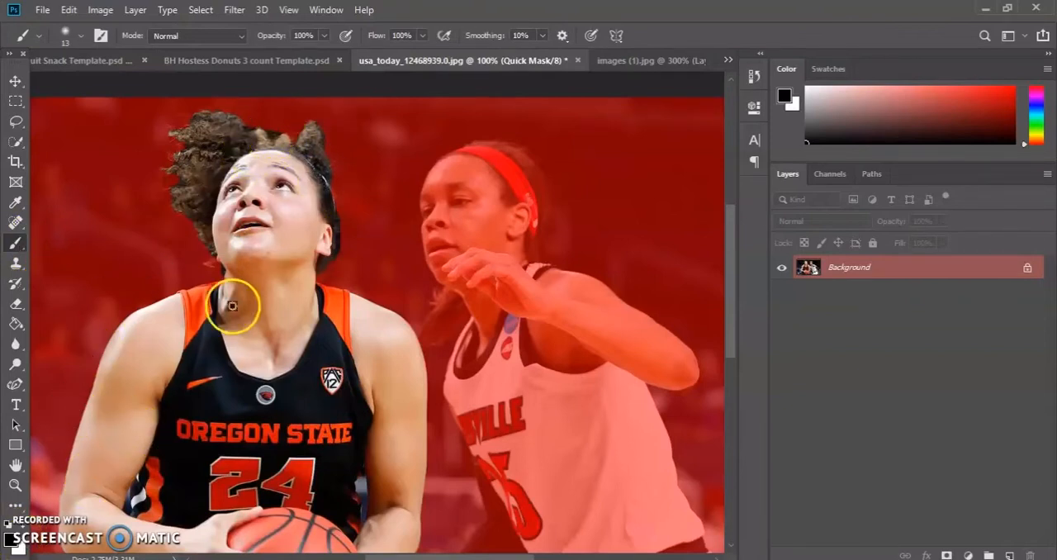
Paint black over the dark background between the hair tufts on top of the player's head with a 9 px brush.
click(15, 485)
click(64, 35)
scroll(223, 124, up, 1)
click(291, 171)
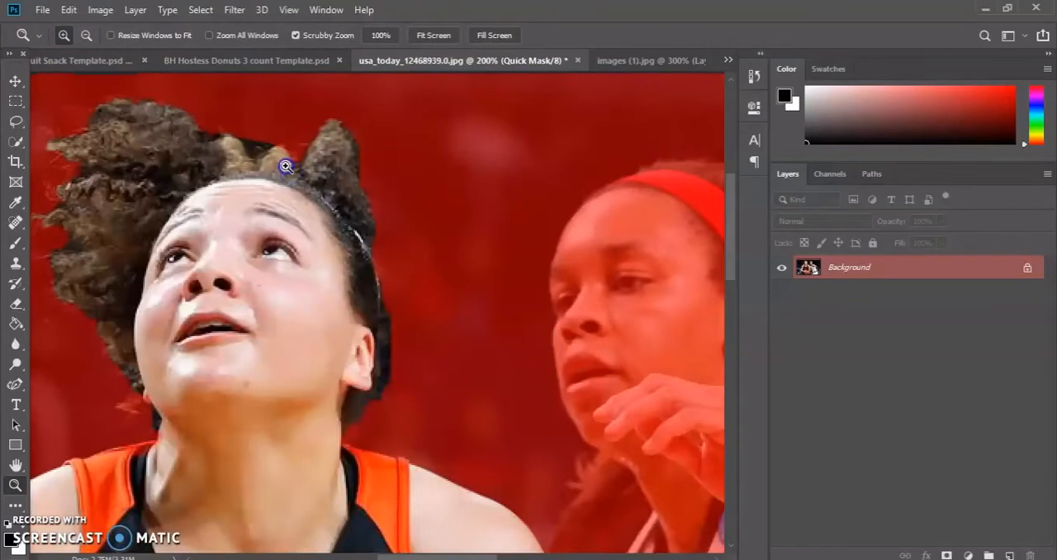
click(281, 165)
click(17, 246)
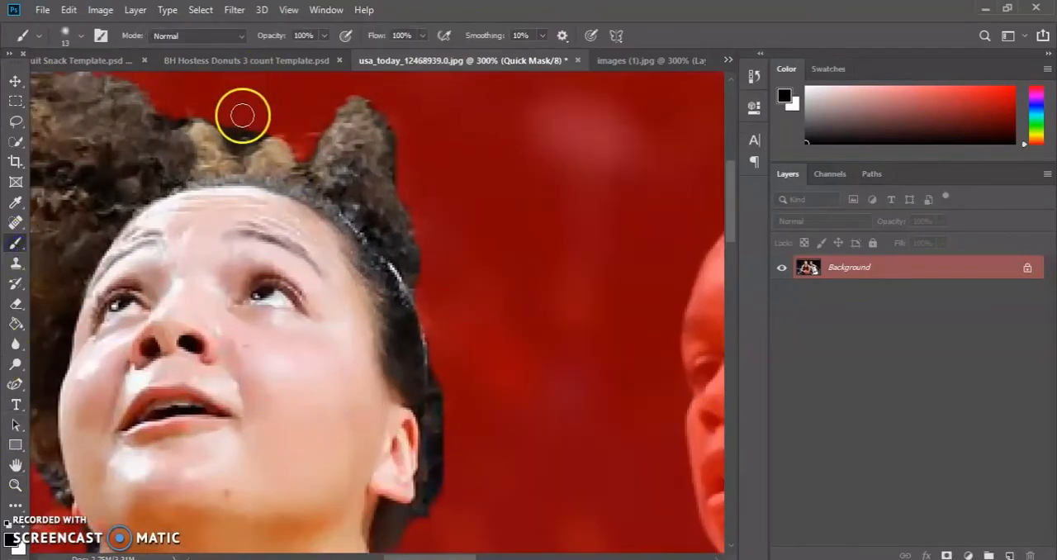
click(79, 36)
click(92, 86)
click(254, 120)
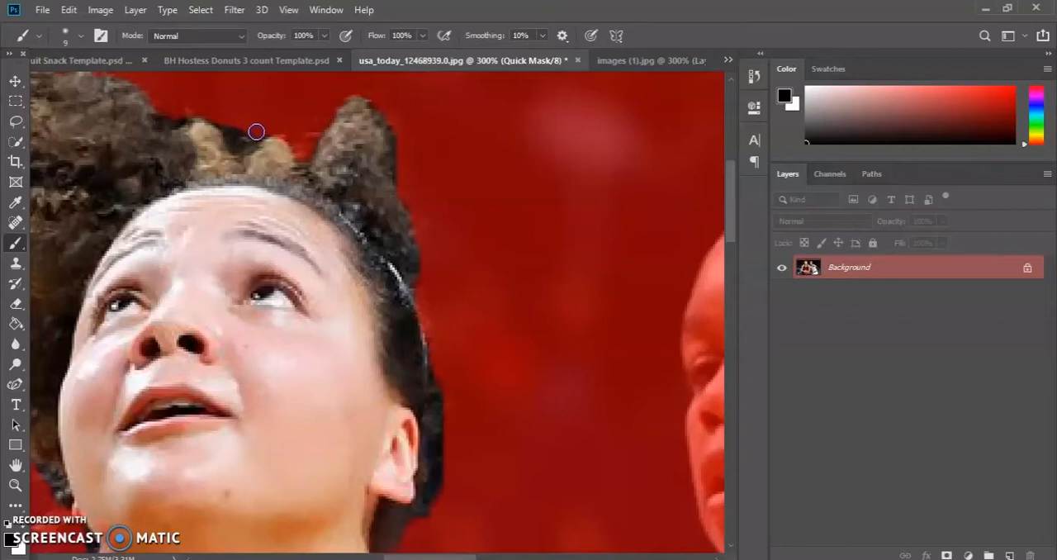
drag(234, 122, 181, 115)
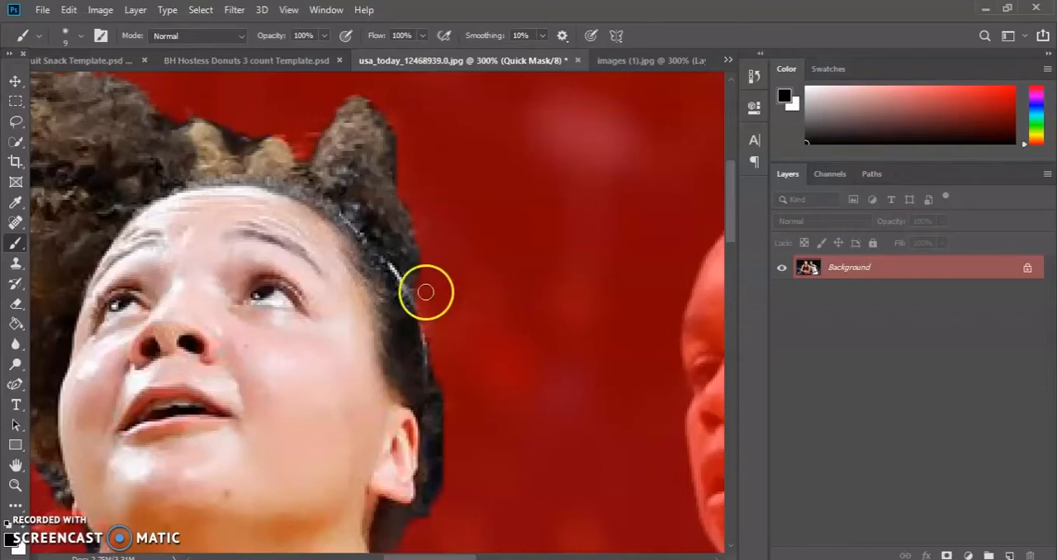
Mask out the dark background patch below the player's jaw beside the neck.
scroll(429, 446, down, 3)
scroll(85, 465, down, 1)
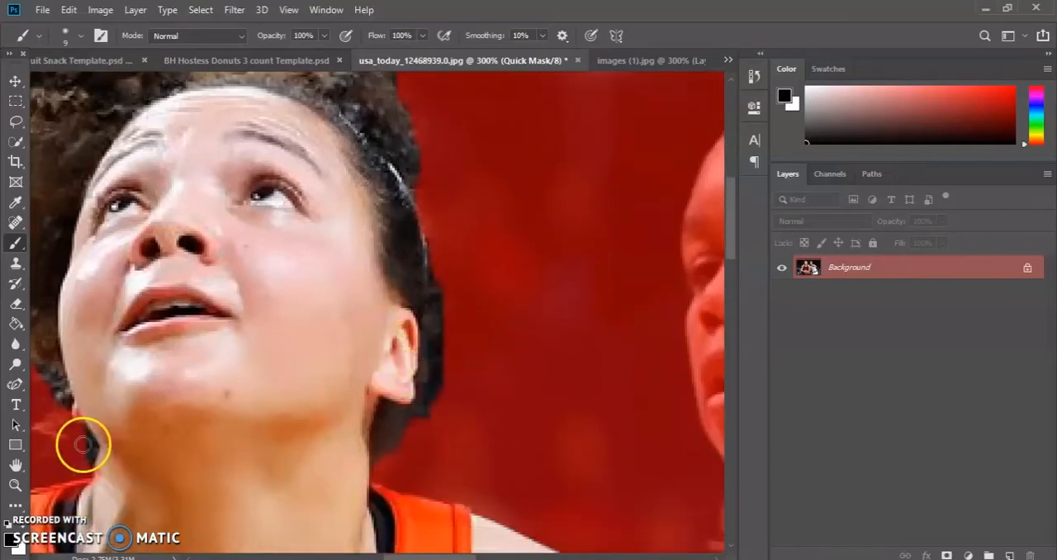
drag(83, 436, 87, 443)
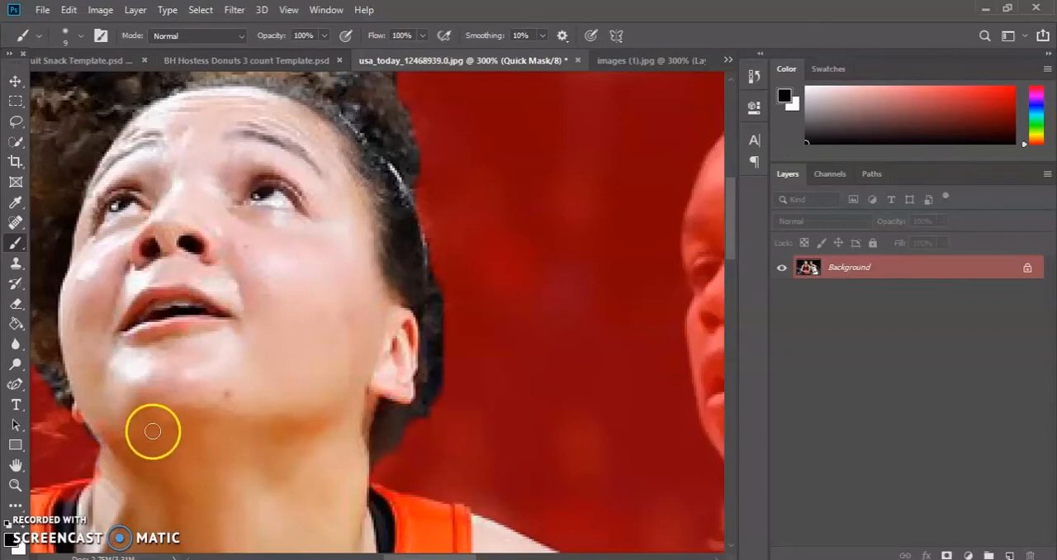
Mask out the dark gaps between the curls along the outer edge of the player's hair.
scroll(153, 430, down, 2)
scroll(154, 429, up, 7)
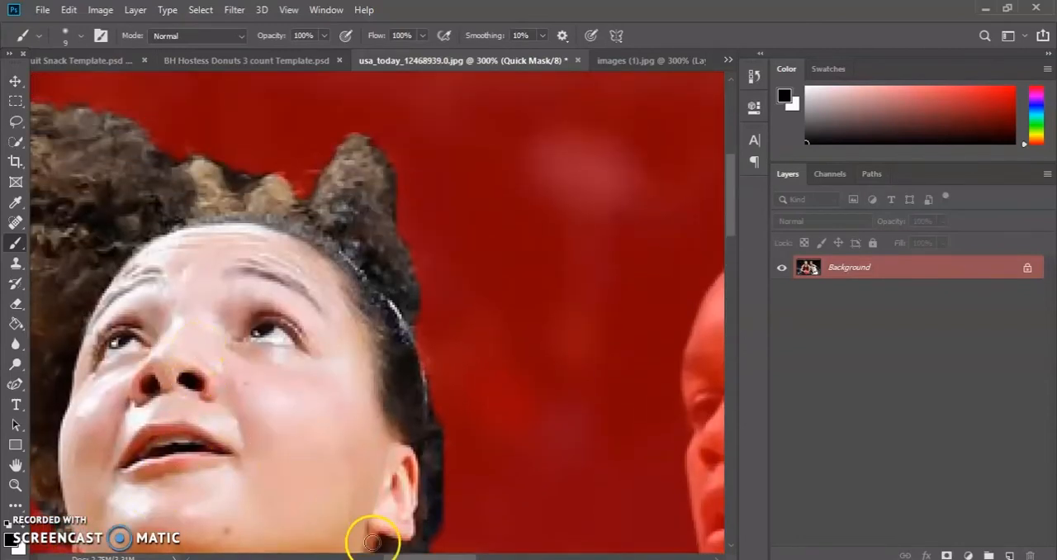
drag(402, 557, 355, 557)
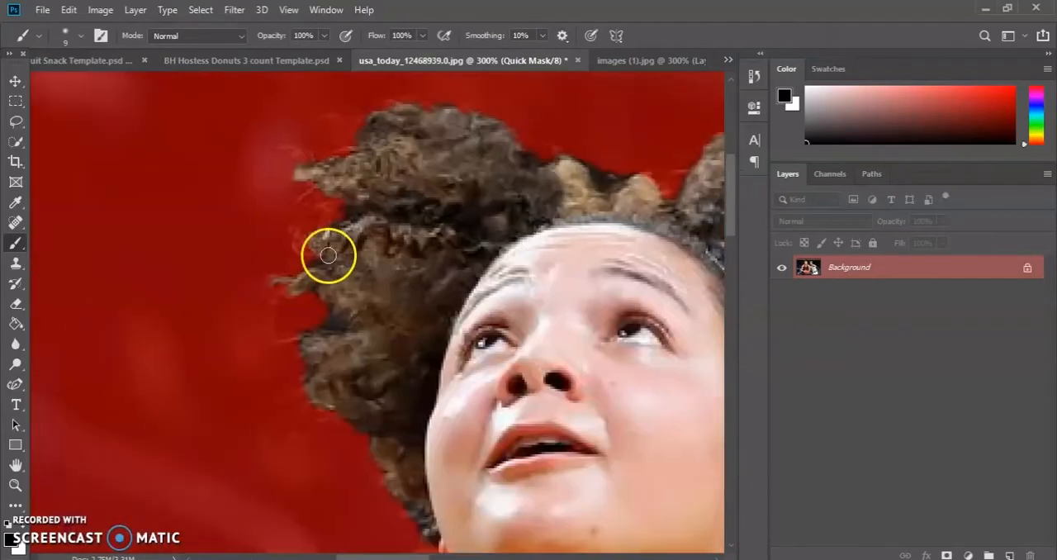
drag(341, 209, 342, 209)
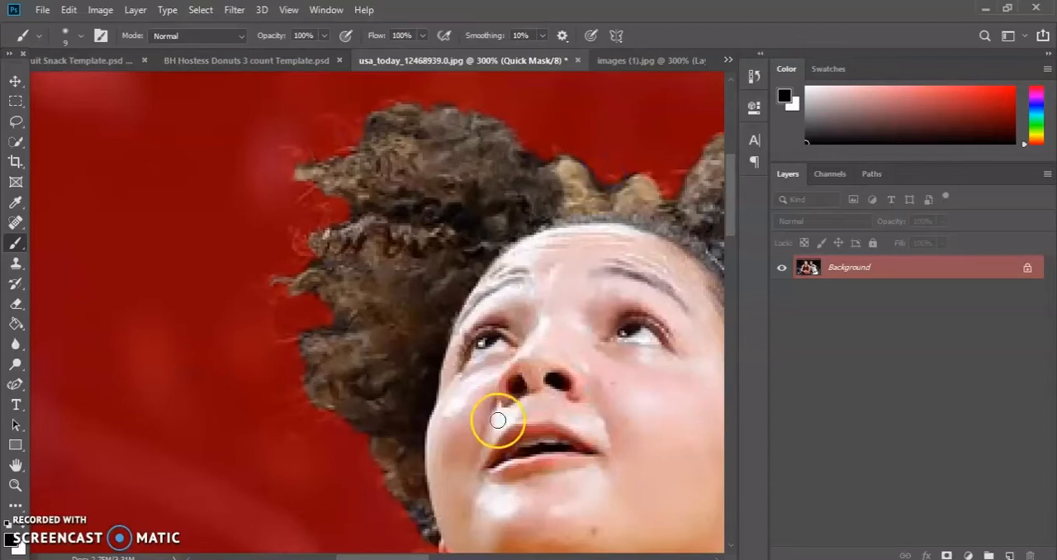
Mask out the small background gaps between the player's arms and the jersey with the 9 px black brush.
scroll(474, 425, down, 10)
scroll(470, 429, down, 5)
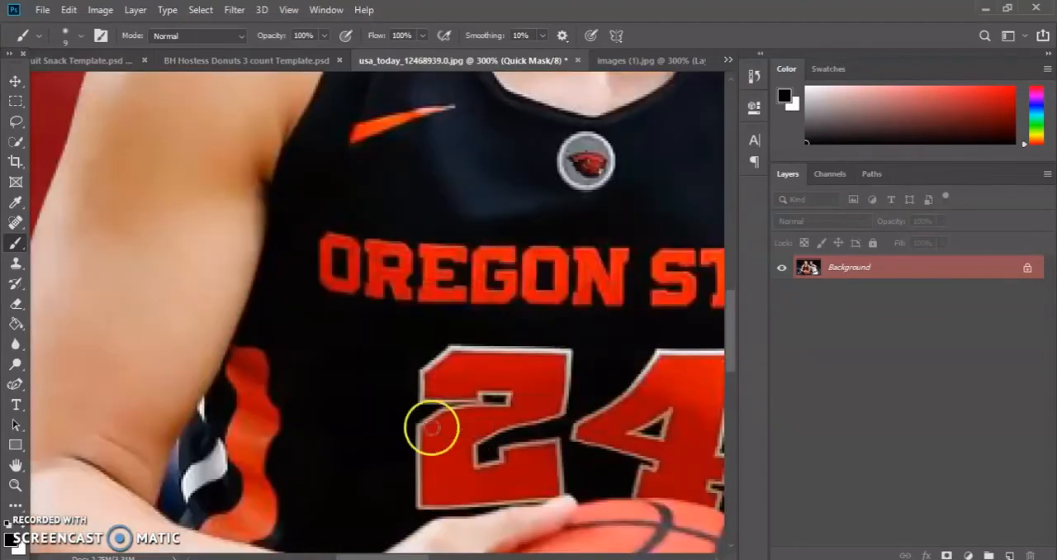
click(14, 486)
click(86, 36)
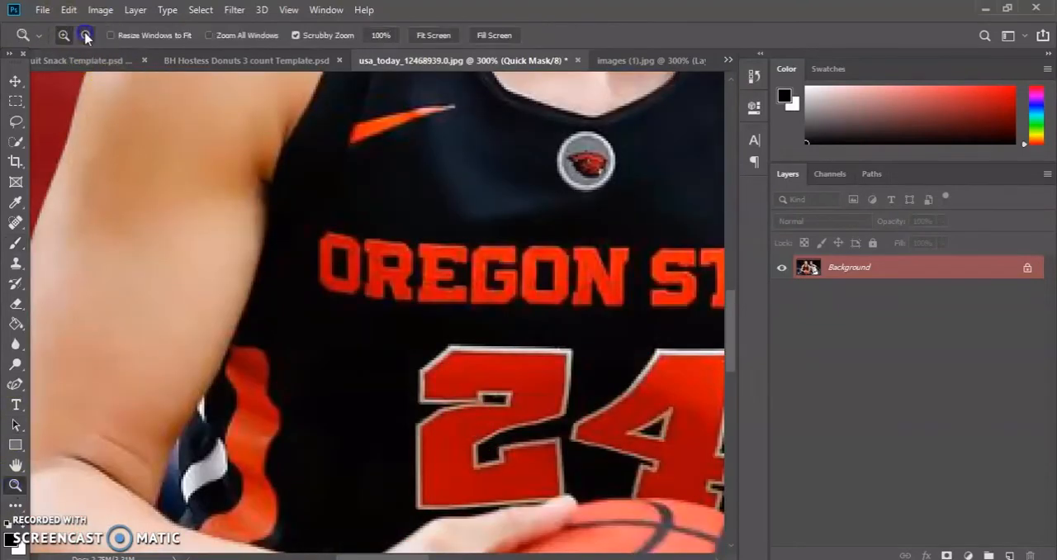
click(272, 289)
click(273, 289)
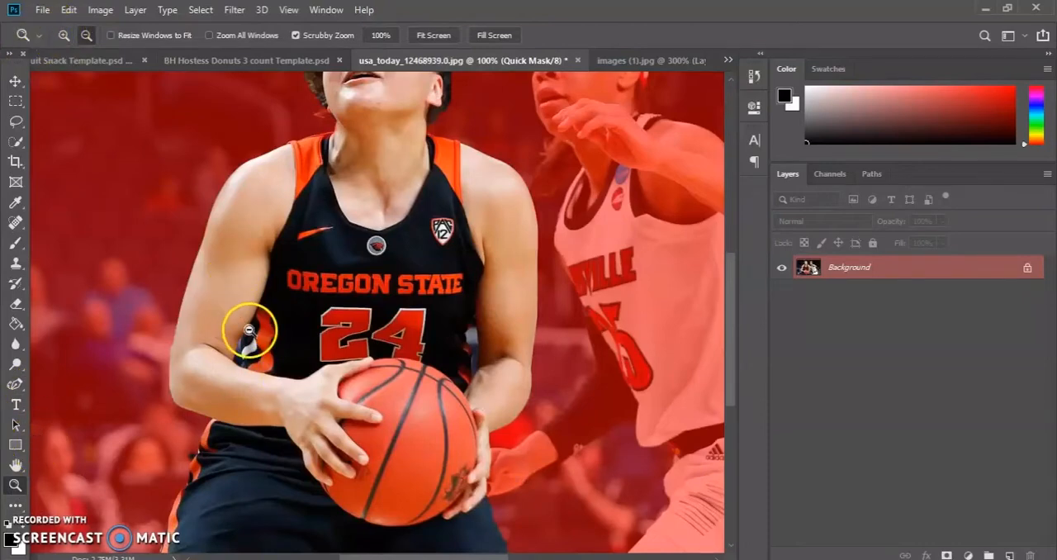
click(250, 330)
click(64, 35)
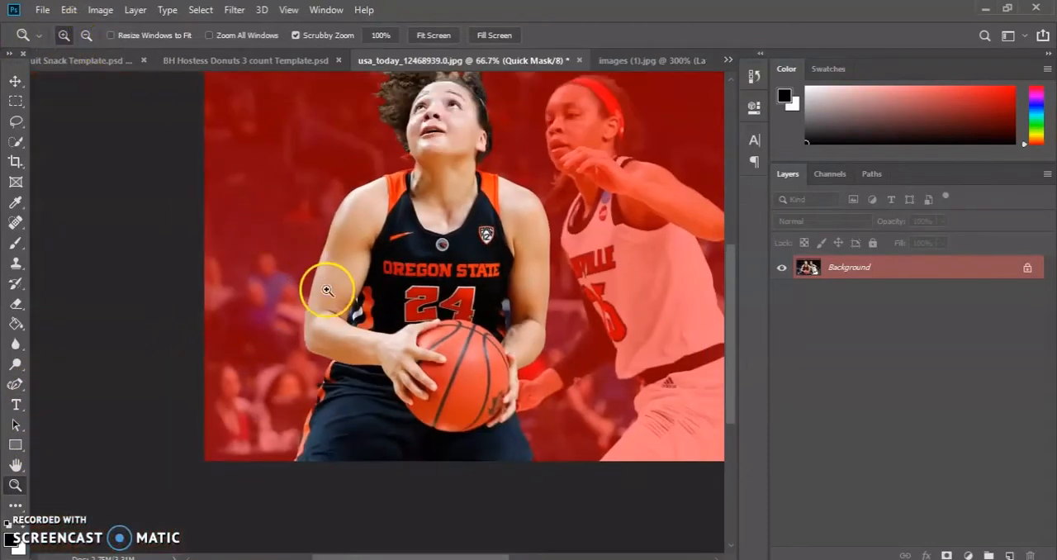
click(347, 339)
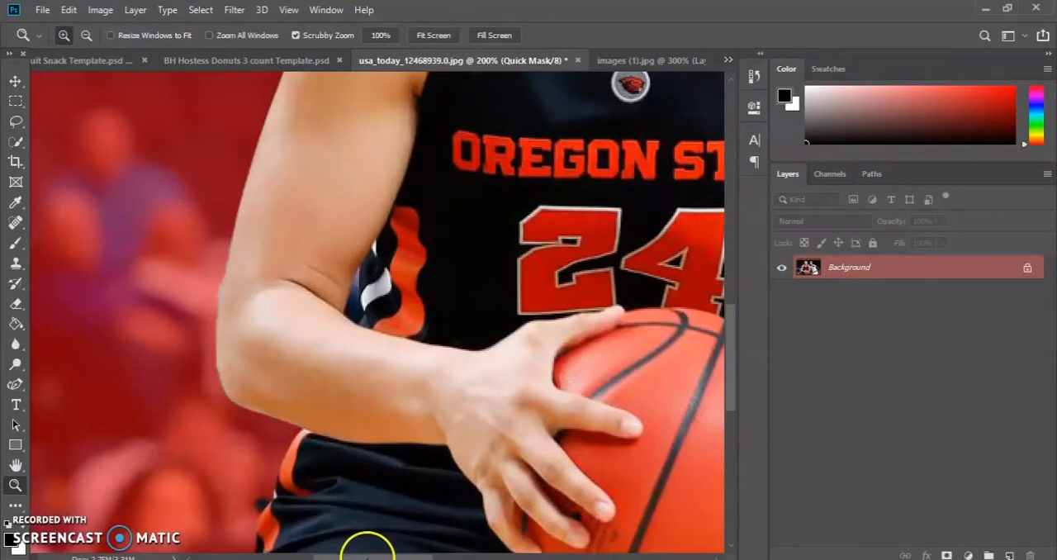
drag(371, 557, 402, 548)
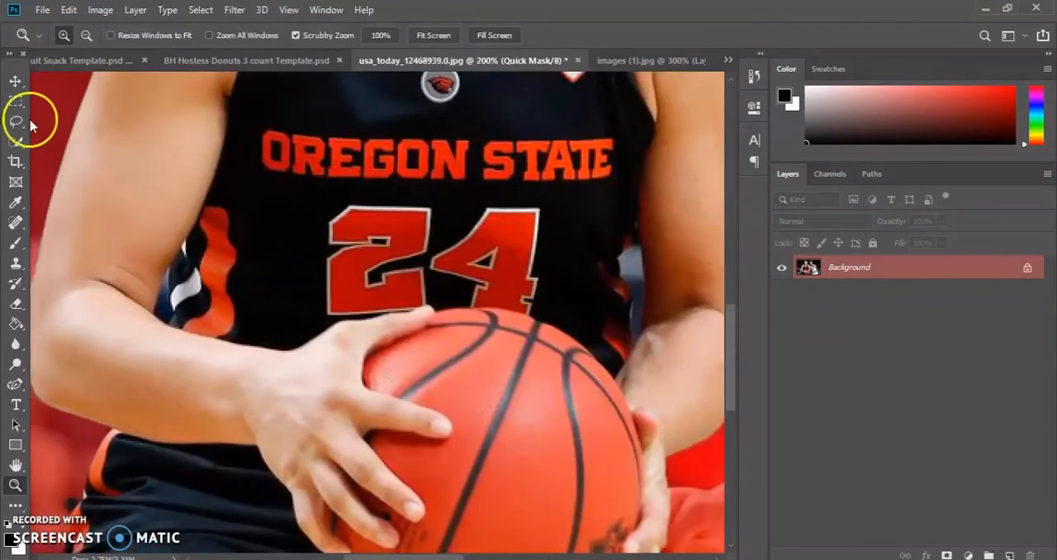
click(14, 241)
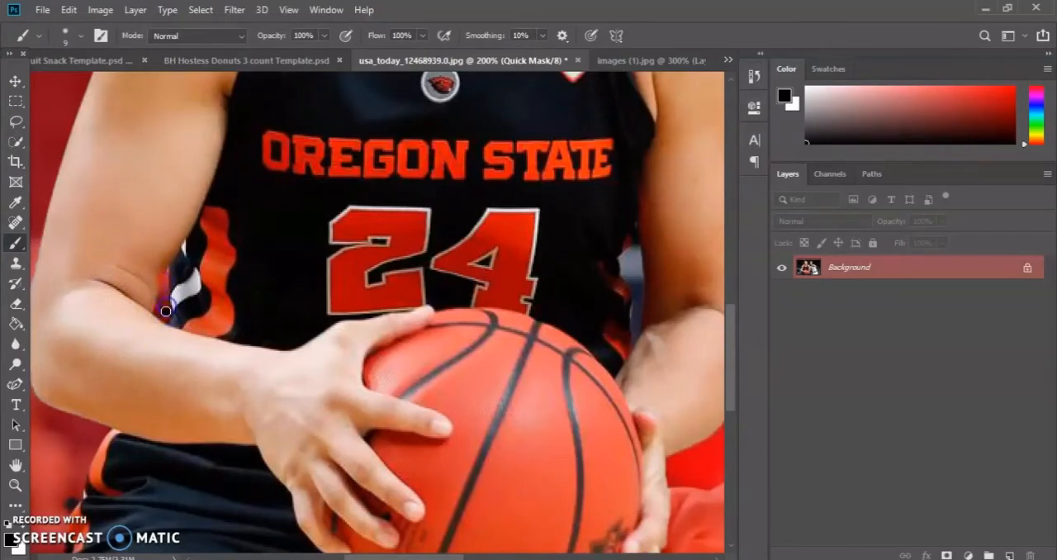
mouse_move(700, 285)
mouse_down()
mouse_move(670, 310)
mouse_move(630, 286)
mouse_move(627, 255)
mouse_up()
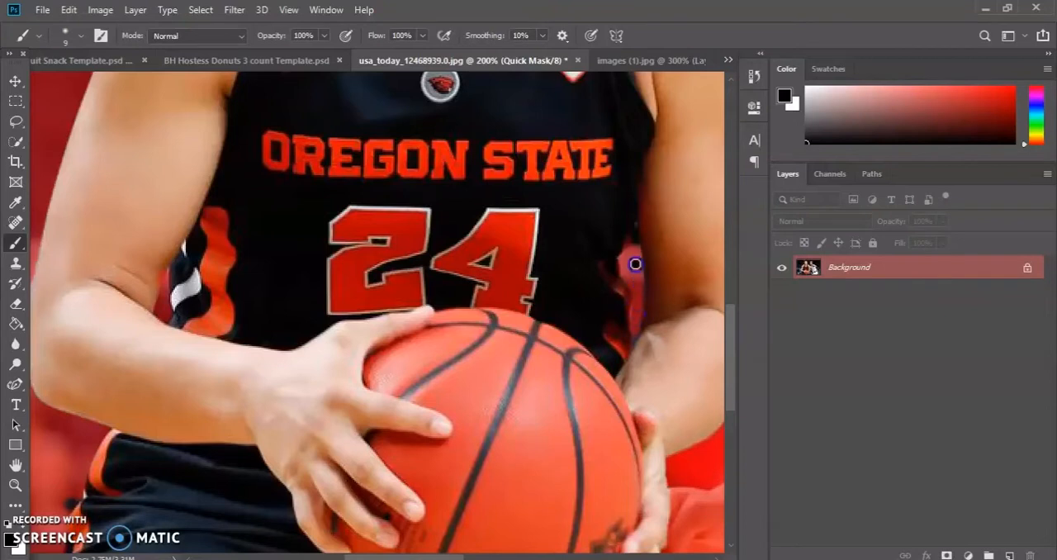
drag(629, 259, 632, 336)
Examine the mask edges around the ball, hands and shorts, and check the whole player against the masked background.
scroll(627, 437, down, 3)
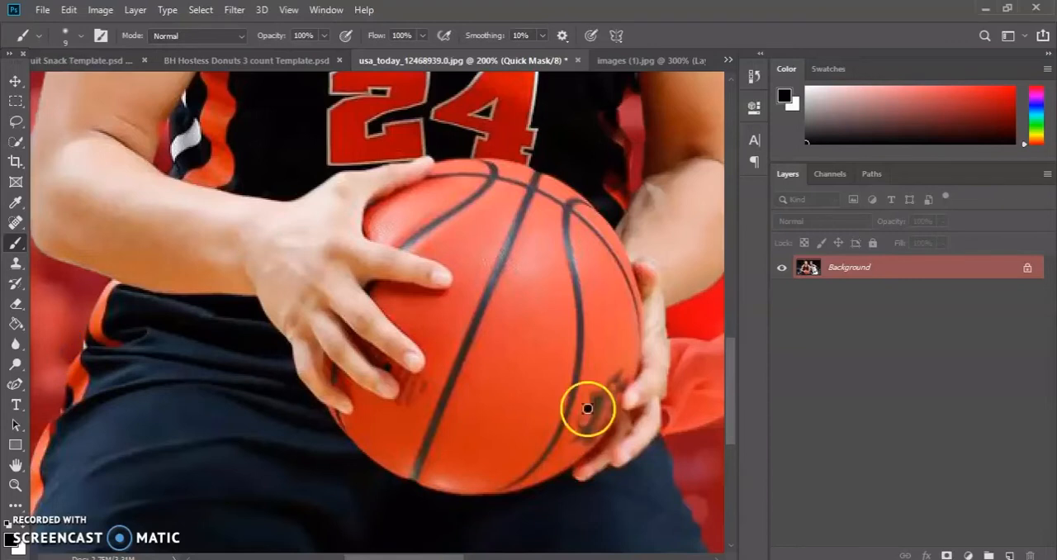
scroll(597, 406, down, 4)
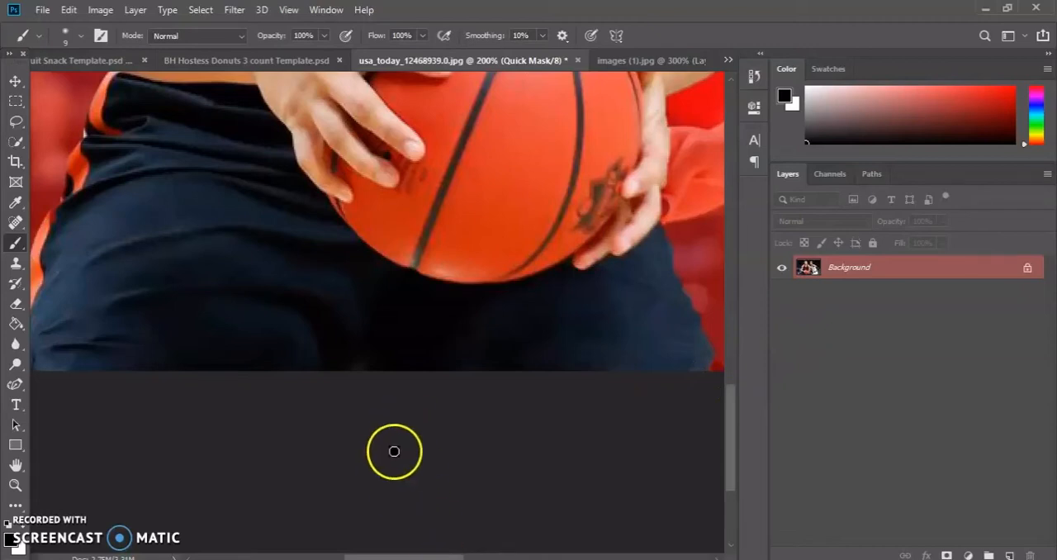
scroll(396, 442, up, 3)
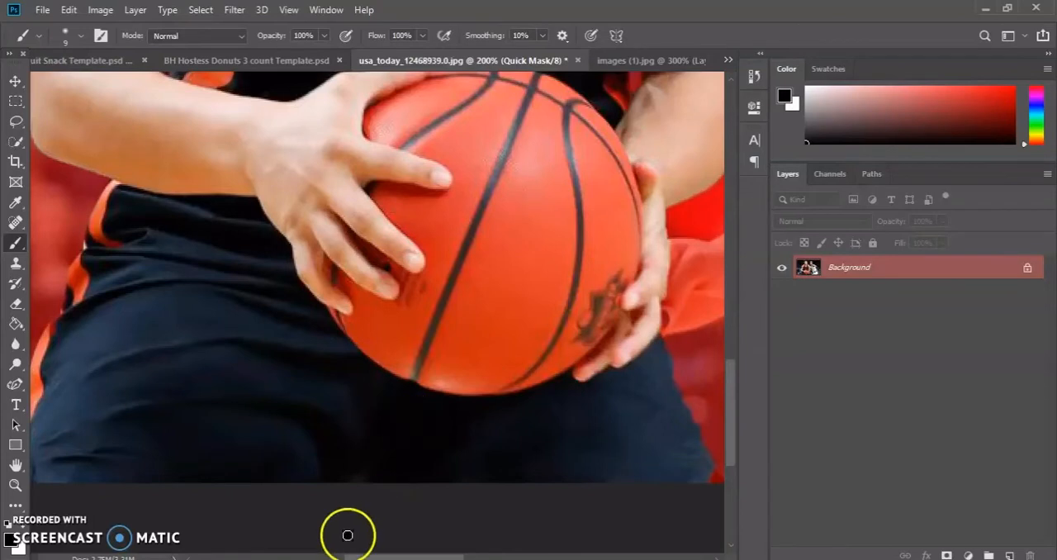
scroll(437, 395, up, 5)
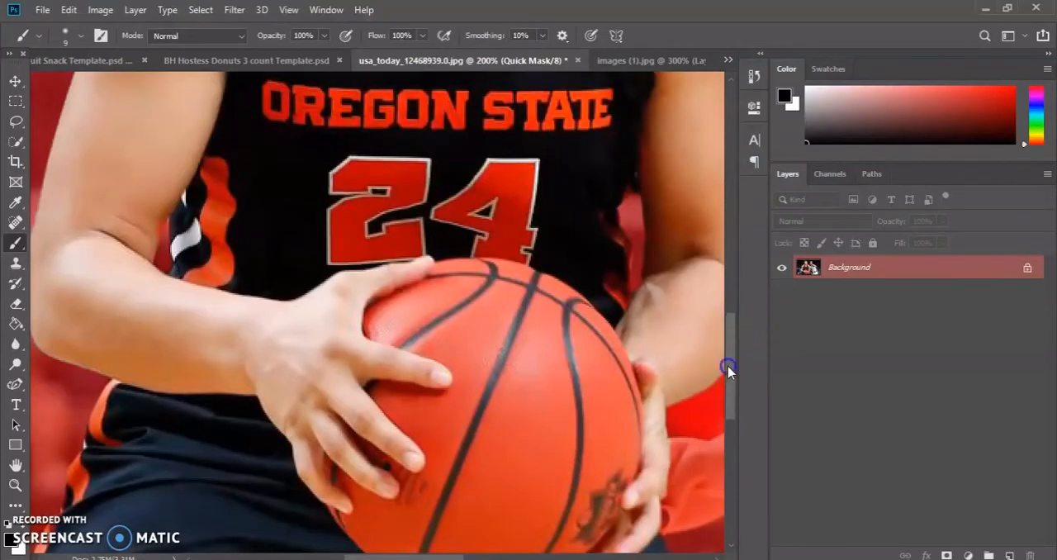
drag(726, 366, 733, 335)
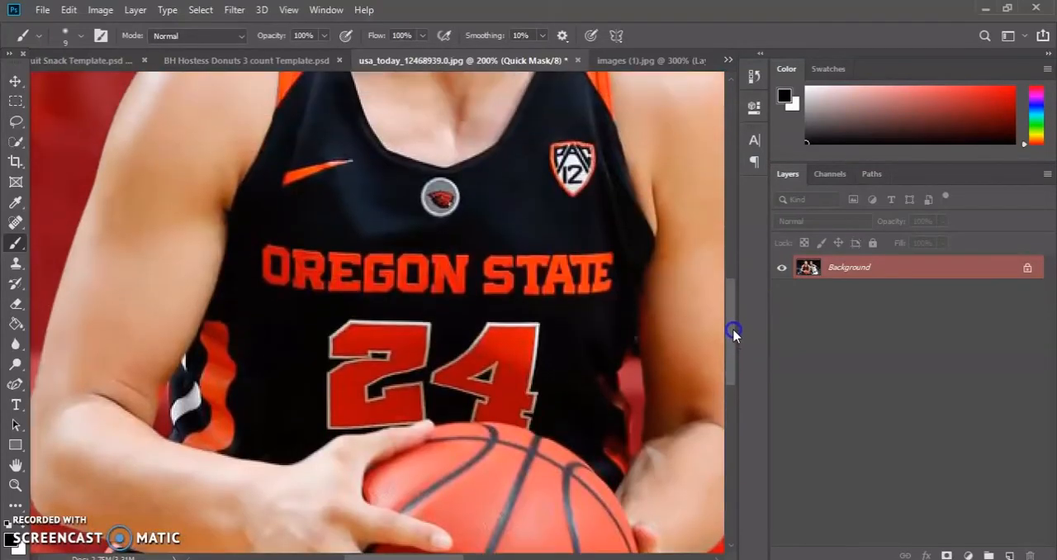
click(15, 485)
click(86, 35)
click(236, 235)
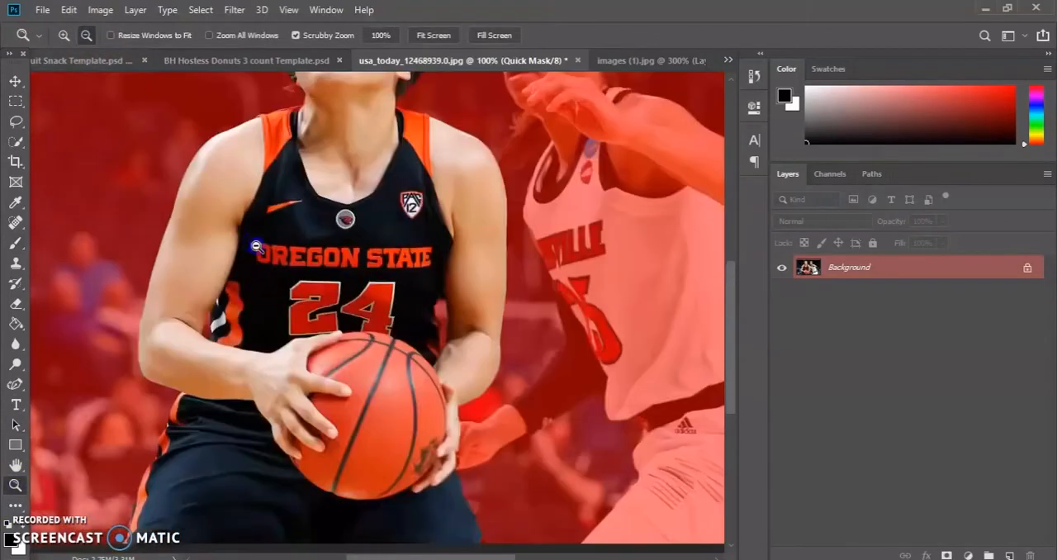
click(239, 238)
scroll(377, 342, down, 2)
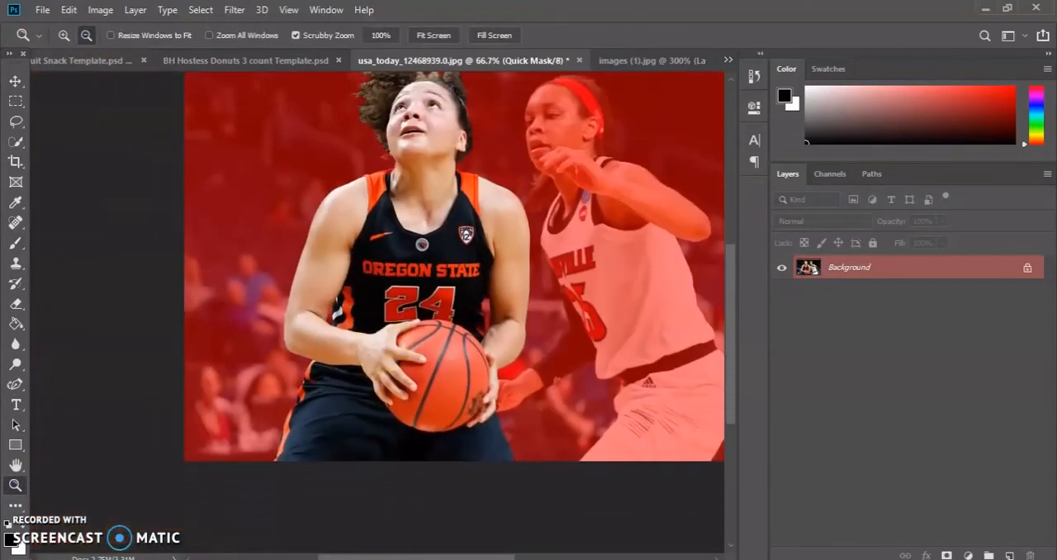
drag(364, 553, 401, 549)
scroll(381, 511, up, 2)
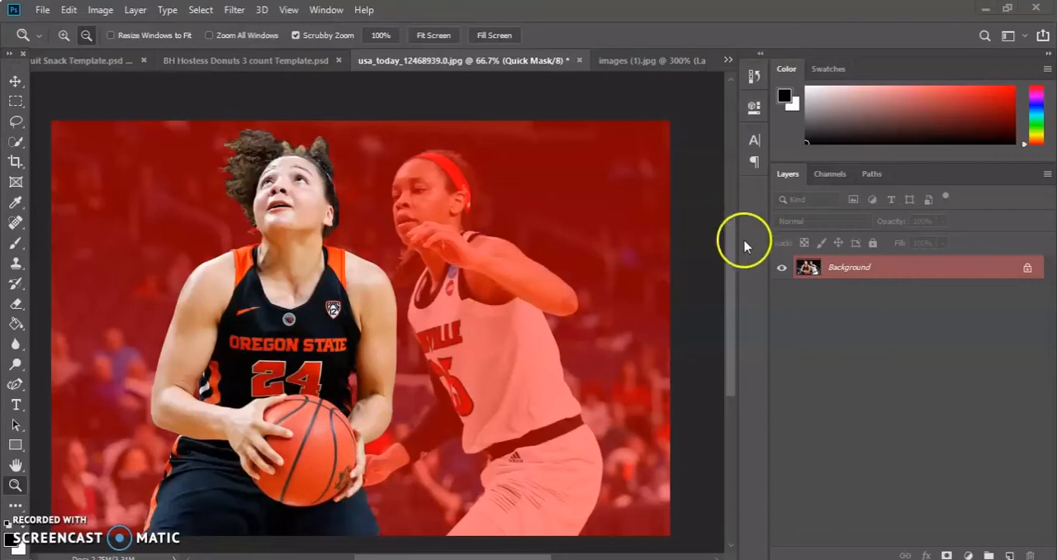
Turn the Quick Mask back into a selection and invert it to select everything around the player.
key(q)
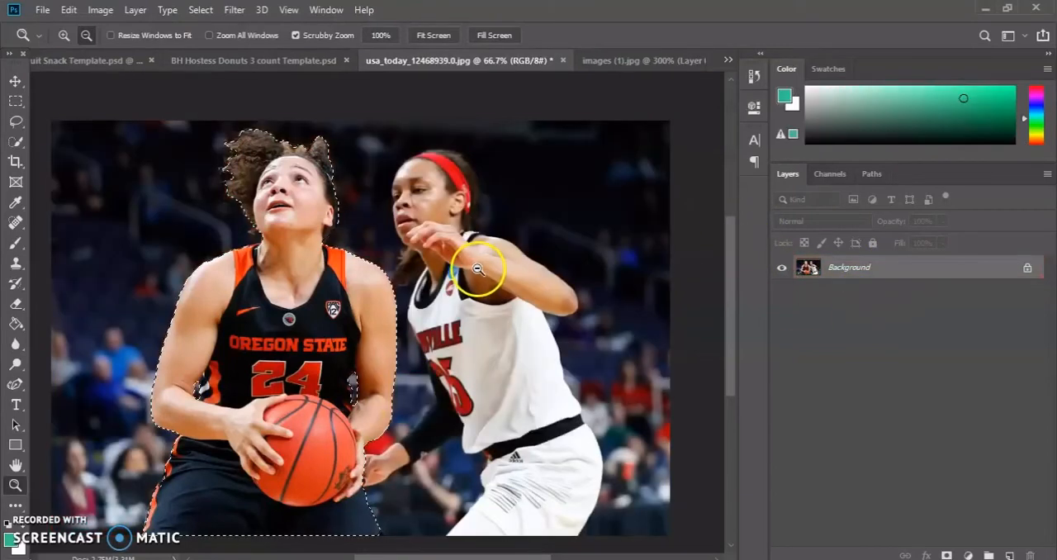
scroll(232, 250, down, 1)
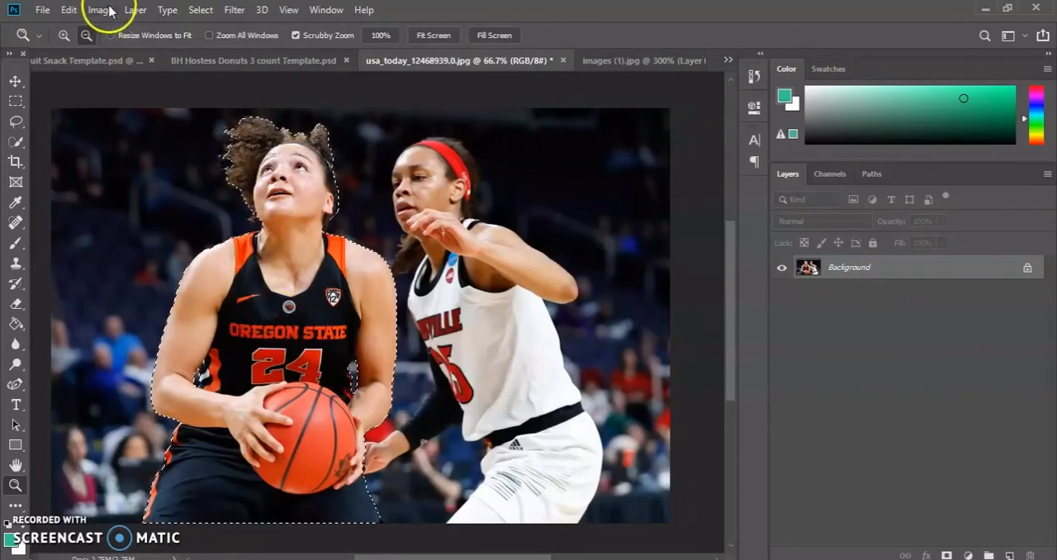
click(204, 10)
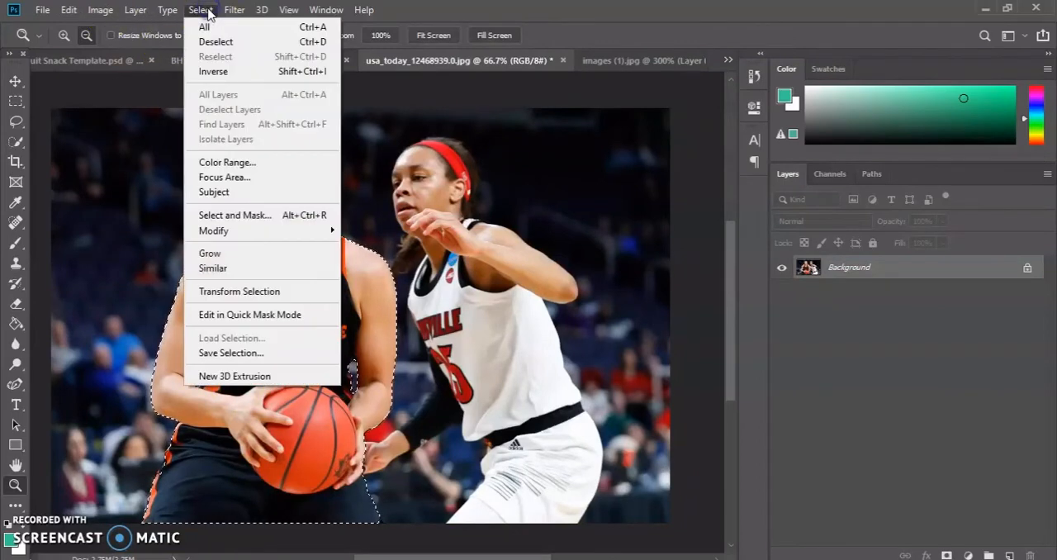
click(221, 72)
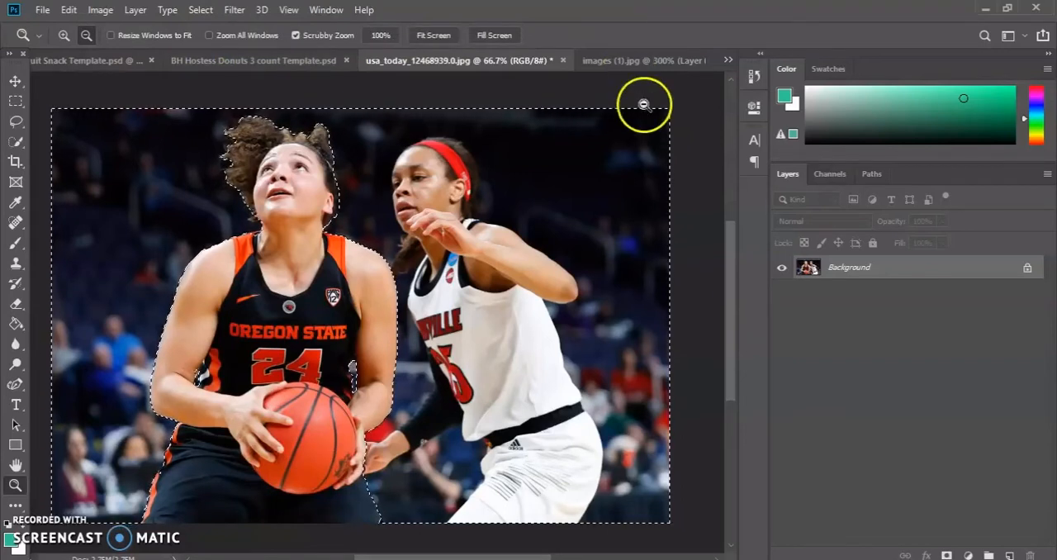
Unlock the Background layer and delete the selected surroundings of the player.
click(1028, 270)
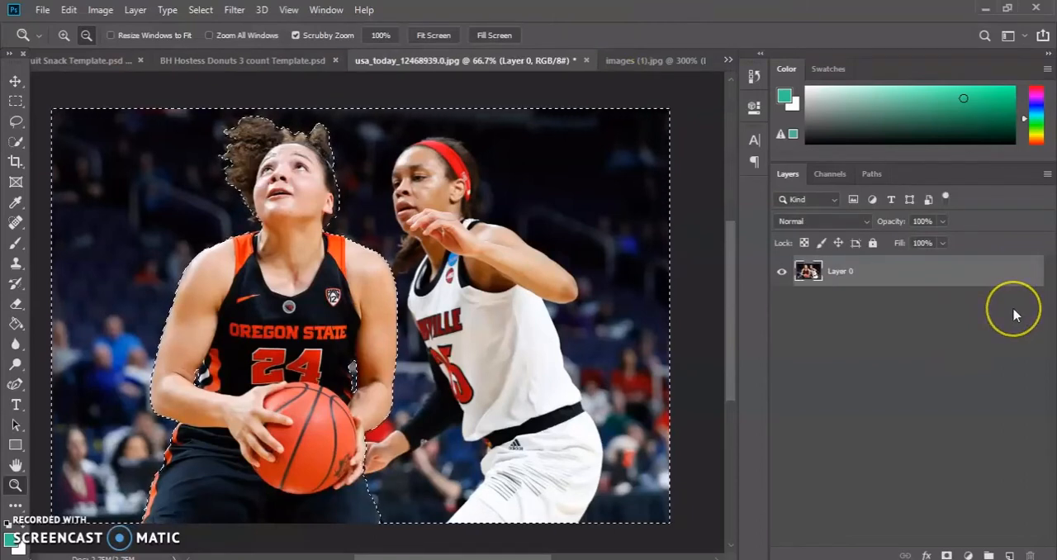
key(Delete)
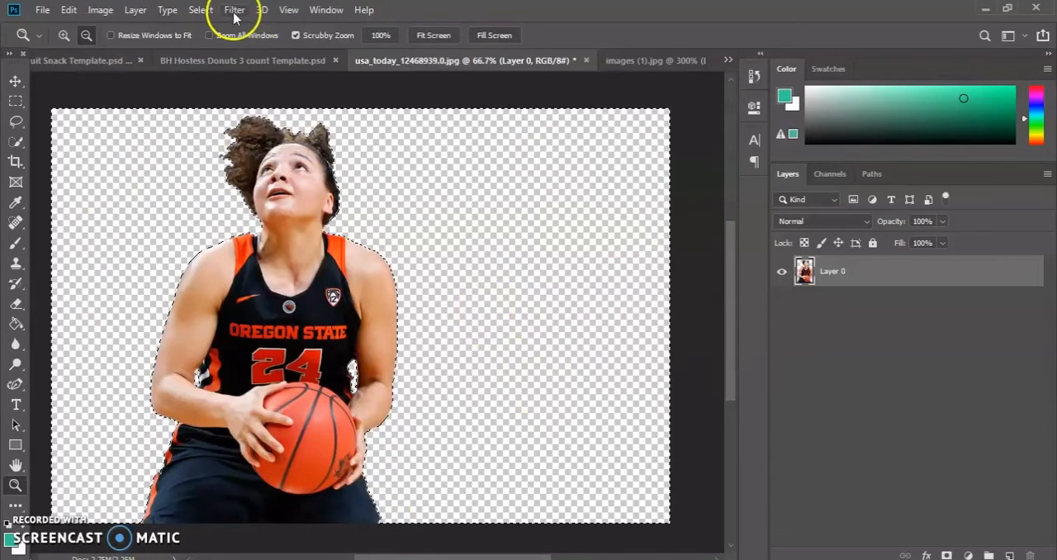
Invert the selection back to the player and add a Solid Color fill layer with green #31c88a over it.
click(200, 10)
click(237, 72)
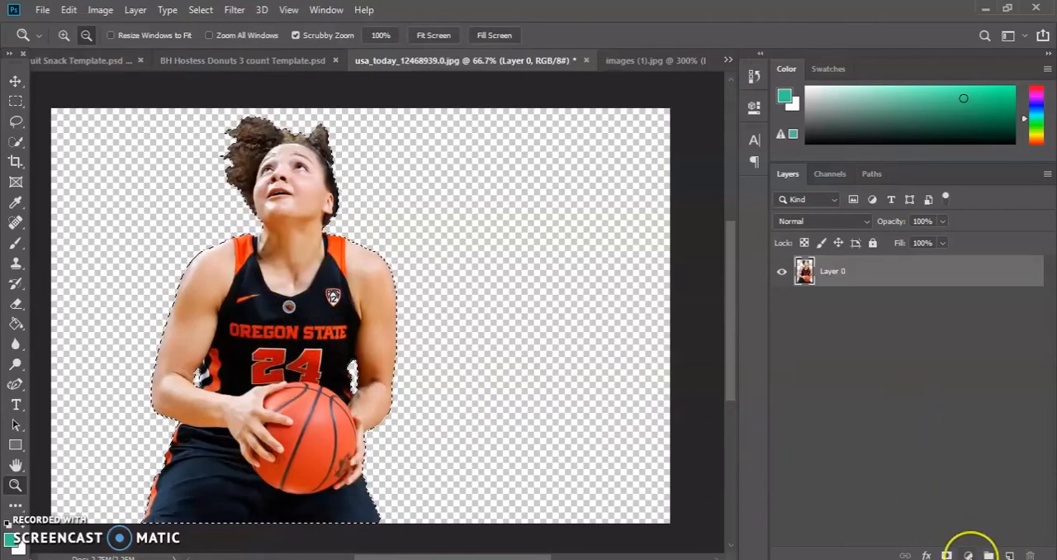
click(971, 555)
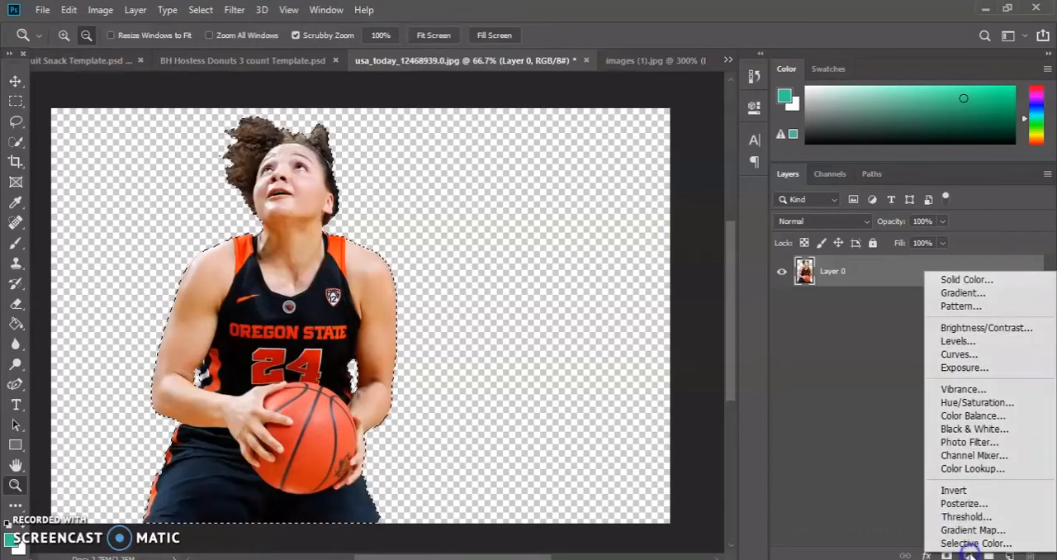
click(941, 281)
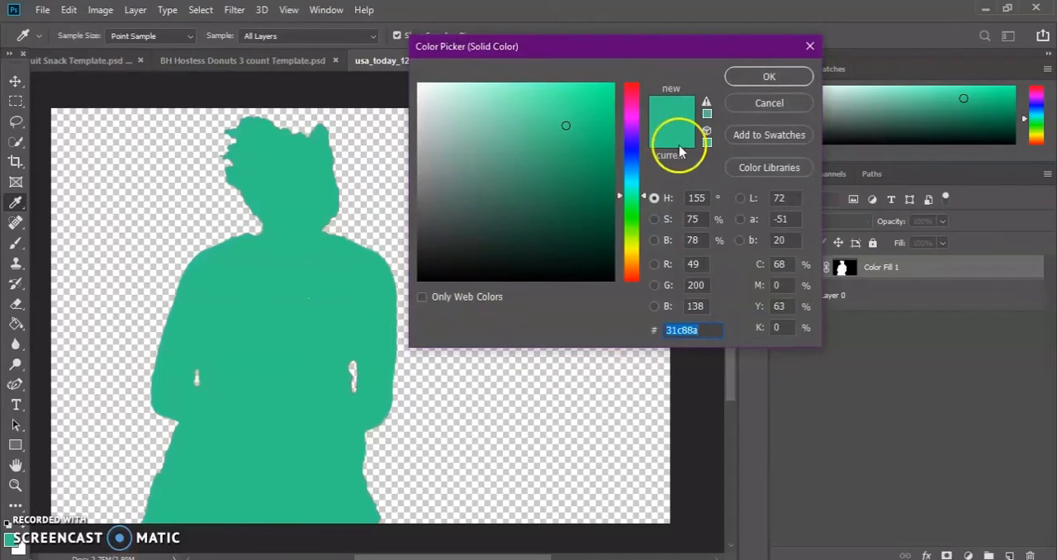
click(774, 77)
key(z)
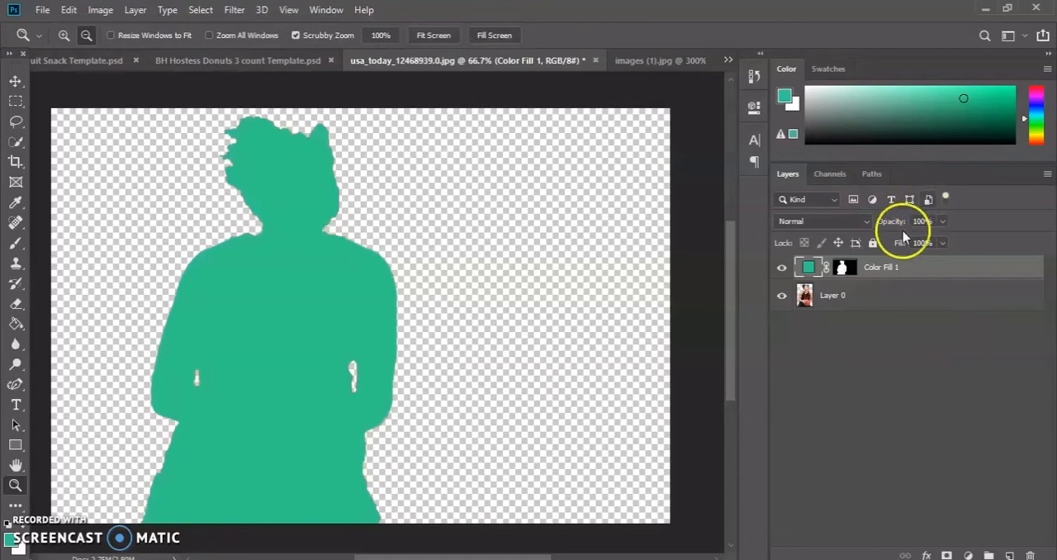
click(867, 268)
right_click(856, 272)
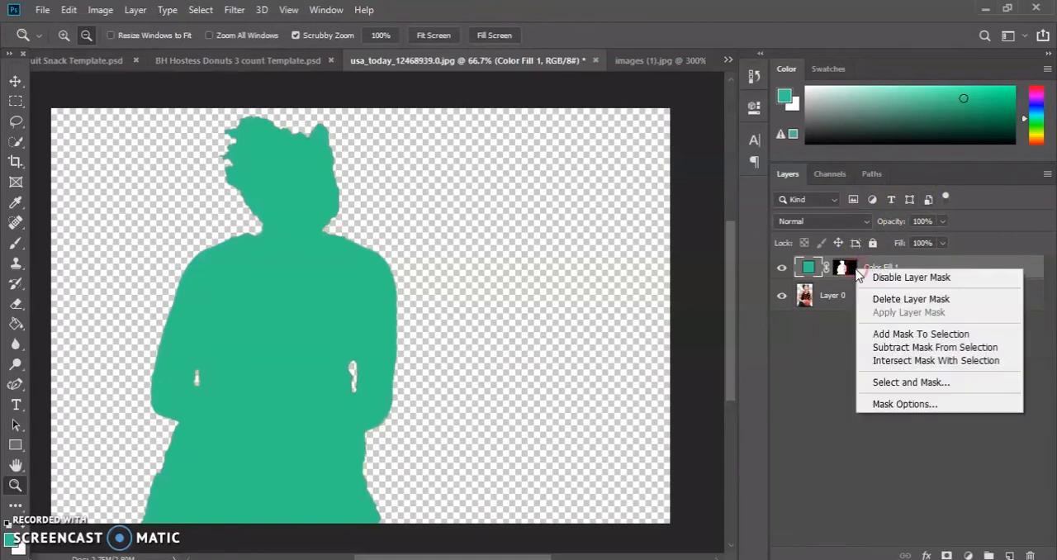
click(885, 268)
right_click(885, 268)
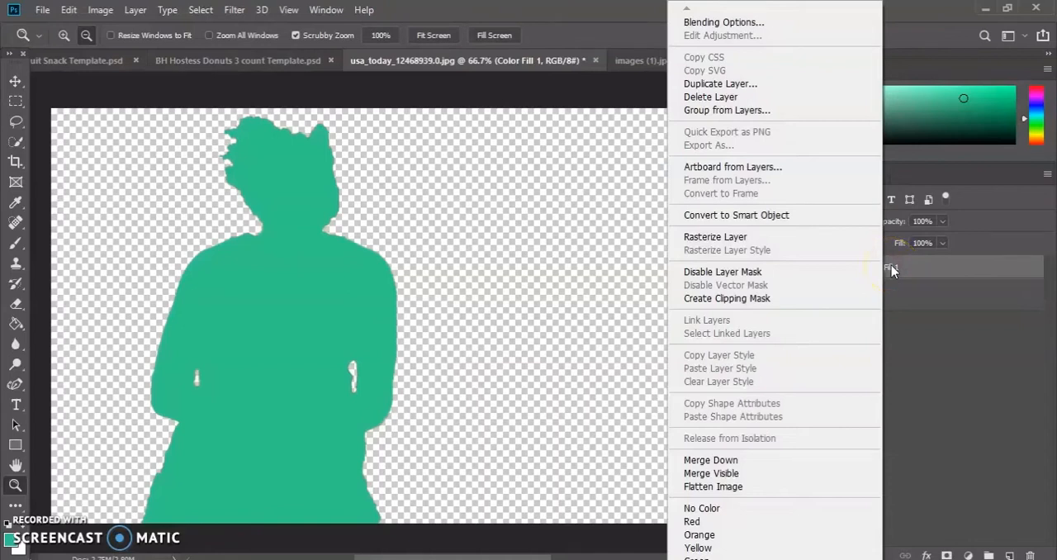
click(895, 267)
right_click(898, 267)
click(899, 266)
scroll(870, 139, up, 3)
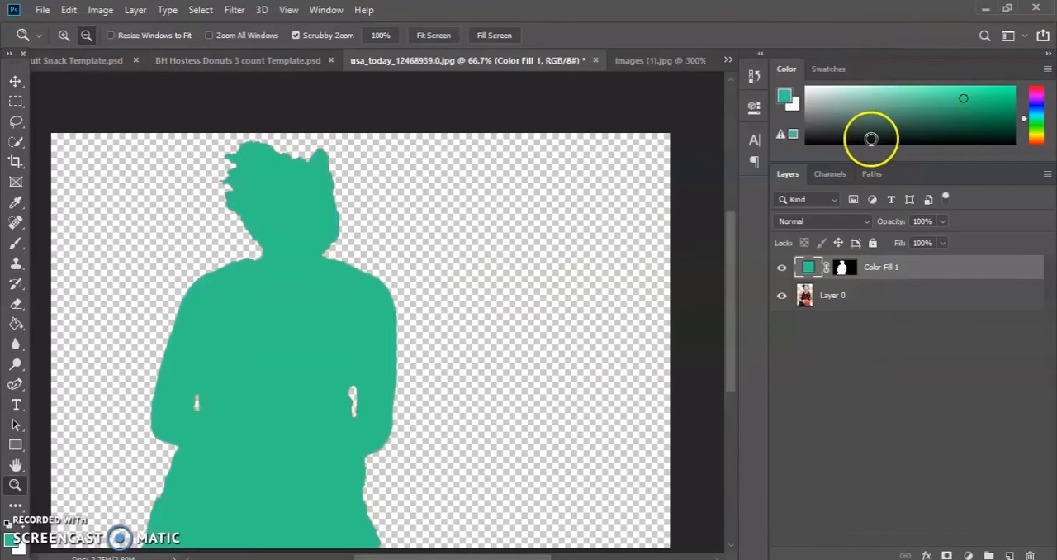
scroll(862, 129, down, 6)
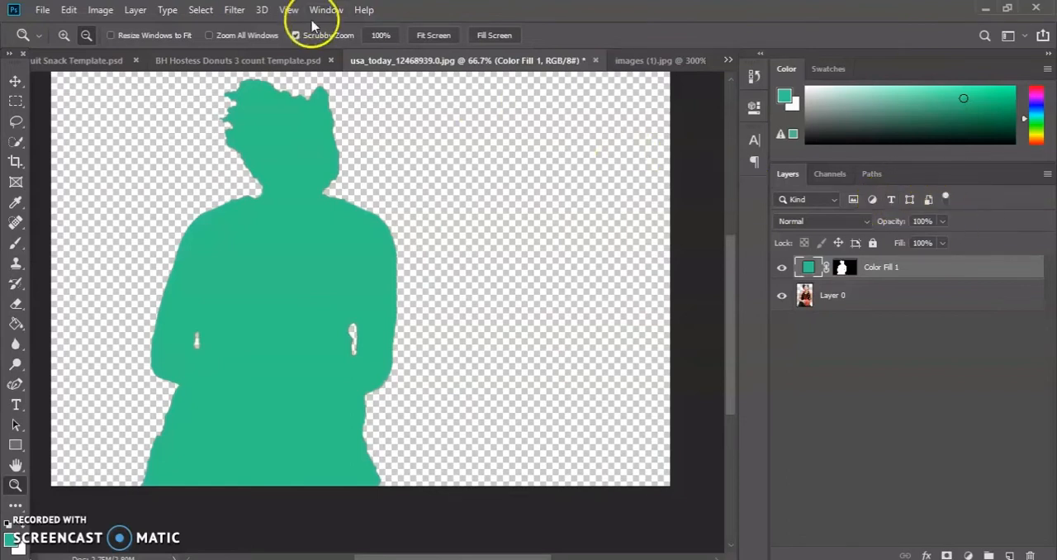
click(203, 9)
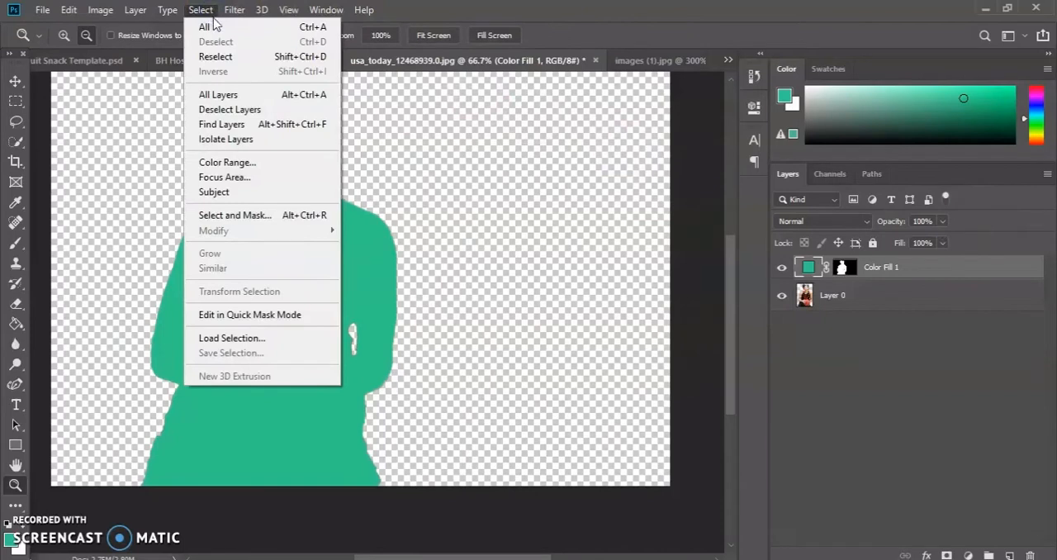
click(235, 12)
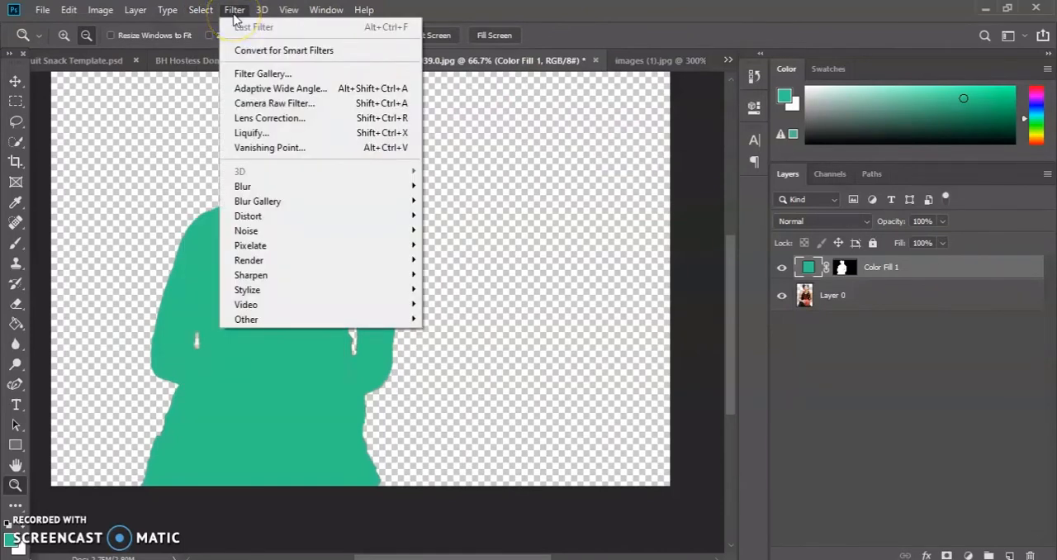
click(232, 10)
click(200, 10)
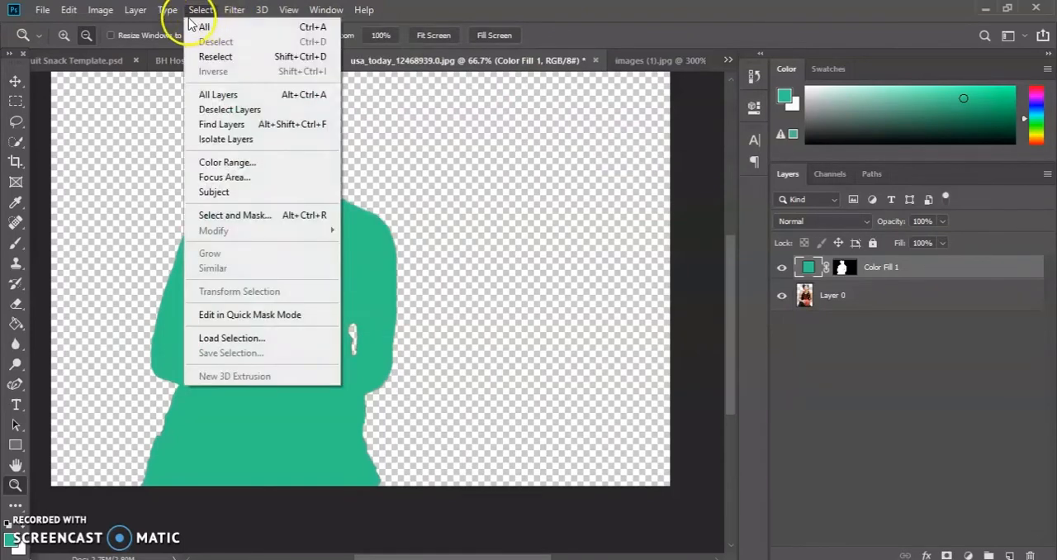
click(169, 10)
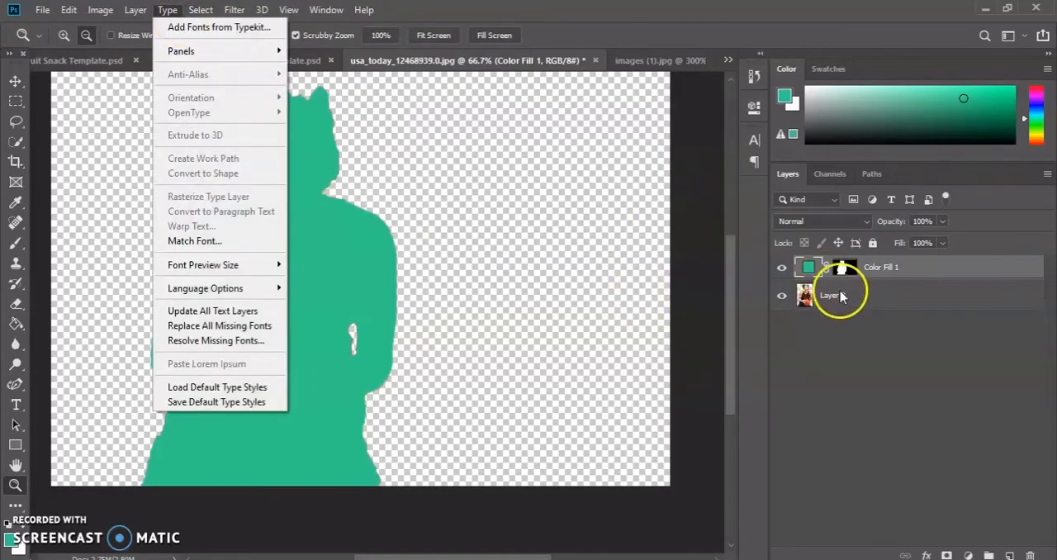
Invert the Color Fill 1 layer mask so the green fill covers the surroundings instead of the player.
click(849, 275)
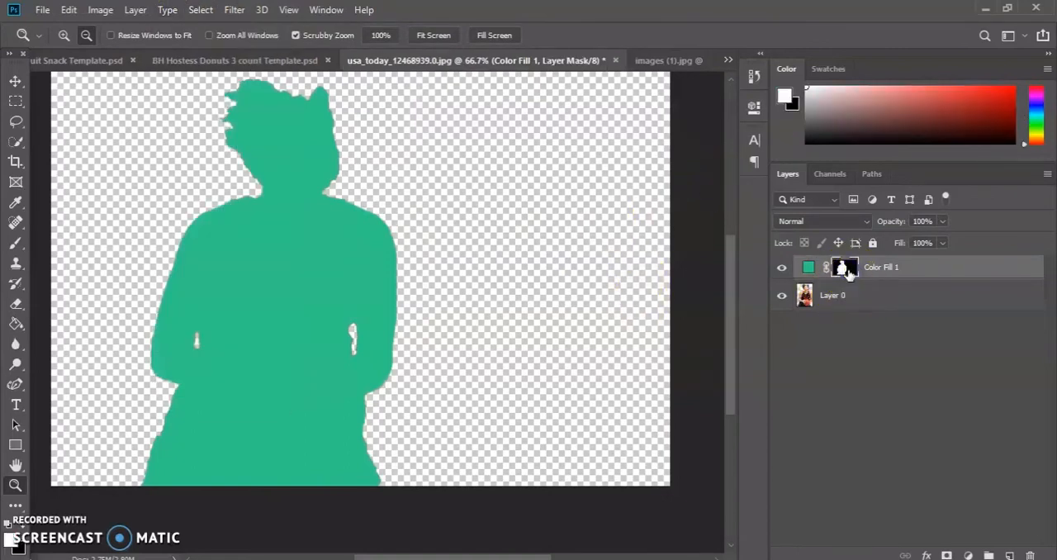
right_click(850, 273)
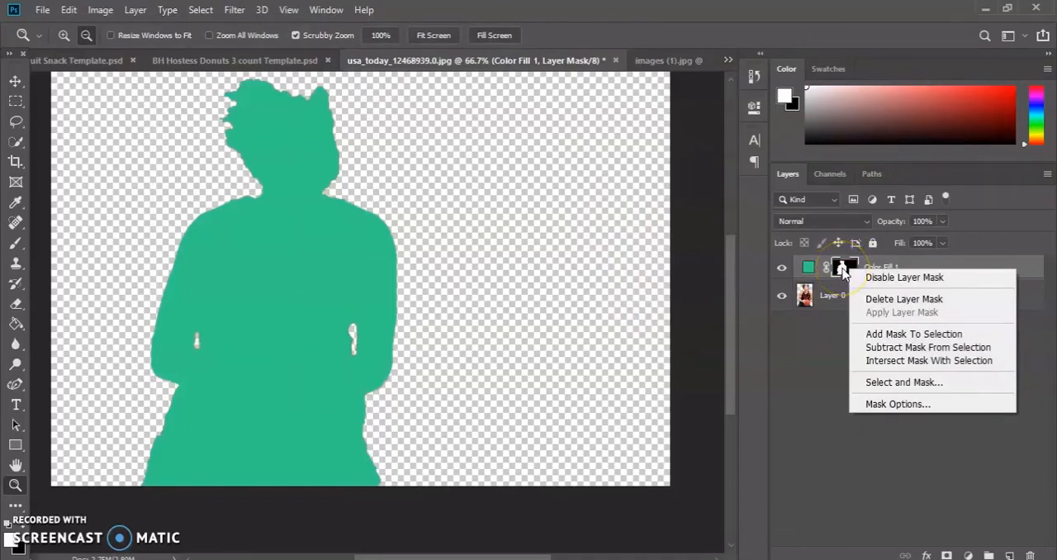
click(814, 443)
key(ctrl+i)
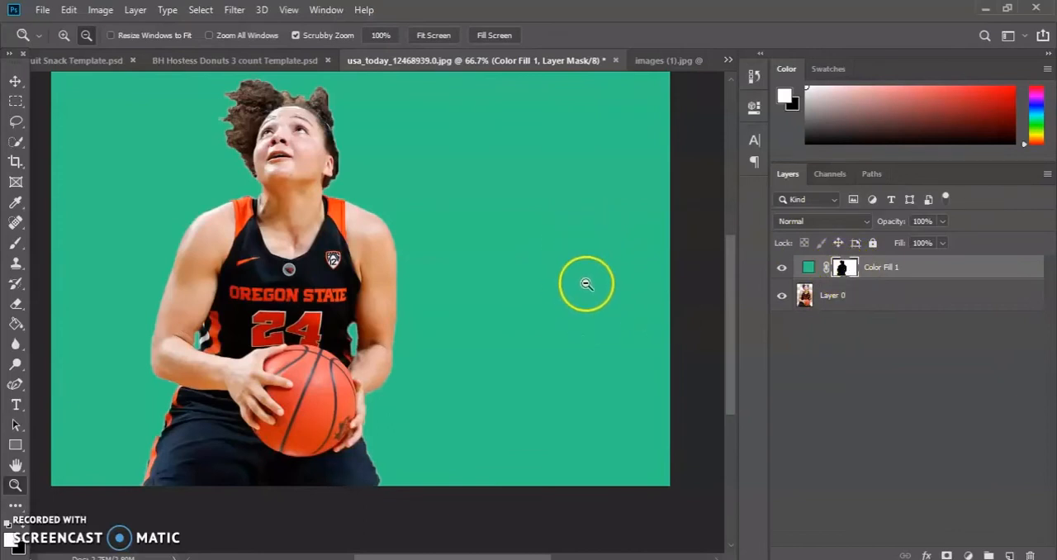
Change the color of the Color Fill 1 layer to a bright blue.
click(809, 268)
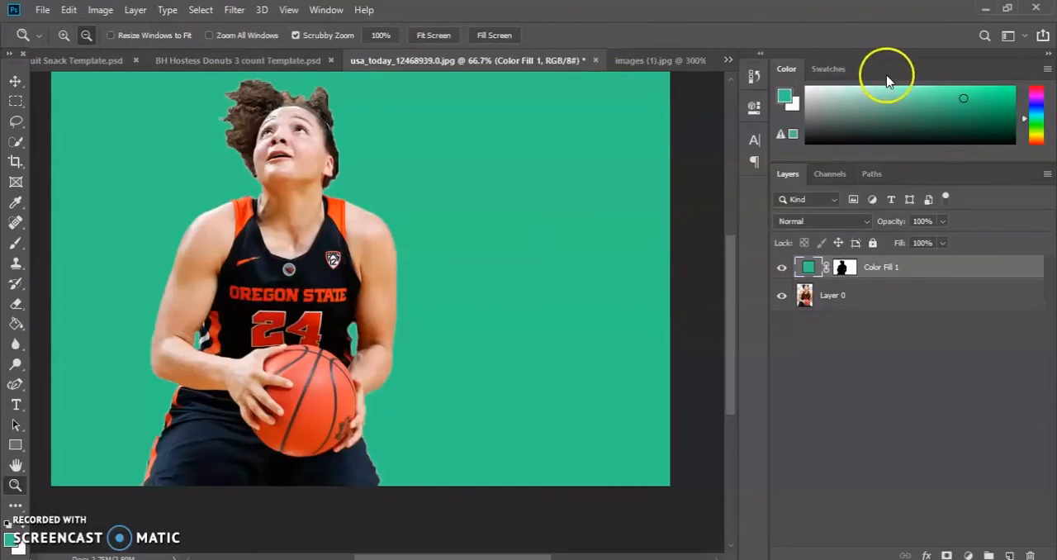
click(1034, 109)
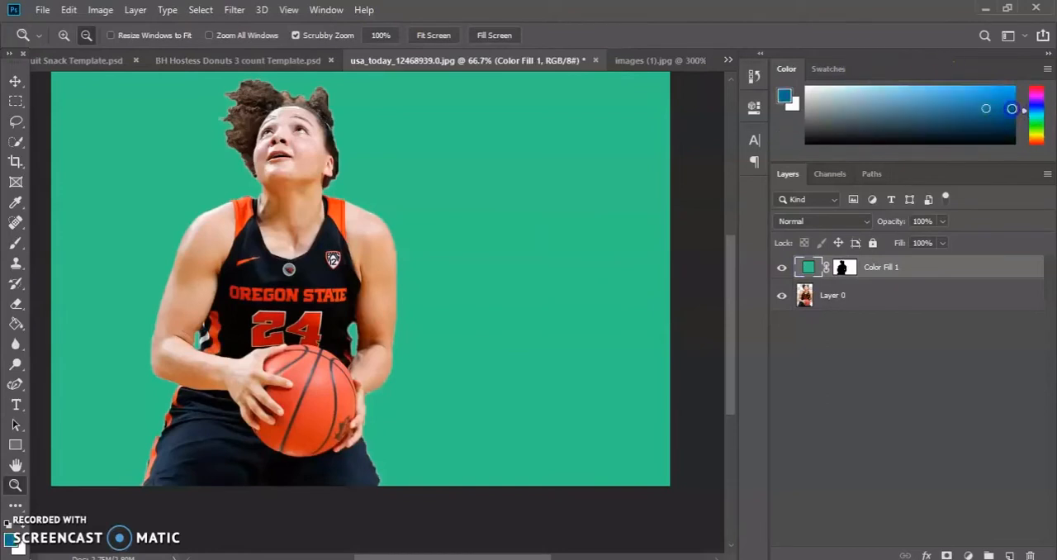
click(807, 264)
double_click(808, 268)
click(630, 156)
click(585, 113)
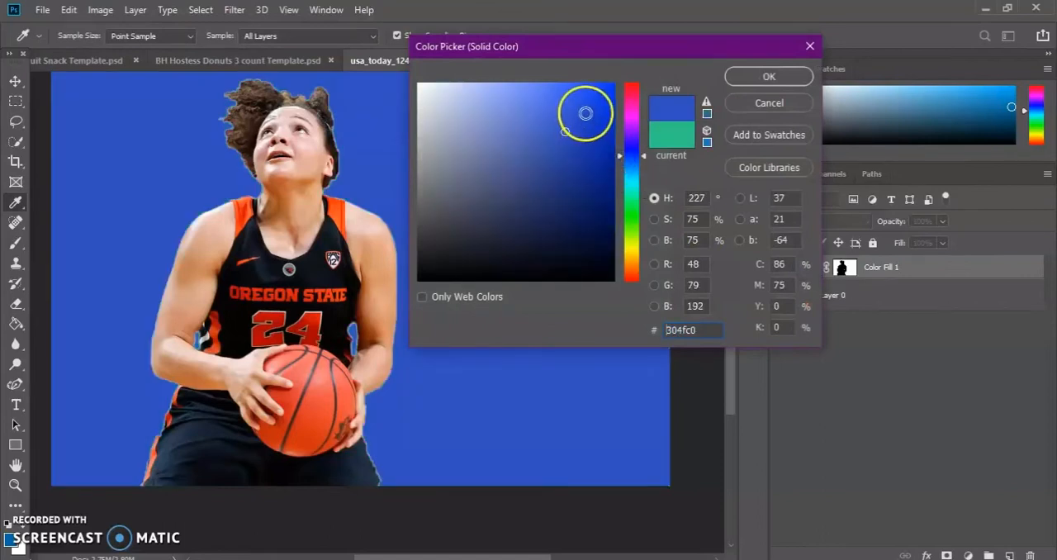
click(769, 76)
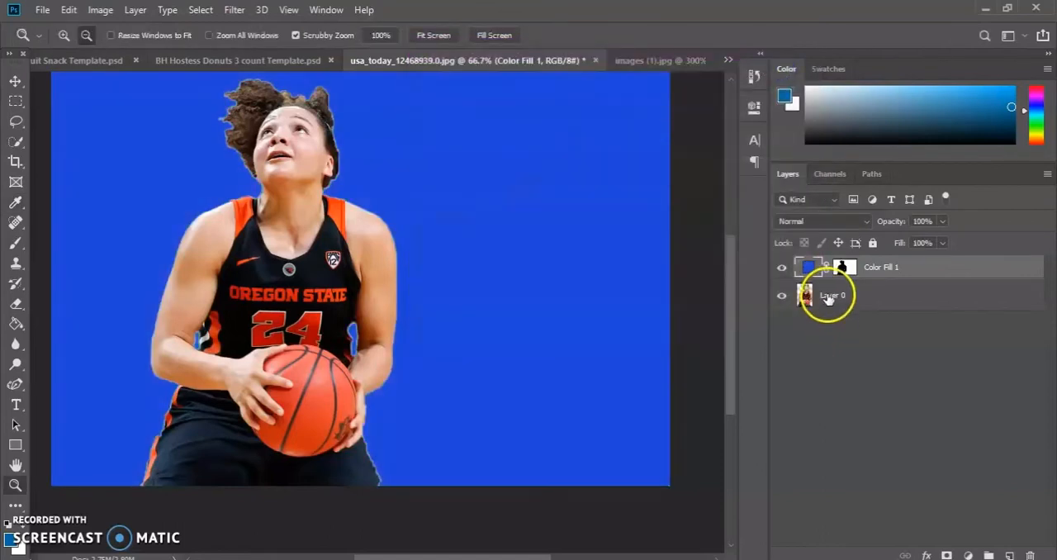
Undo the blue recolor, the mask inversion and the color fill layer, back to the active selection of the player.
click(844, 268)
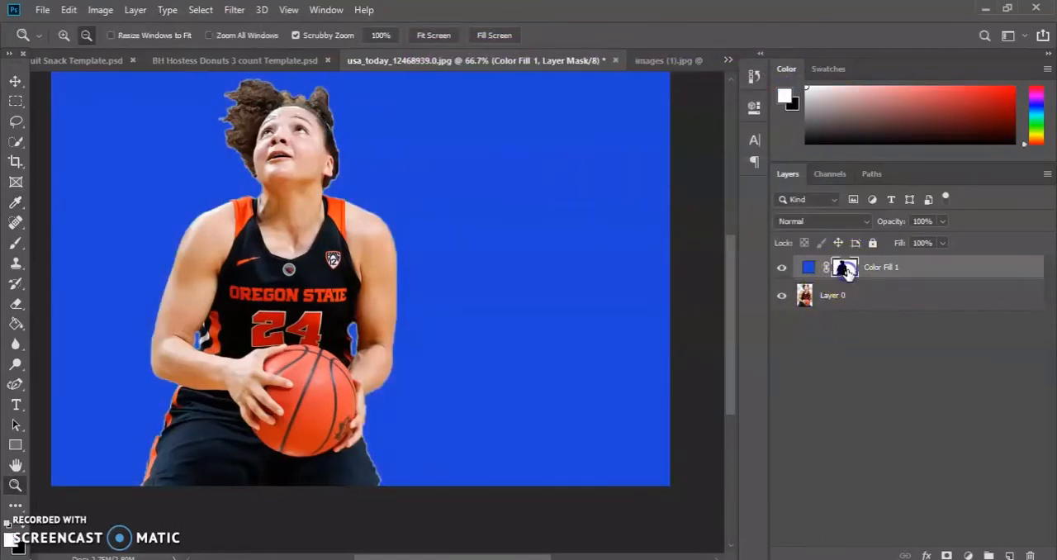
click(71, 11)
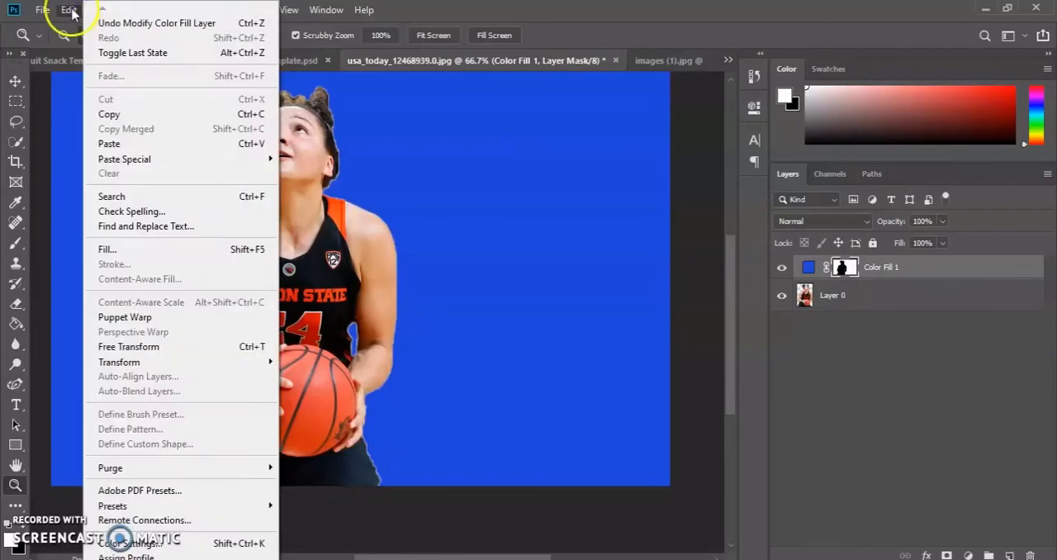
click(68, 14)
click(73, 14)
click(92, 24)
click(76, 10)
click(115, 23)
click(70, 10)
click(123, 23)
click(69, 10)
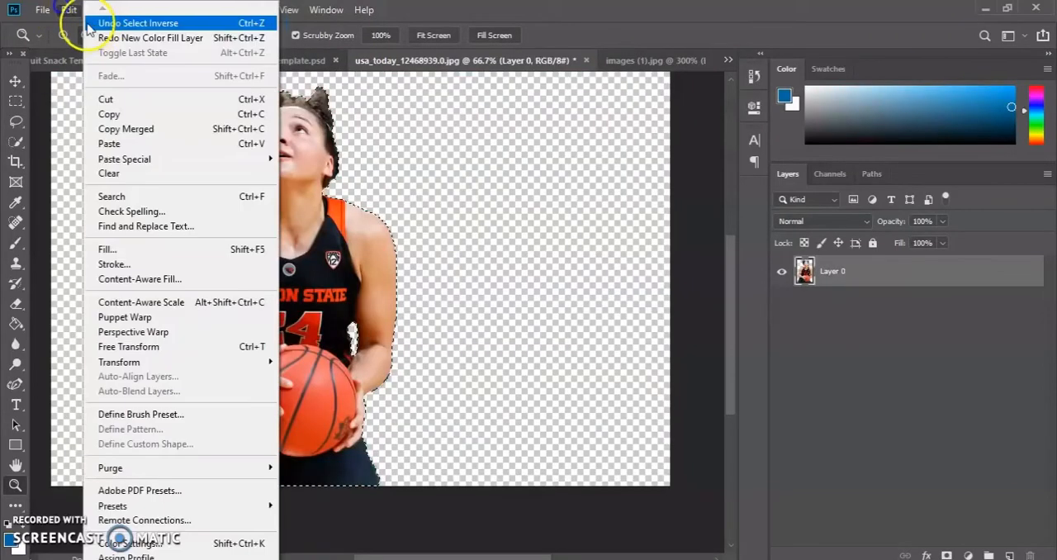
click(529, 205)
Invert the selection to the player's surroundings and add a Solid Color fill layer with blue #036ba3.
click(200, 10)
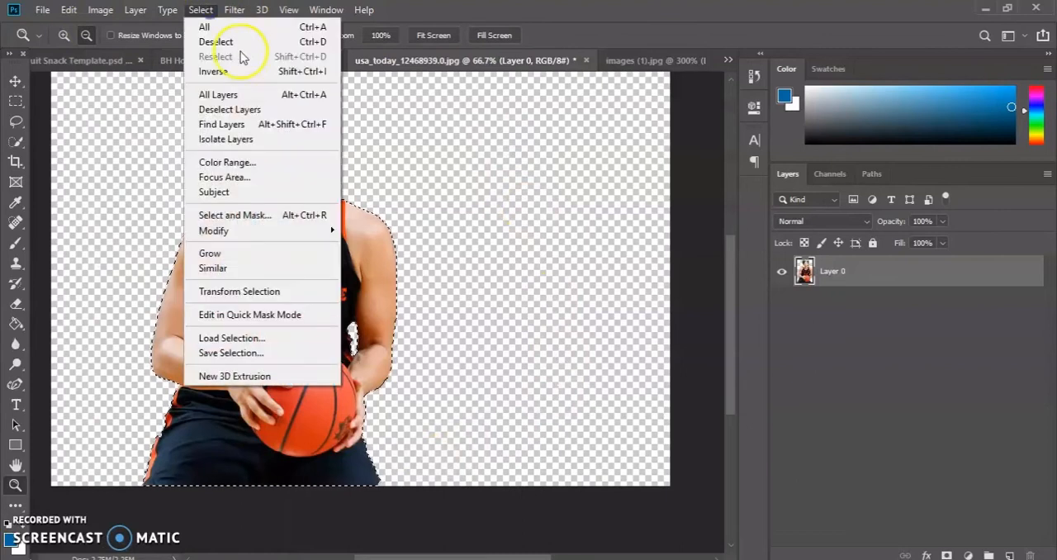
click(244, 69)
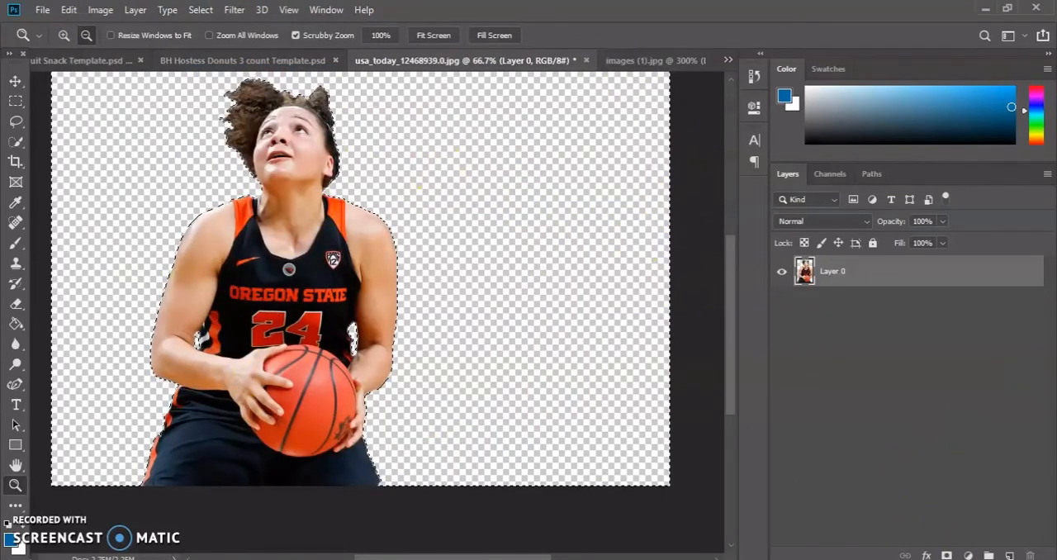
click(967, 553)
click(982, 280)
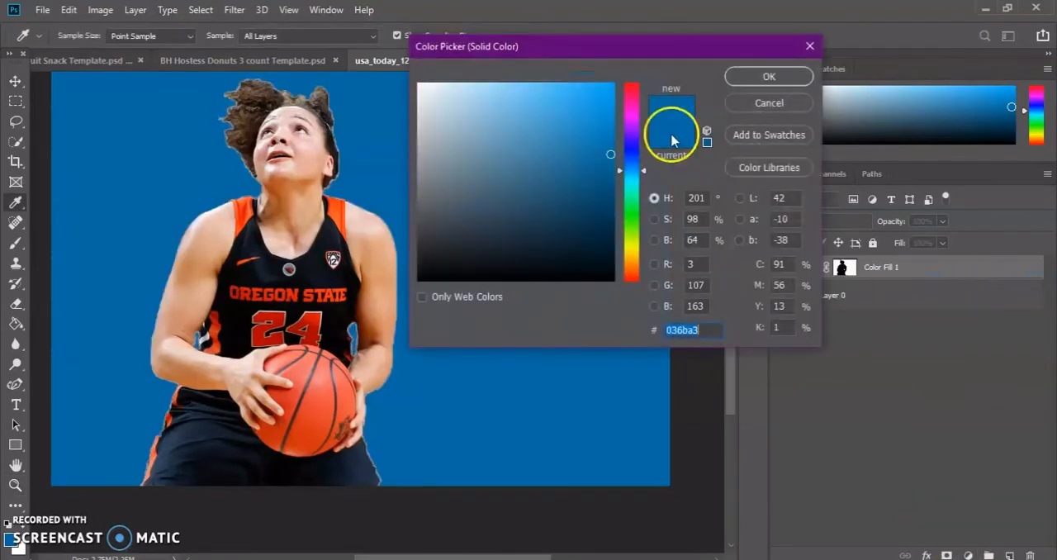
click(750, 78)
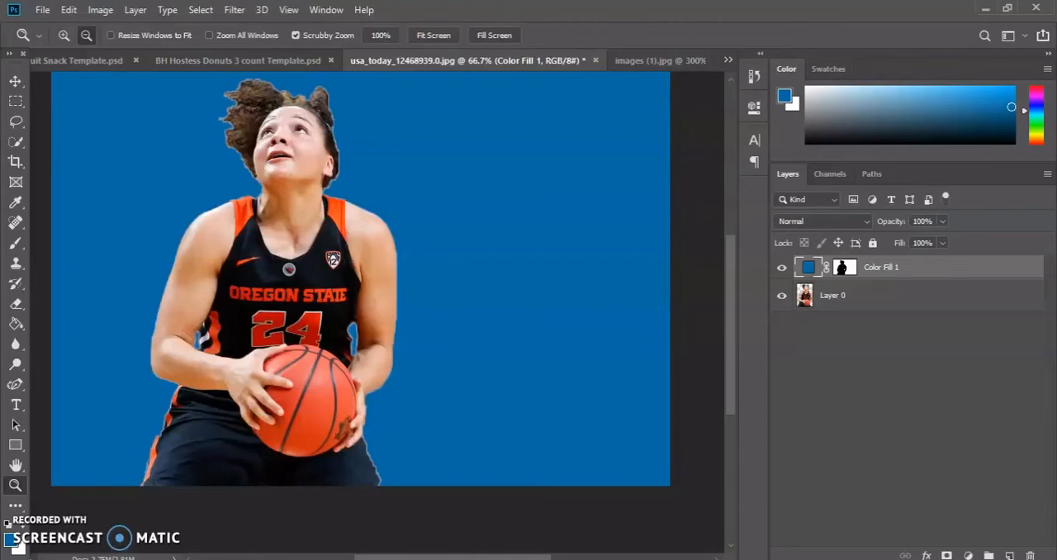
Try orange #d0913f and tan #b58e5c as the fill layer's color, and leave it at blue #036ba3.
double_click(808, 266)
drag(630, 106, 626, 261)
drag(557, 170, 556, 118)
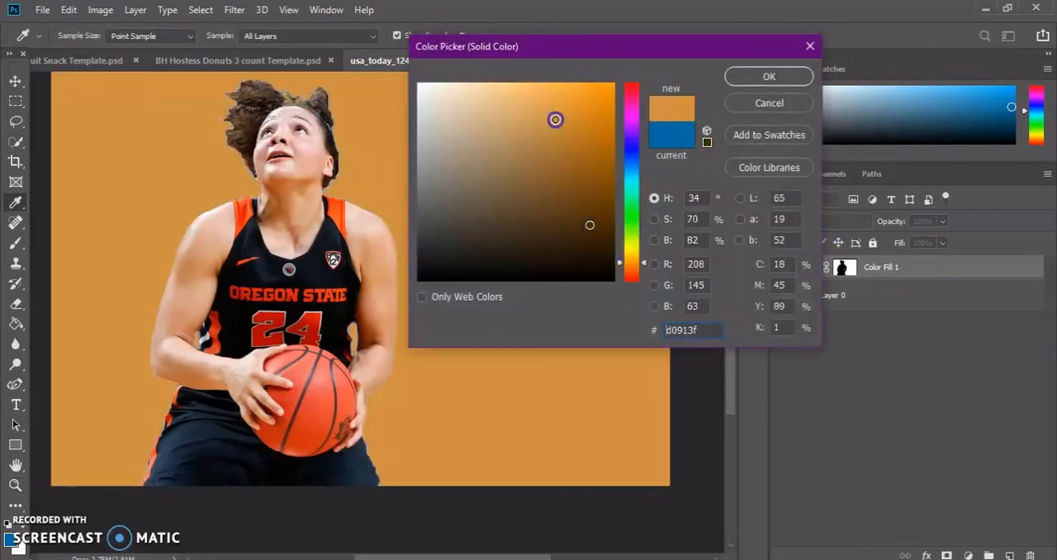
click(514, 139)
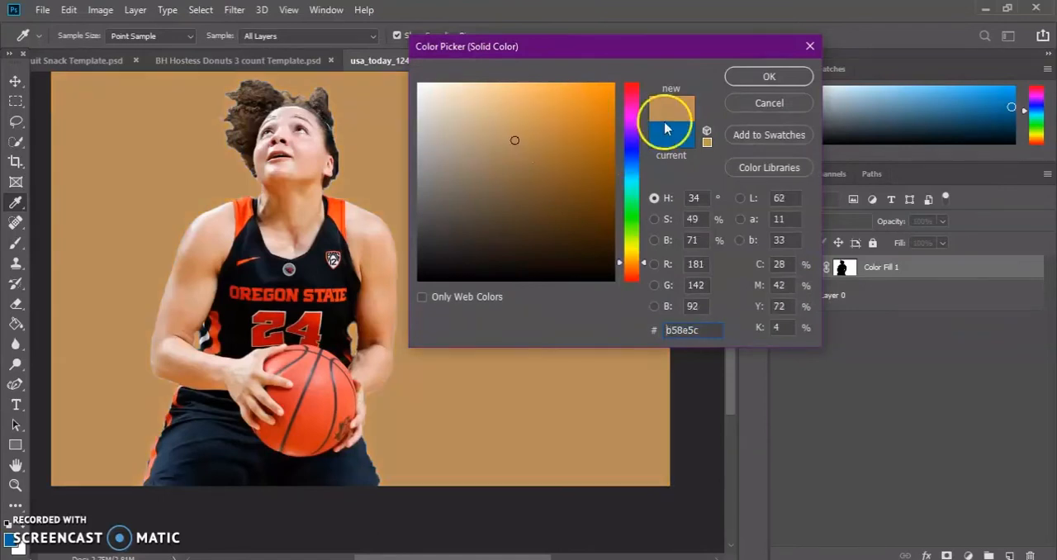
click(809, 46)
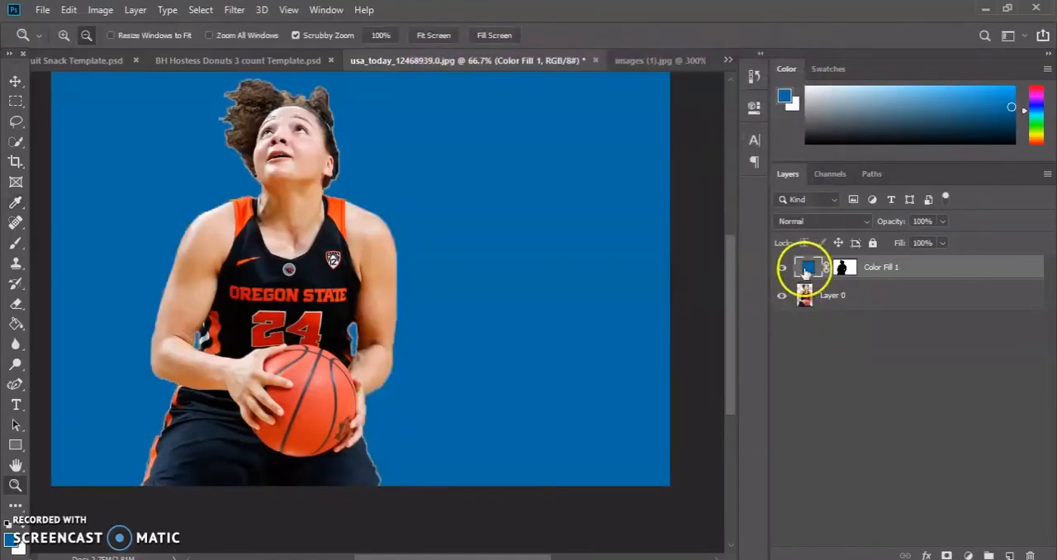
right_click(807, 270)
click(802, 271)
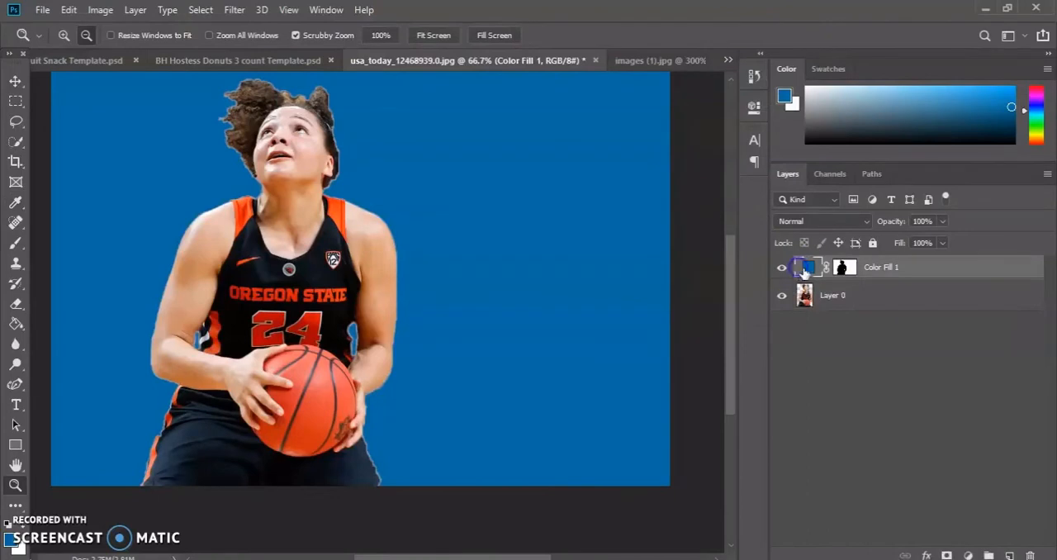
double_click(806, 273)
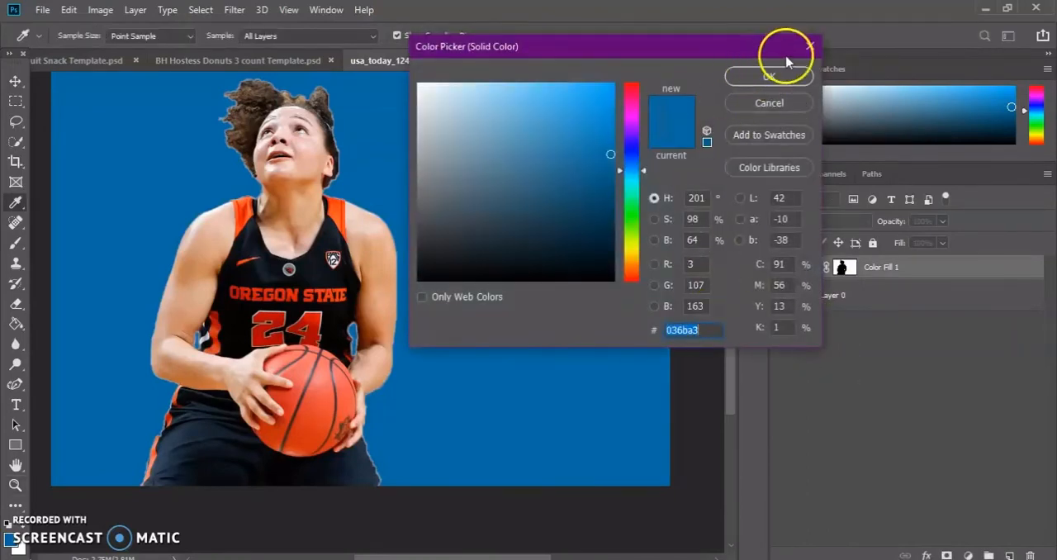
key(Return)
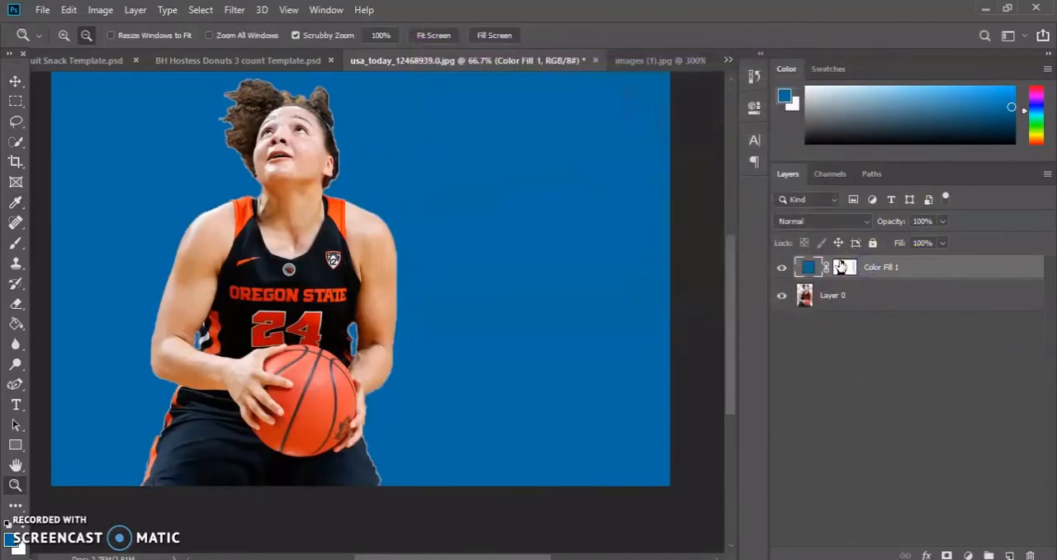
click(799, 266)
Move the player on Layer 0 to the middle of the canvas with Free Transform.
click(805, 297)
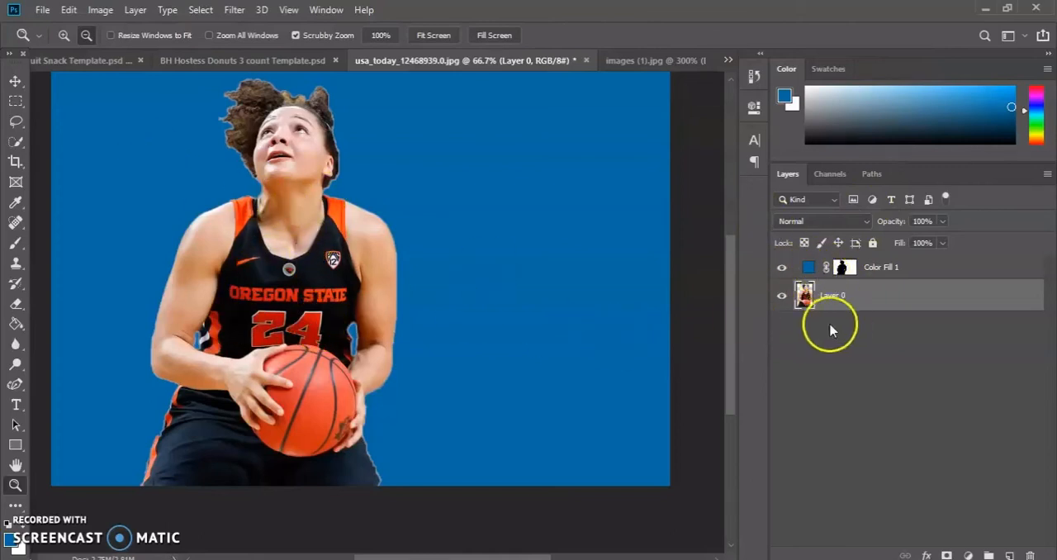
click(68, 10)
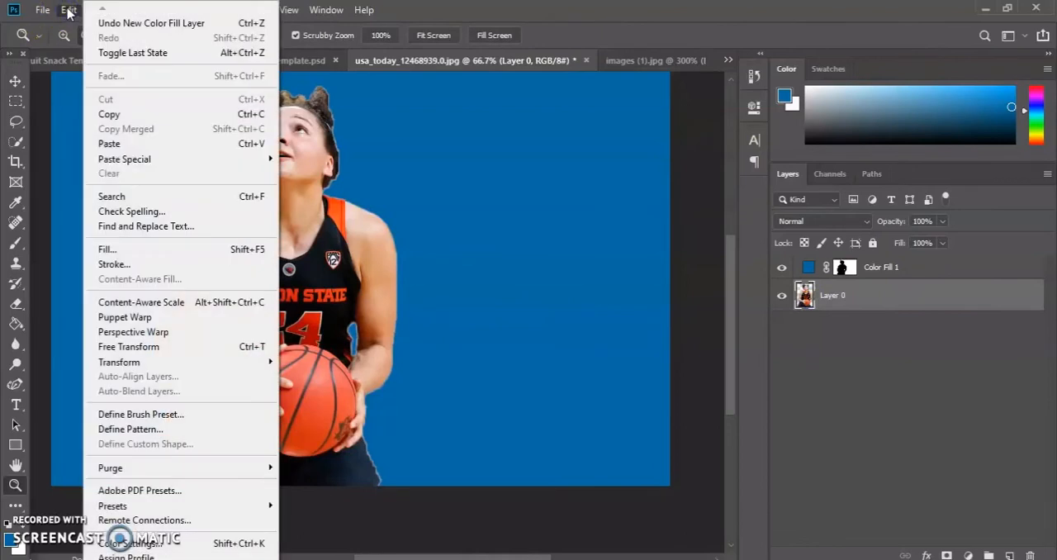
click(248, 346)
drag(340, 225, 460, 238)
Move the Color Fill 1 layer below Layer 0 and hide it.
drag(808, 271, 843, 315)
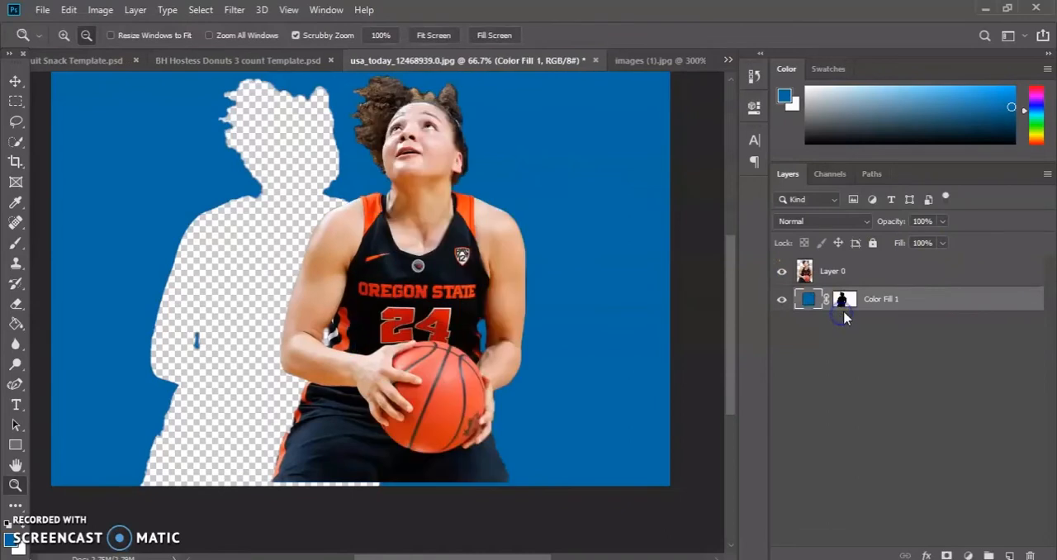
click(781, 299)
Select the entire canvas on the player's layer.
click(805, 277)
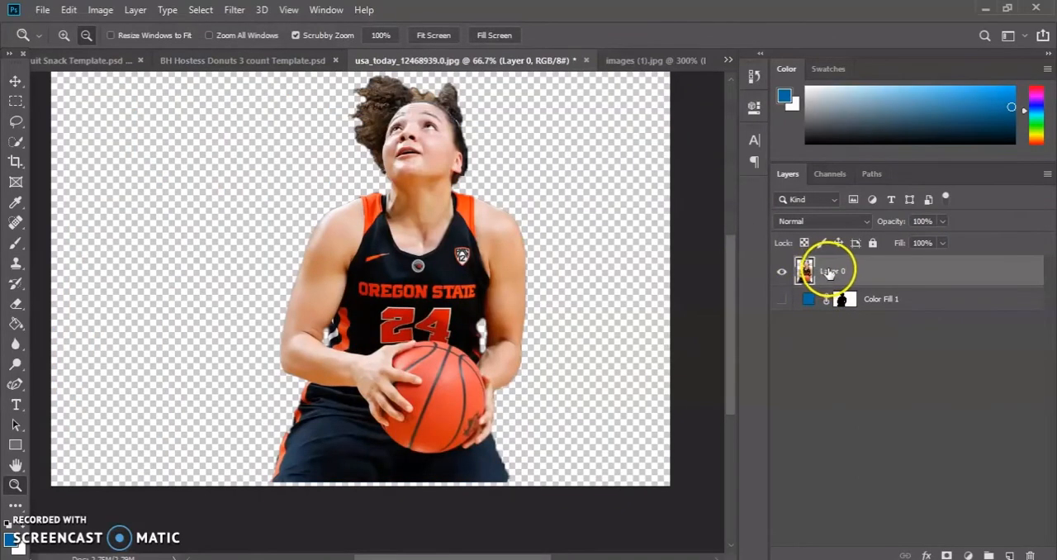
click(207, 10)
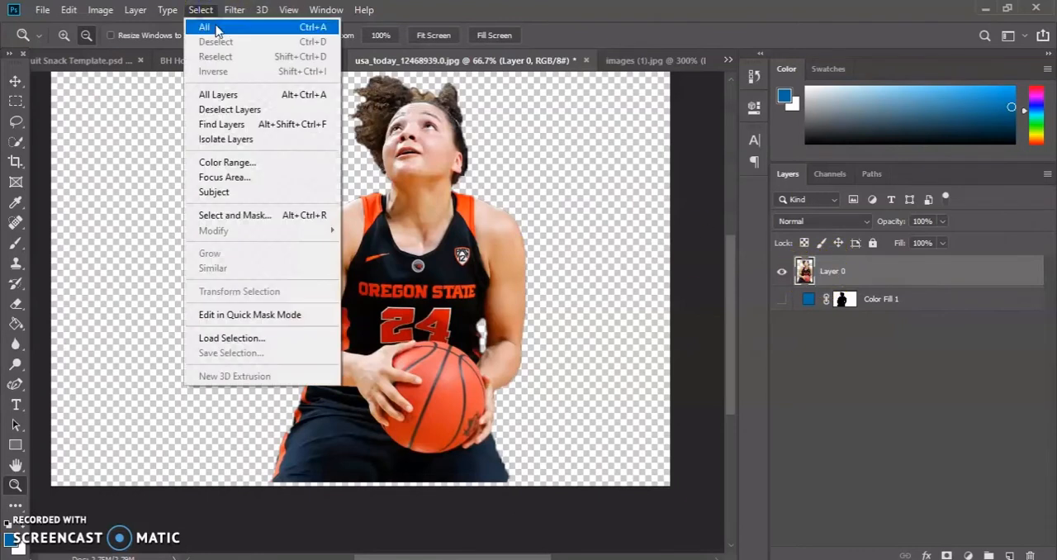
click(210, 27)
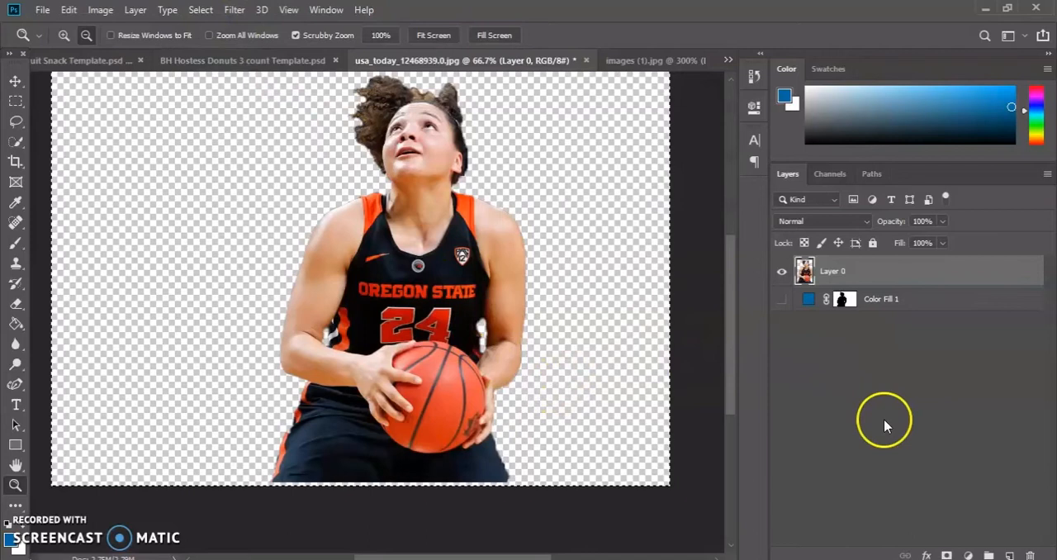
key(ctrl+j)
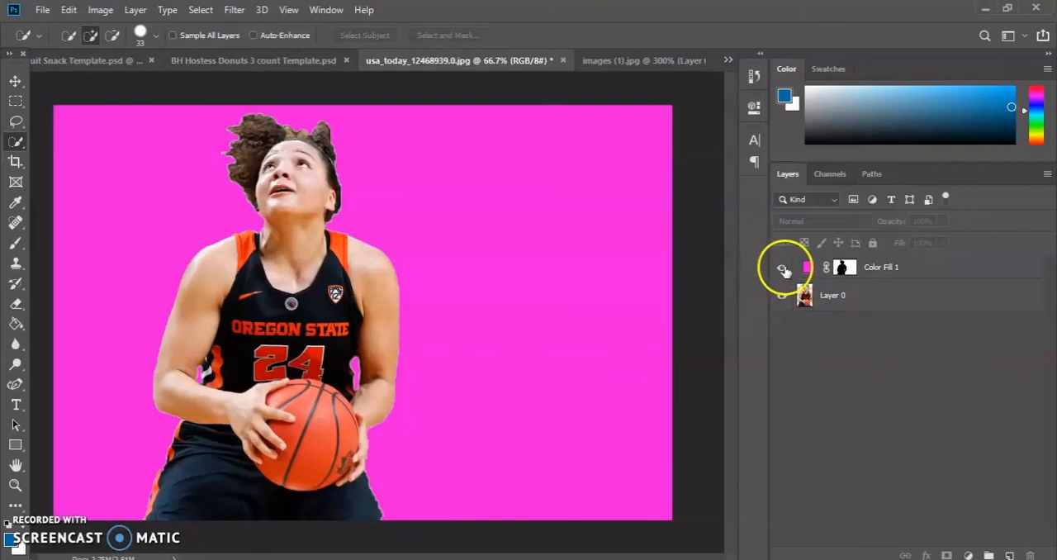
Hide the pink Color Fill 1 layer and make Layer 0 with the player active.
drag(783, 269, 781, 283)
click(781, 295)
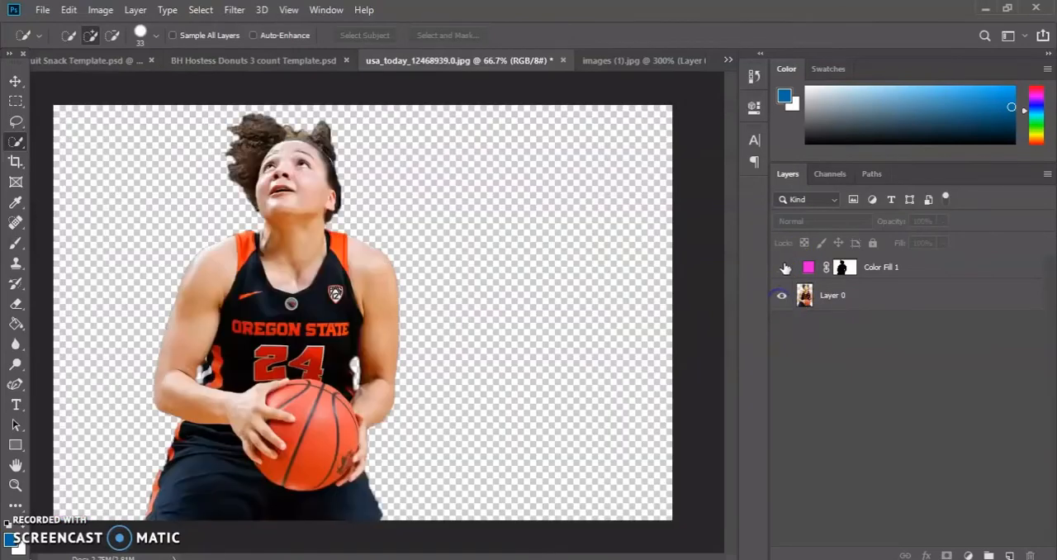
click(812, 299)
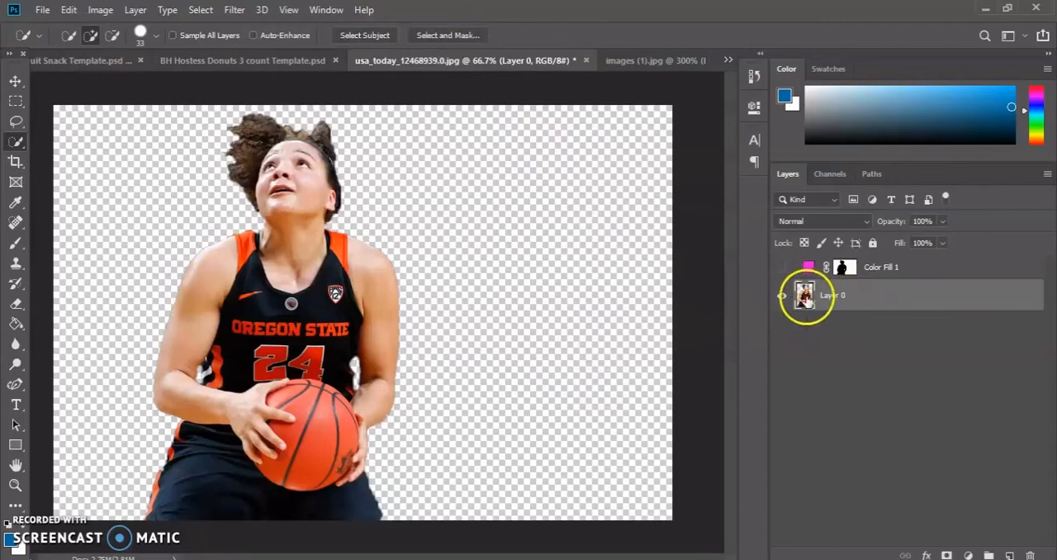
Free-transform the player to about 63.77% and place her at the canvas's lower edge, at about X 773.6 px, Y 549.4 px.
click(70, 9)
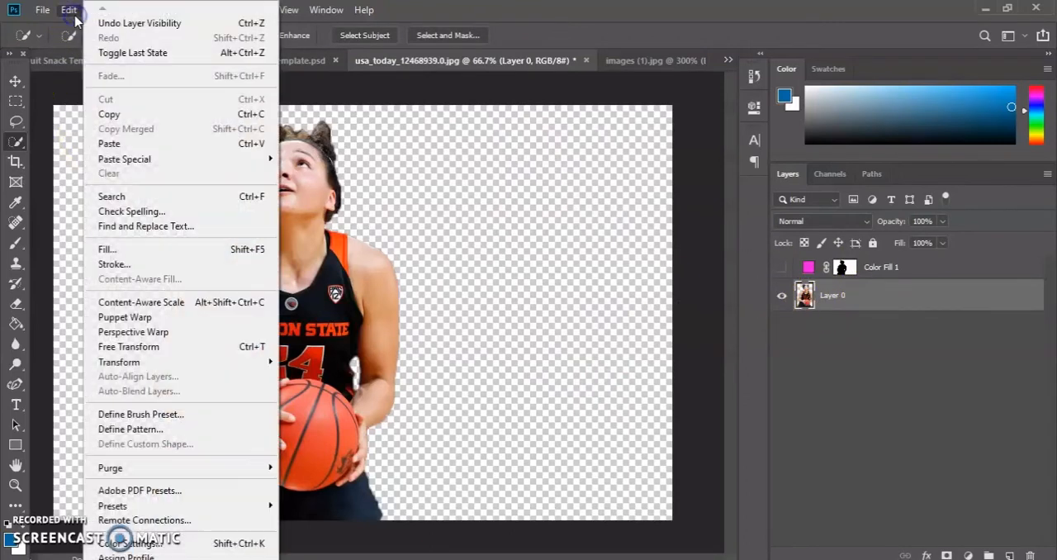
click(142, 353)
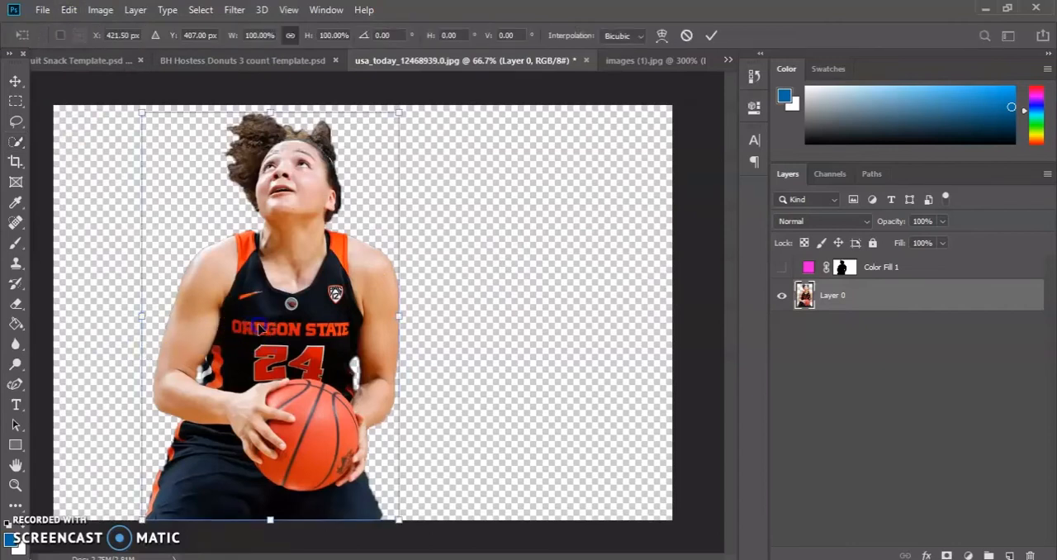
drag(223, 309, 351, 310)
drag(531, 113, 437, 261)
drag(413, 388, 476, 385)
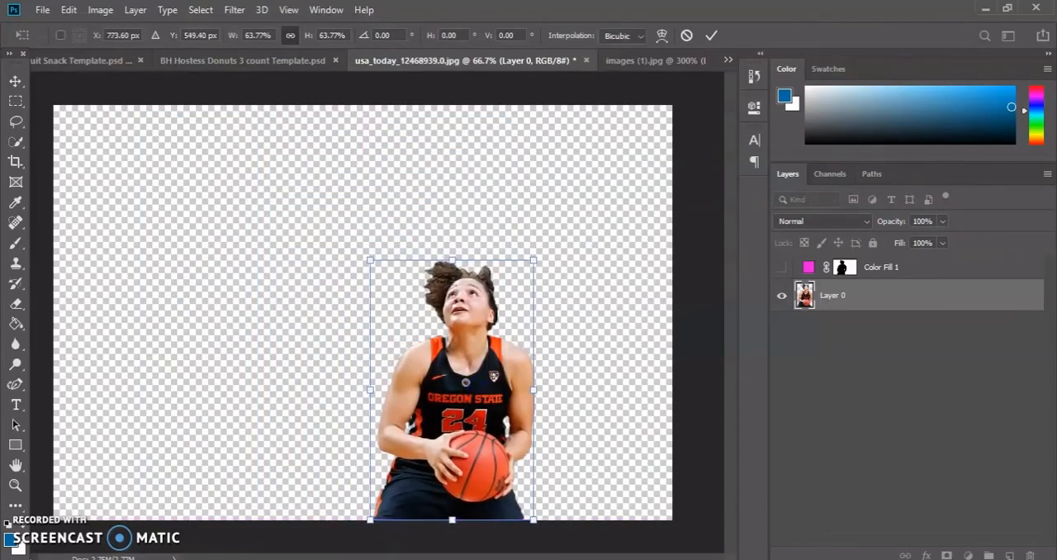
Switch to File Explorer and select the elephant-png-elephant-png-1083 image in the png folder.
click(519, 558)
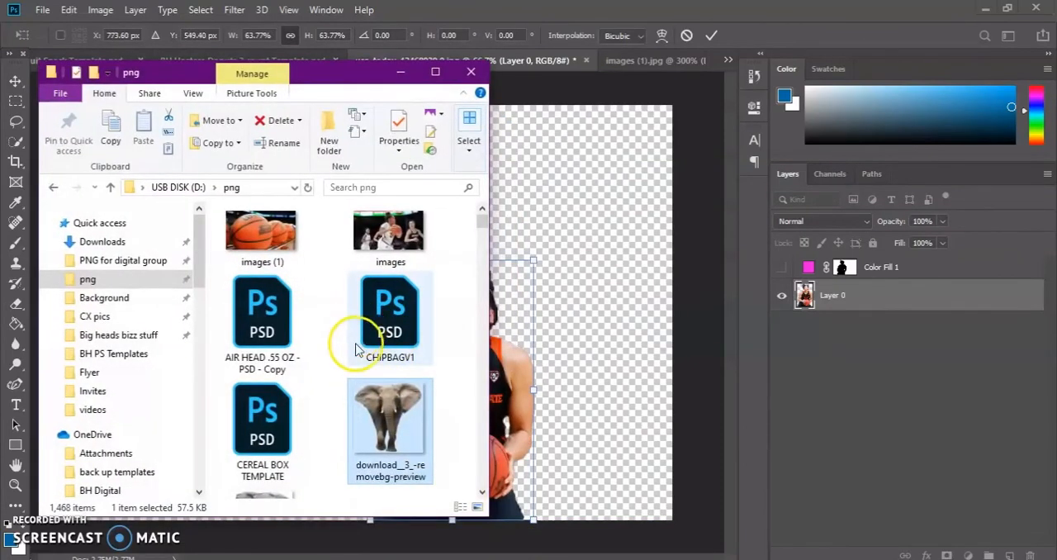
scroll(347, 396, down, 2)
scroll(355, 396, up, 2)
scroll(340, 412, down, 2)
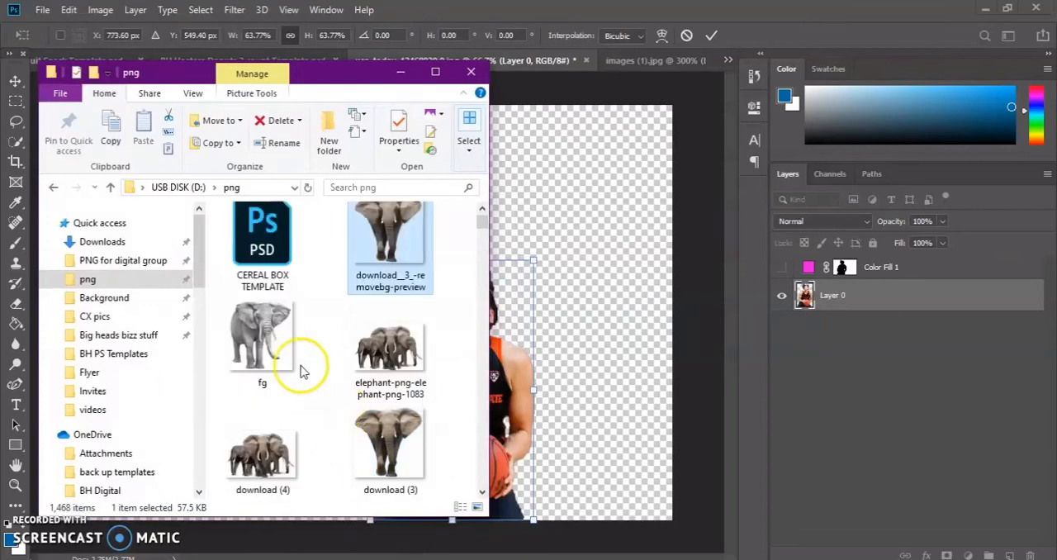
click(408, 355)
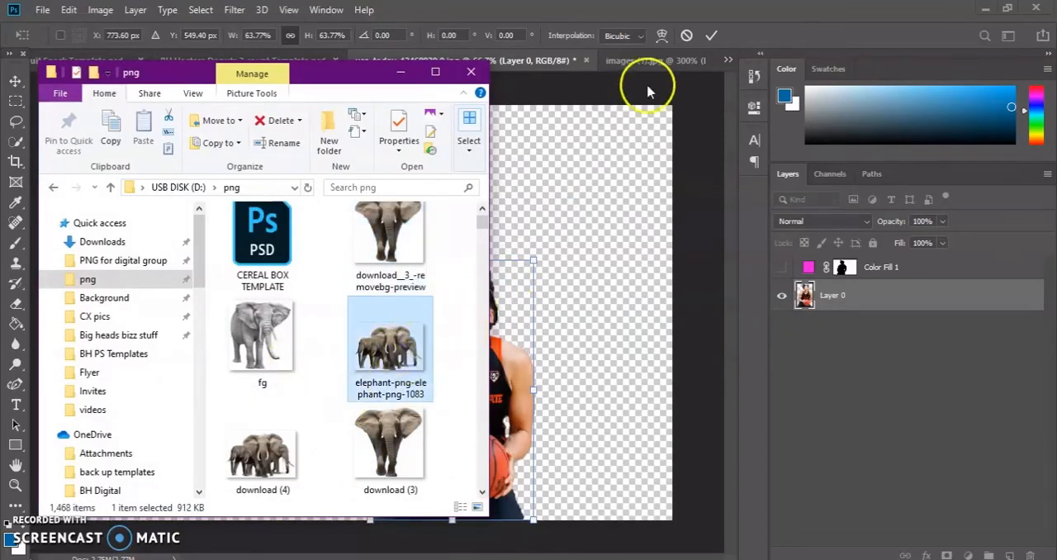
Commit the player's pending transform and place the elephant-png-elephant-png-1083 image from File Explorer into the player's document.
click(710, 35)
click(710, 35)
key(w)
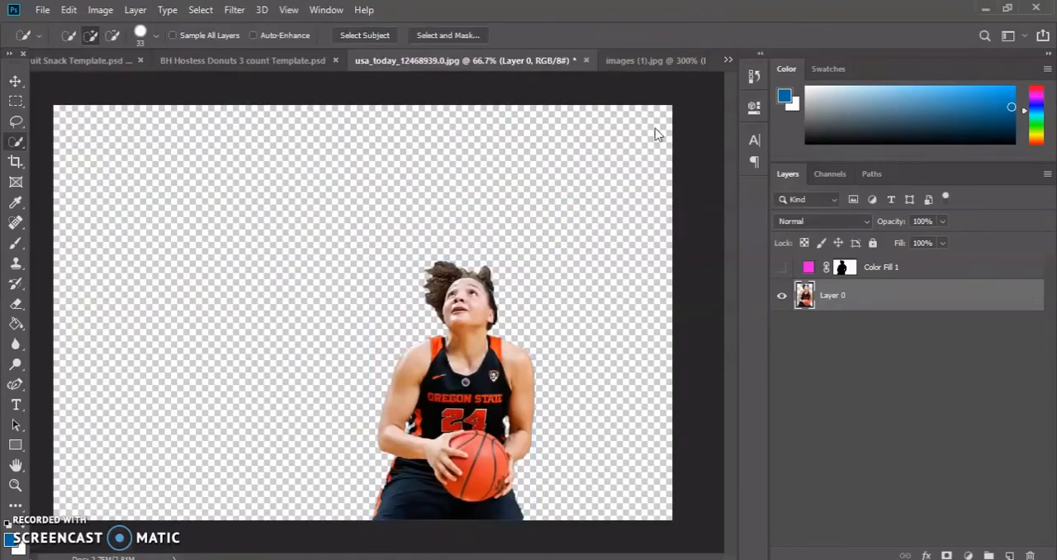
key(alt+Tab)
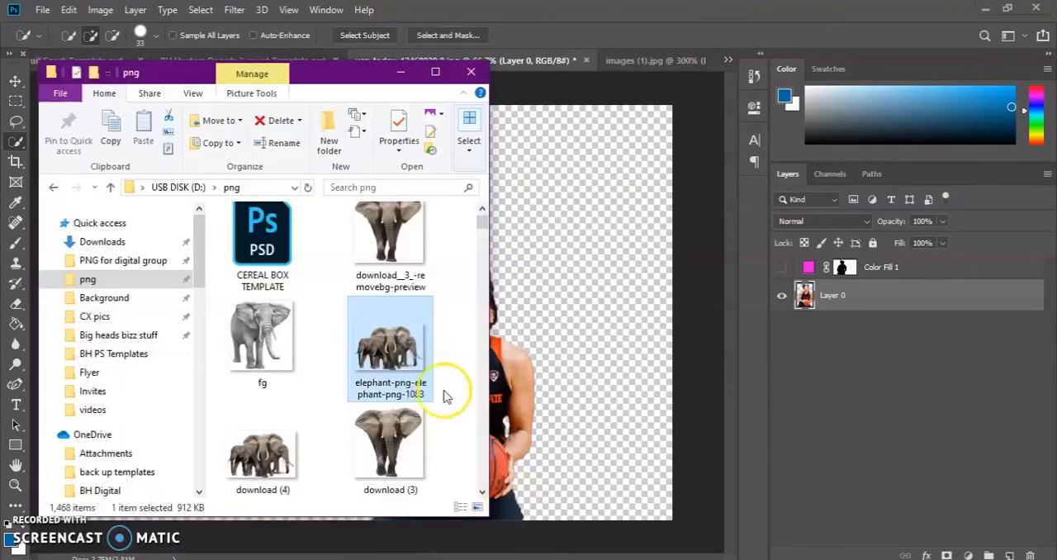
click(626, 222)
drag(622, 269, 622, 254)
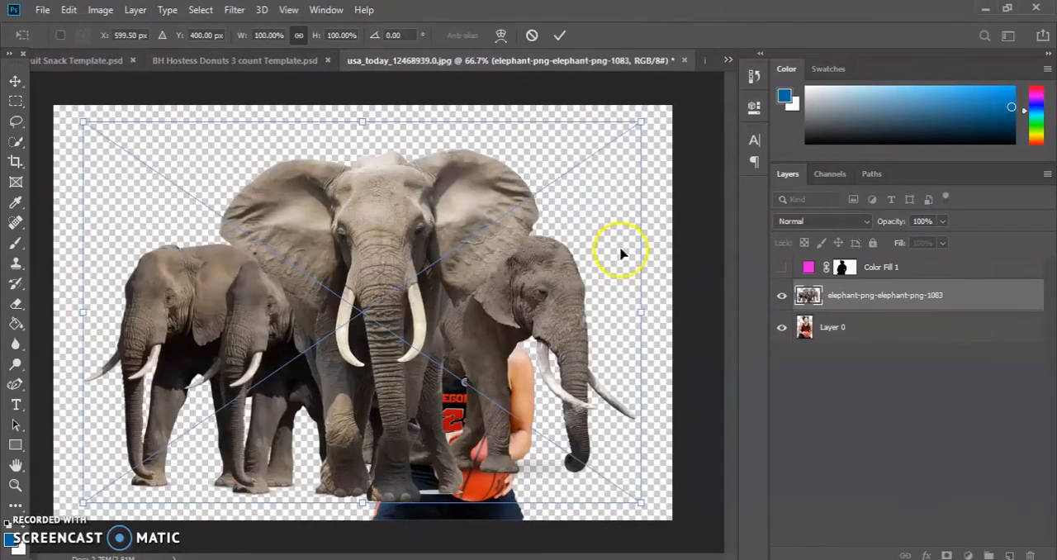
Scale the placed elephants down beside the player, commit the placement, and move their layer below Layer 0.
drag(638, 121, 416, 252)
drag(806, 301, 787, 349)
key(w)
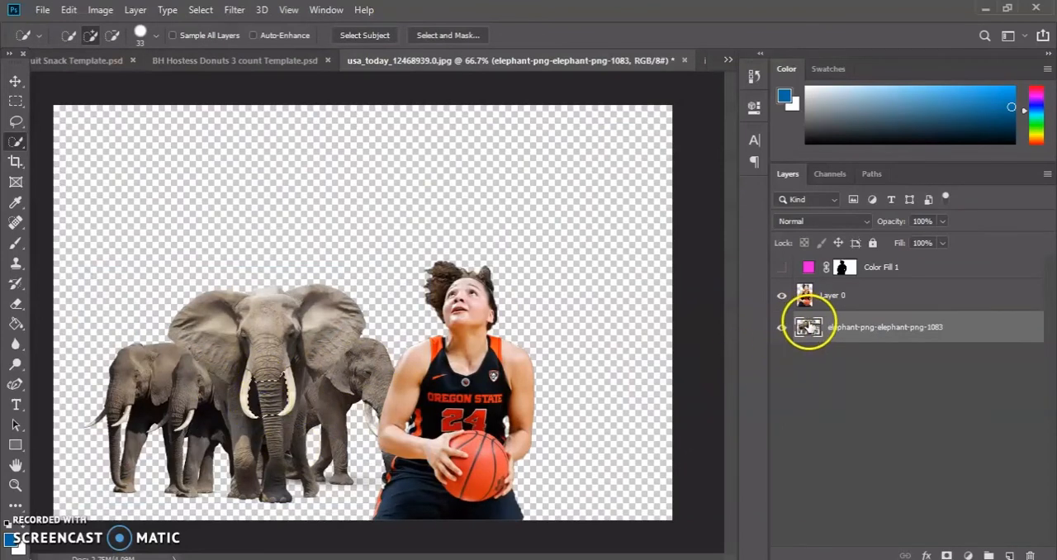
Open and close the elephant smart object's contents, and move the elephant layer above Layer 0.
double_click(808, 328)
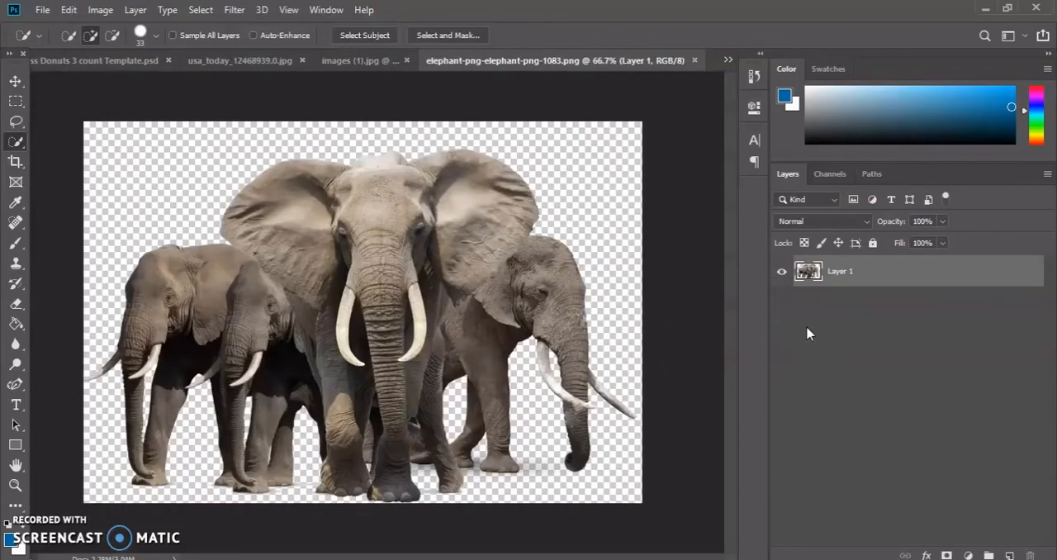
click(694, 61)
drag(807, 327, 814, 304)
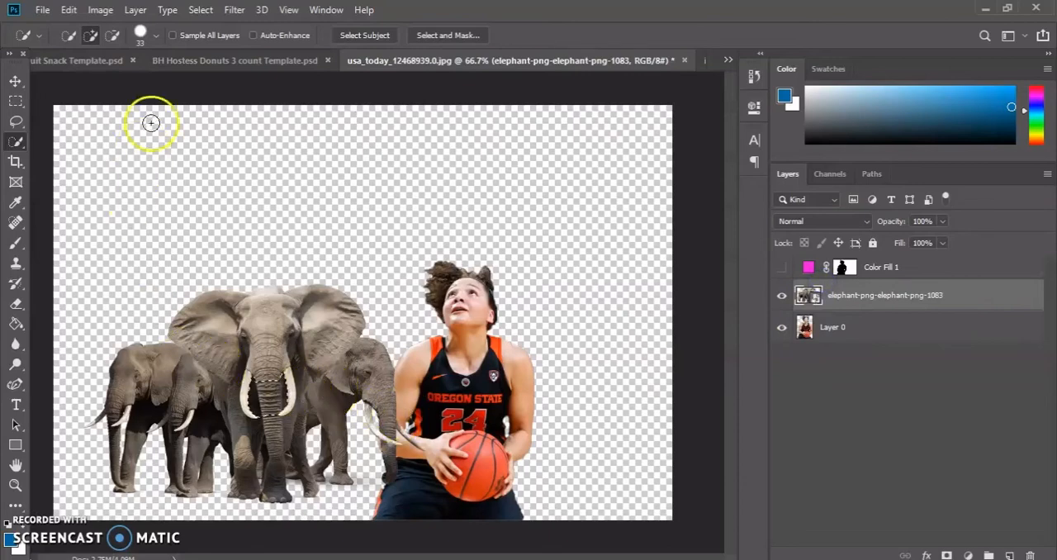
Clear the current selection in the player's document.
click(68, 10)
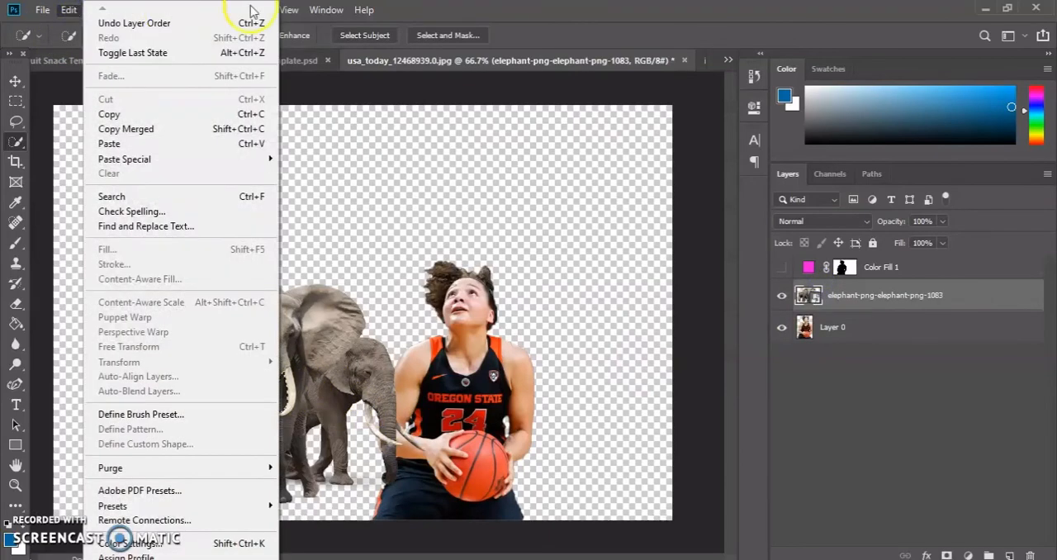
mouse_move(198, 10)
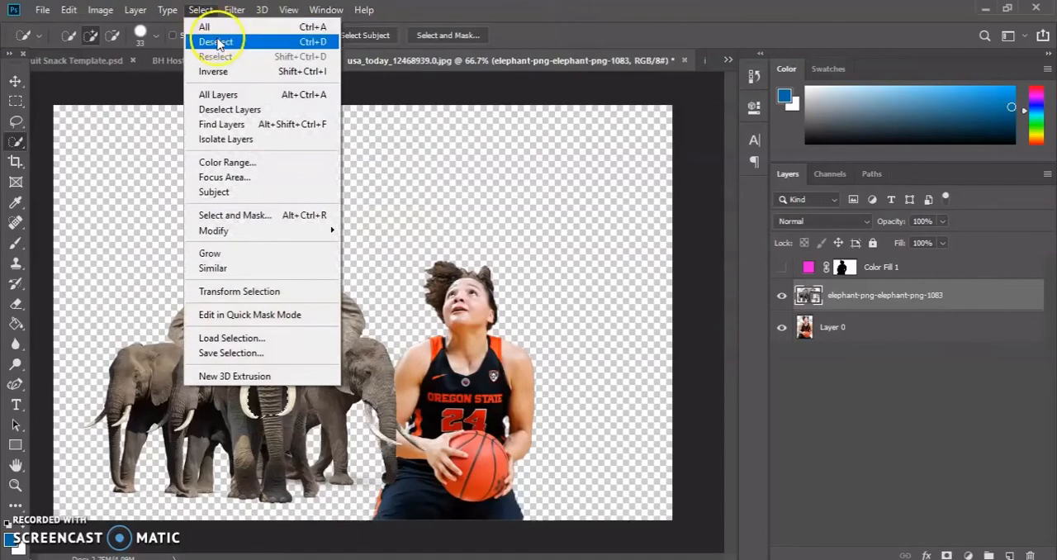
click(216, 42)
Free-transform the elephants to about 82.24% at about X 487.65 px, Y 302.66 px, and move their layer below Layer 0.
click(72, 10)
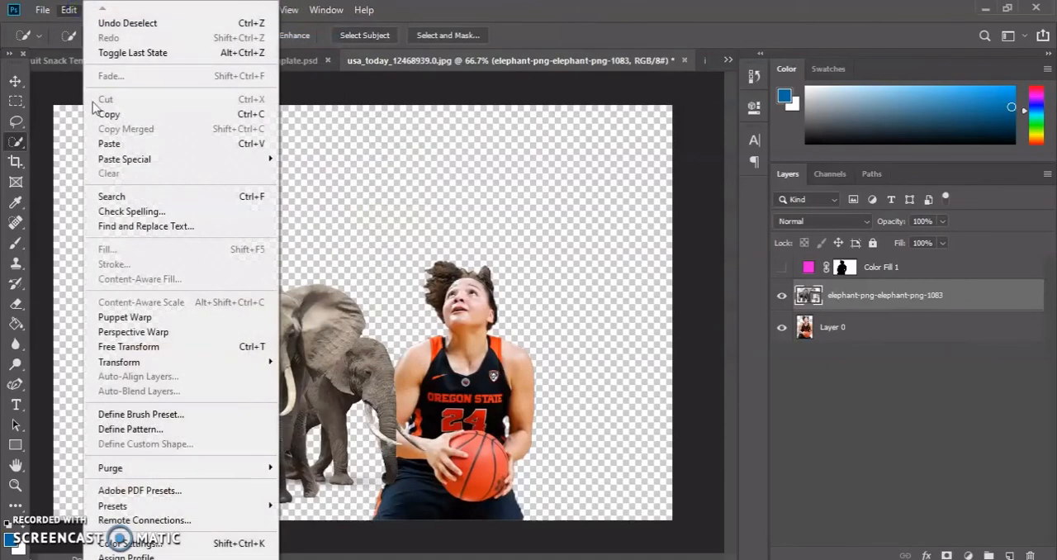
click(159, 348)
drag(276, 366, 261, 333)
drag(406, 230, 518, 151)
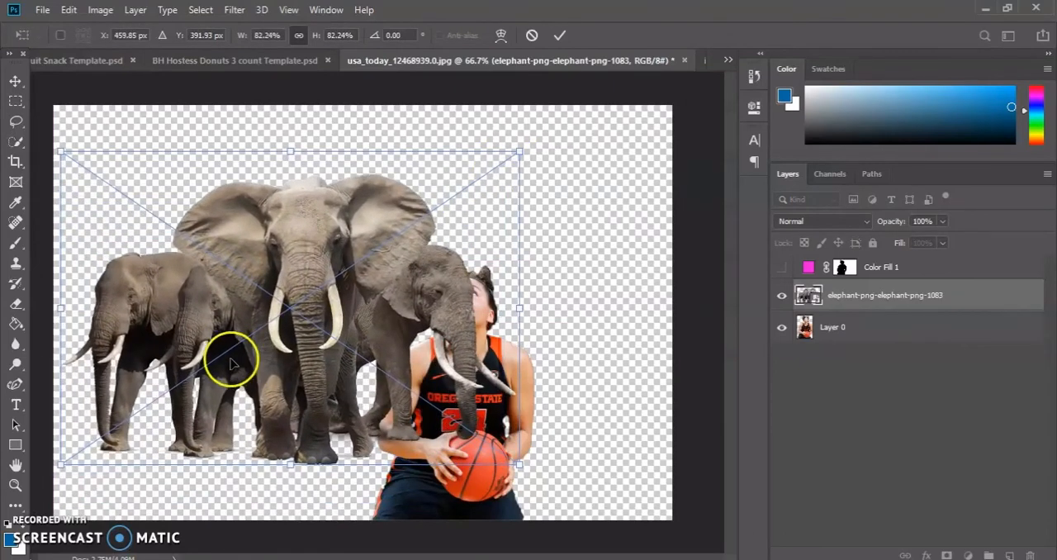
drag(283, 300, 299, 249)
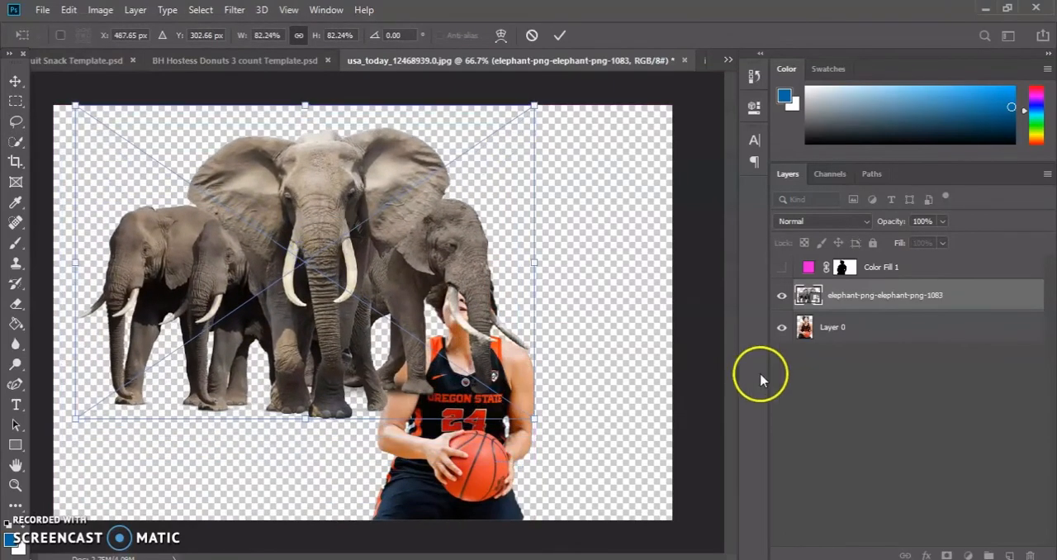
drag(821, 295, 823, 357)
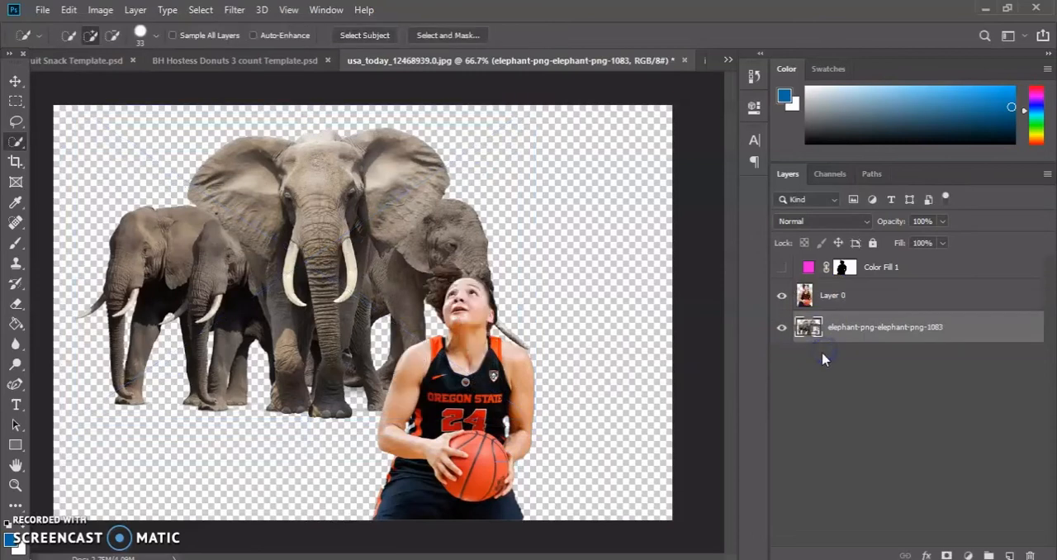
Free-transform the player on Layer 0 to about 112.59% at the canvas's lower edge, at about X 831.51 px, Y 517.97 px.
click(809, 297)
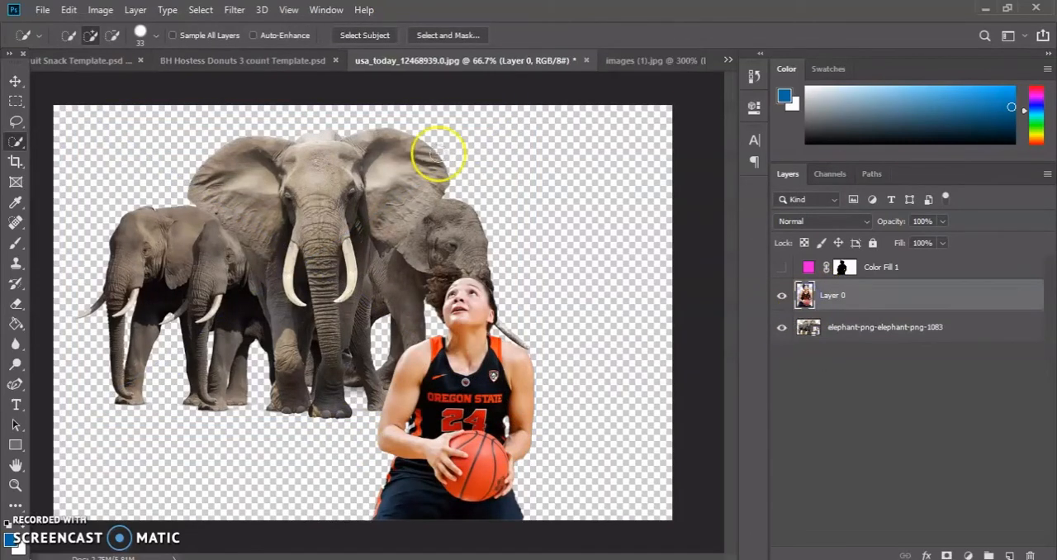
click(73, 11)
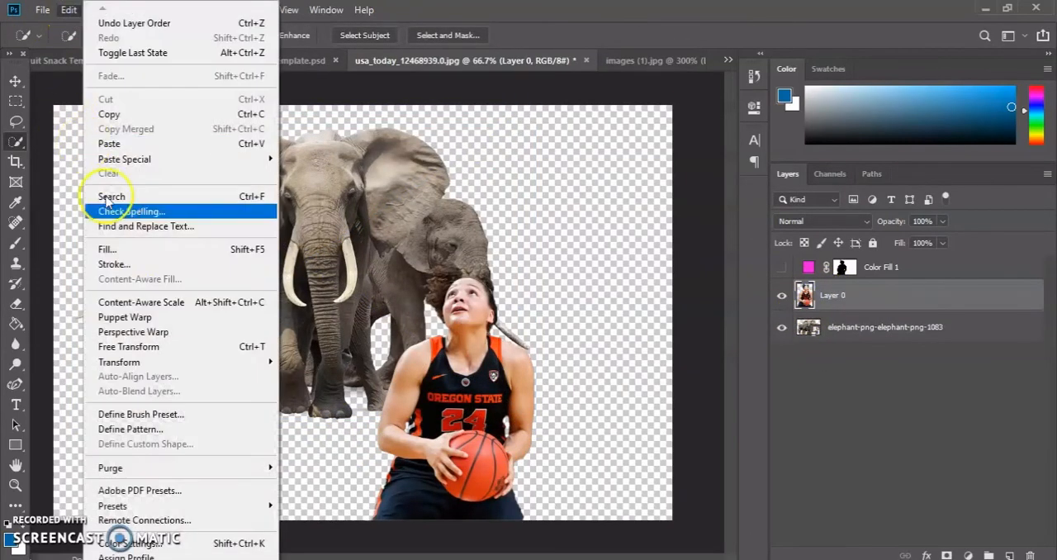
click(149, 345)
drag(476, 363, 447, 361)
drag(507, 261, 541, 235)
drag(420, 350, 469, 350)
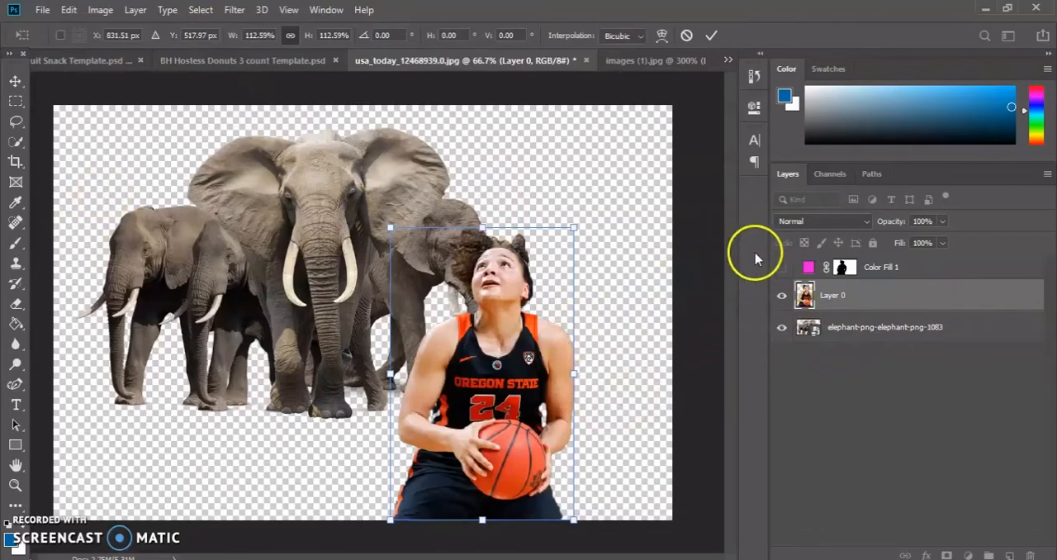
click(787, 270)
click(785, 270)
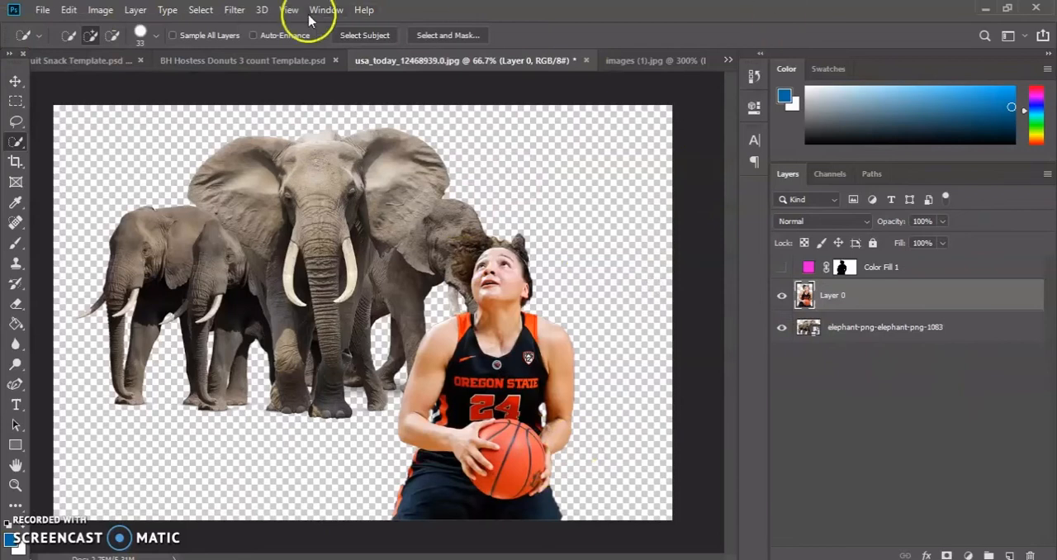
Hide and show the elephant layer to check the composition with and without it, keeping Layer 0 active.
click(780, 327)
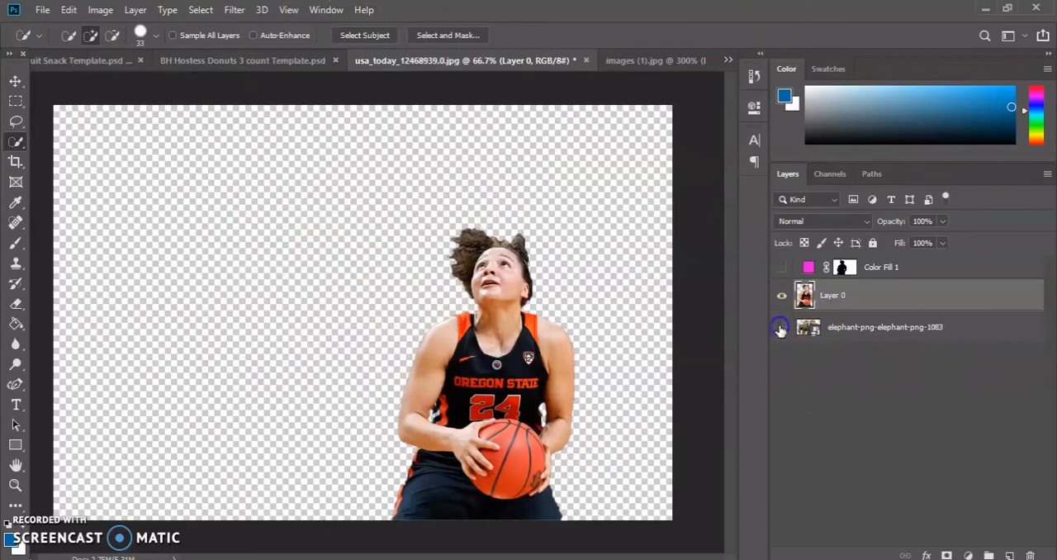
click(781, 328)
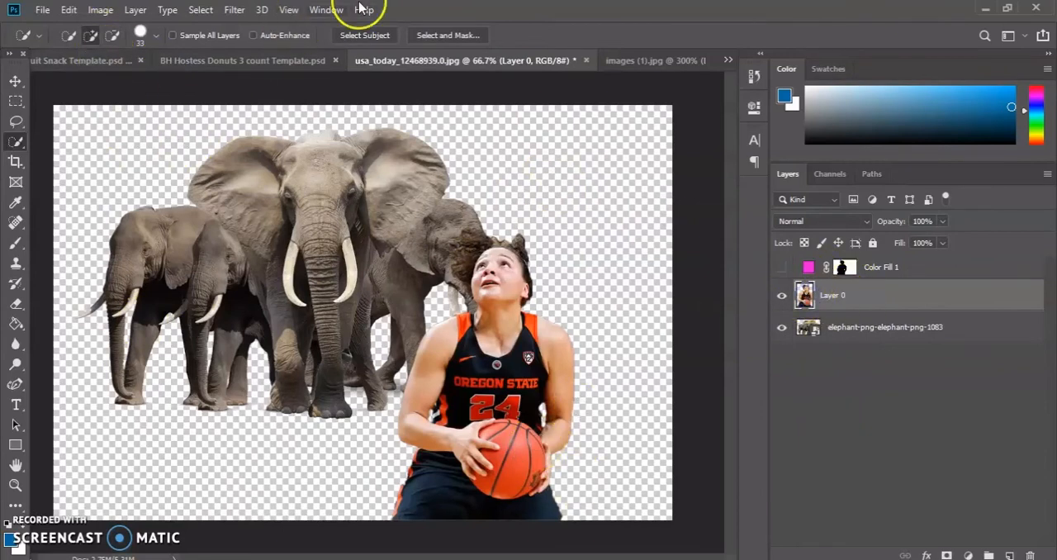
click(202, 12)
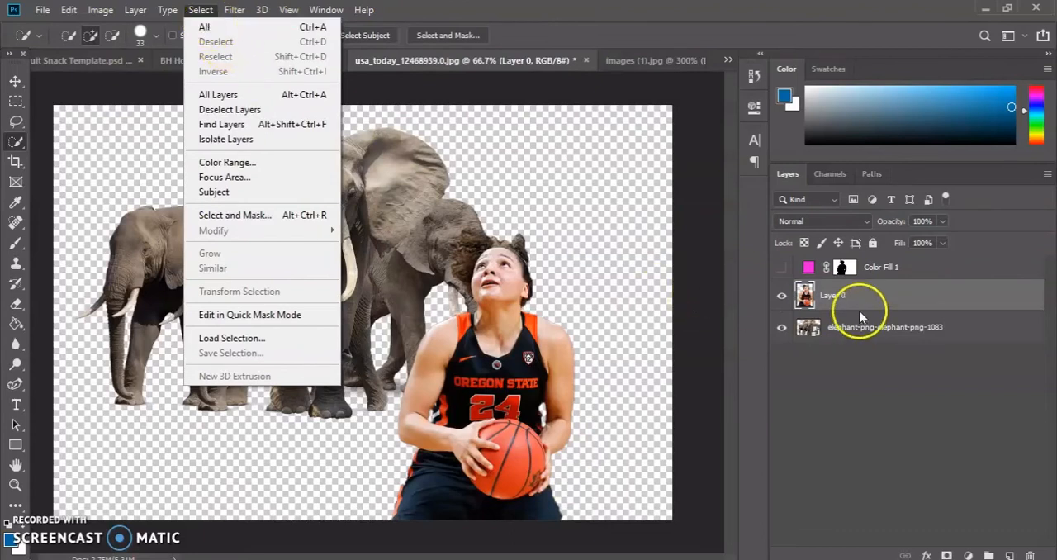
click(806, 296)
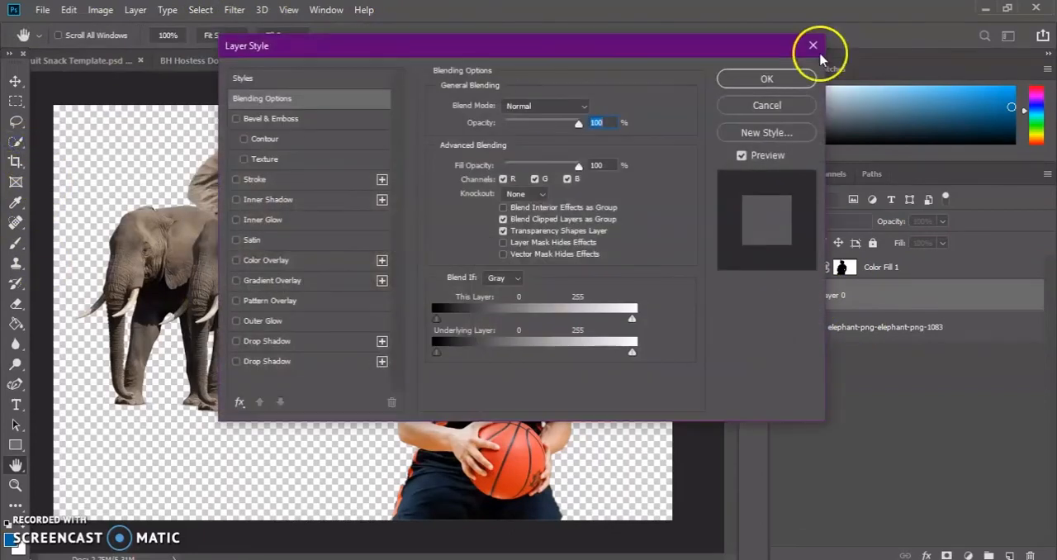
click(812, 45)
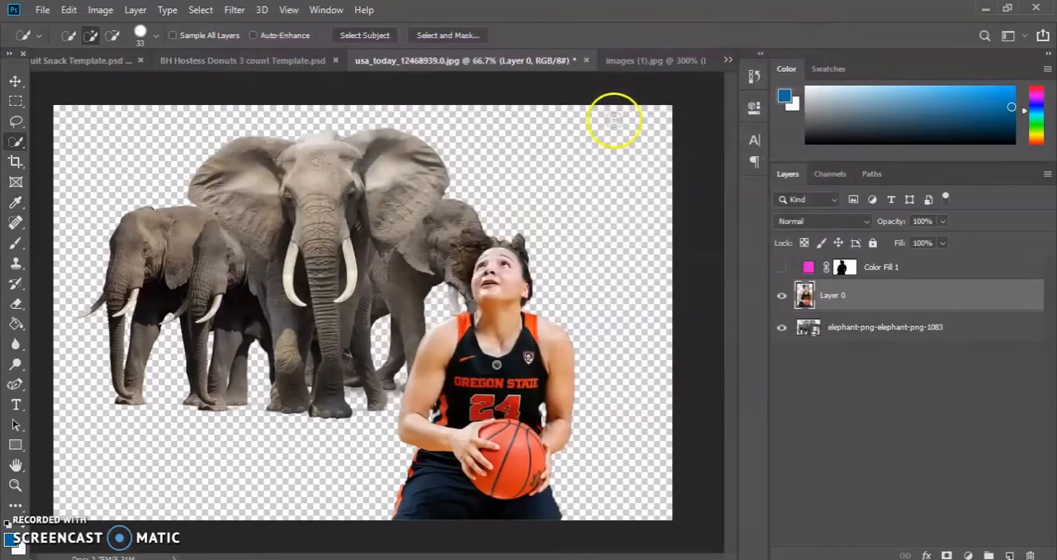
Select the player on Layer 0 with Select Subject and refine the selection around her hair with the Quick Selection tool.
click(384, 39)
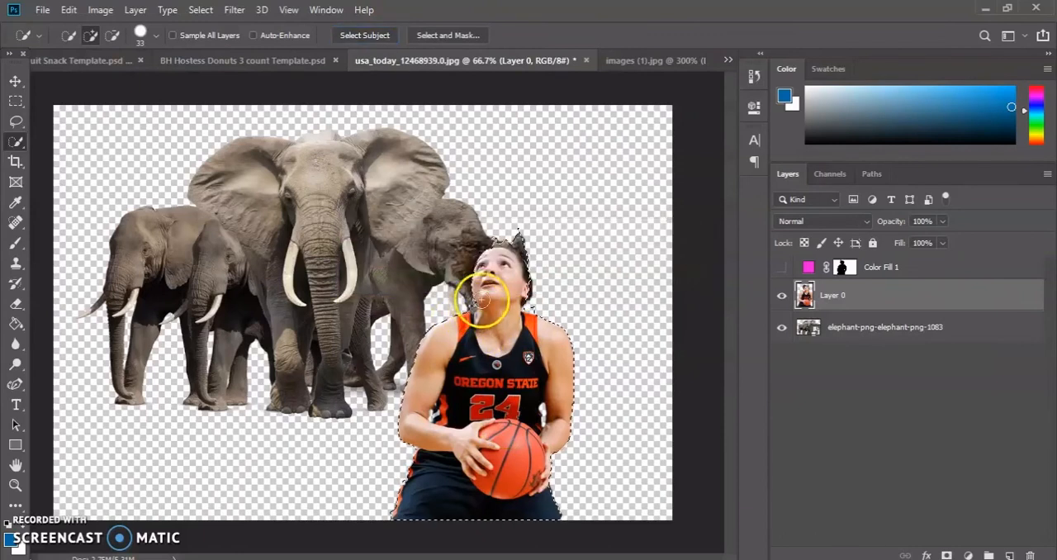
click(484, 256)
mouse_move(483, 256)
mouse_down()
mouse_move(474, 248)
mouse_move(465, 260)
mouse_up()
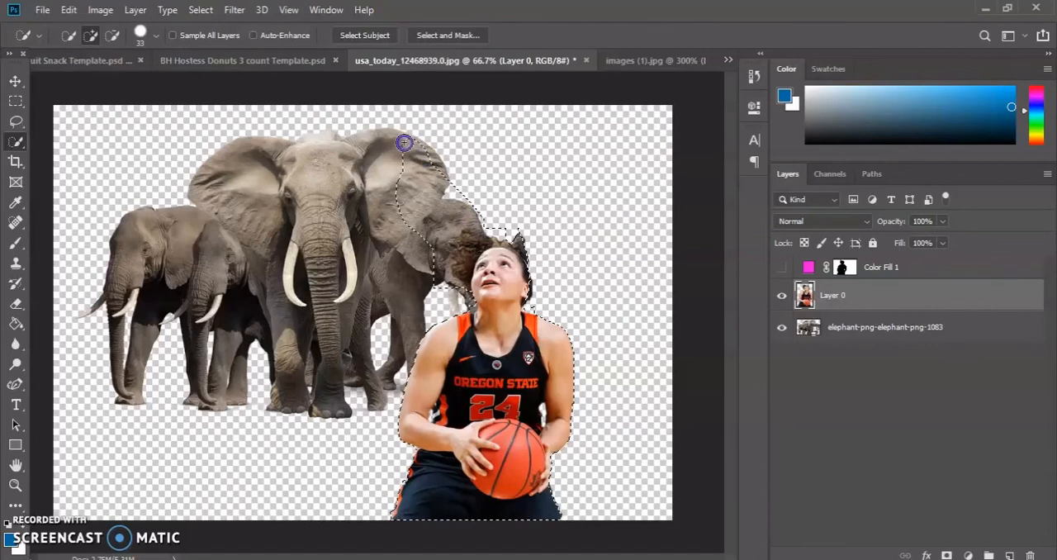
drag(363, 146, 275, 187)
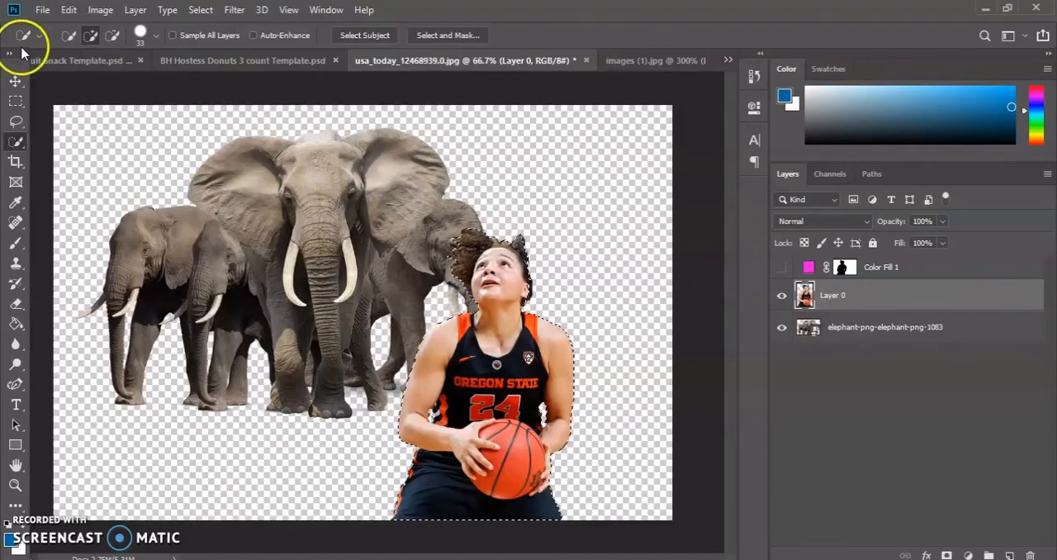
click(112, 34)
click(448, 256)
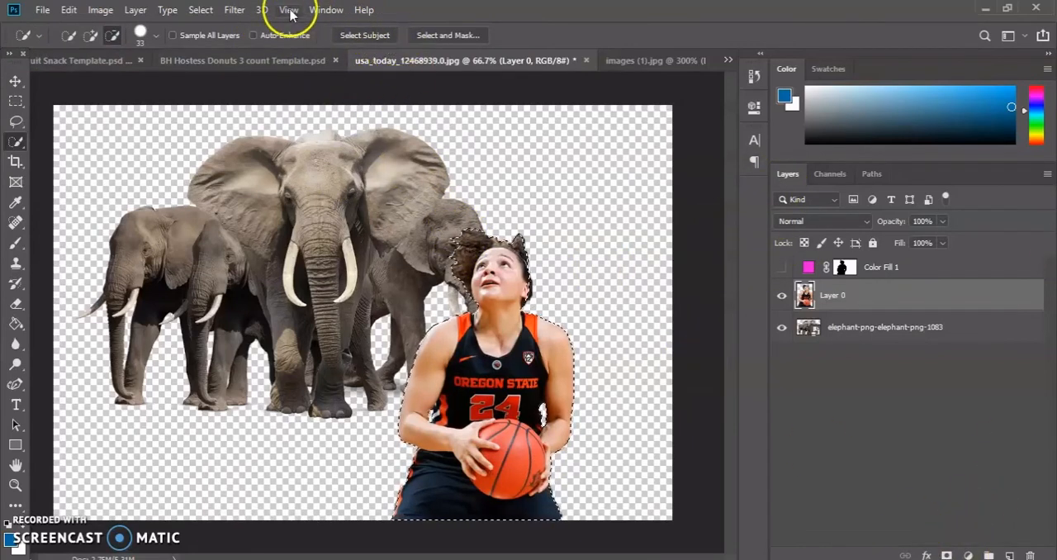
Invert the player selection and add a Solid Color fill layer in light blue 6ec4f2.
click(215, 11)
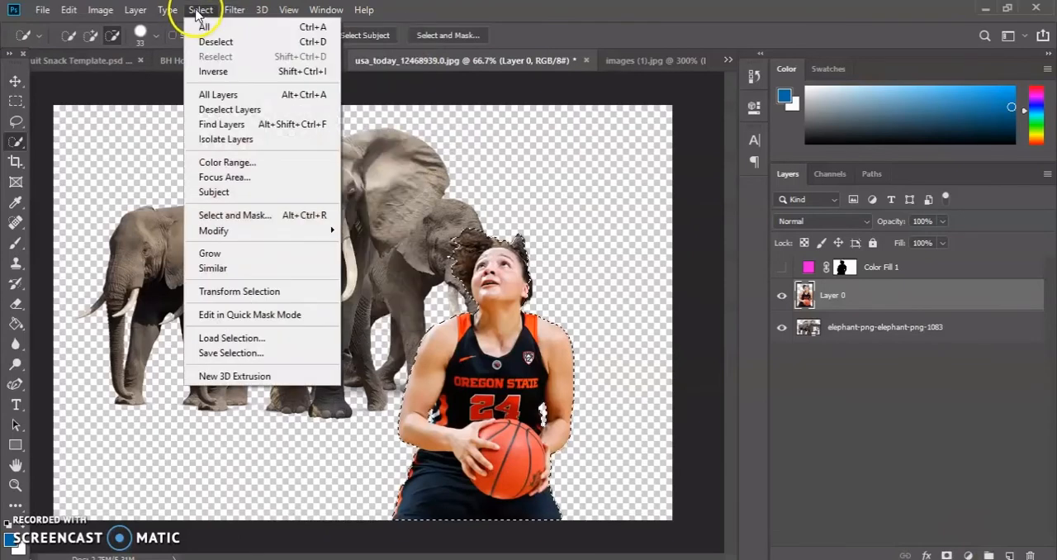
click(217, 72)
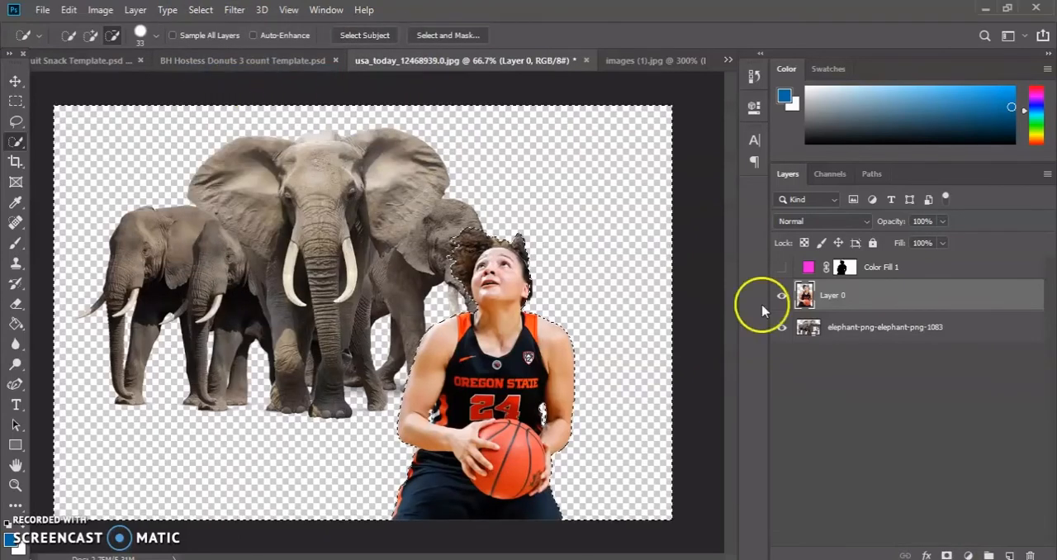
click(964, 554)
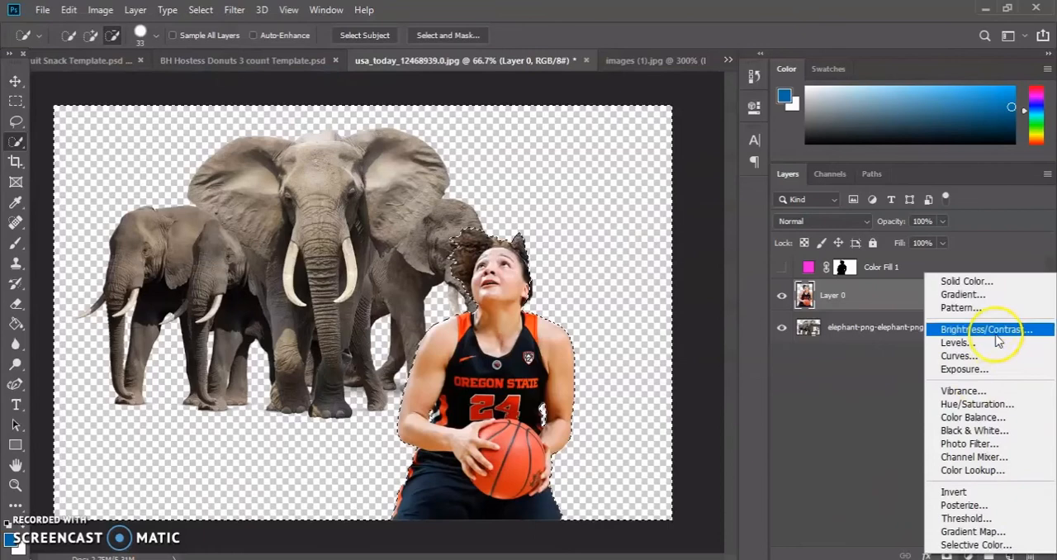
click(1001, 281)
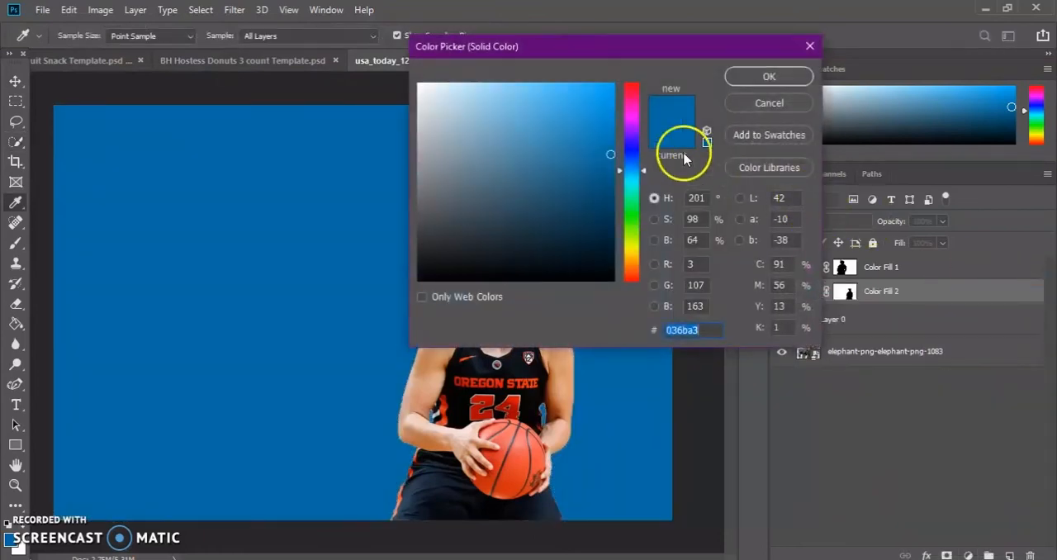
click(568, 99)
click(523, 94)
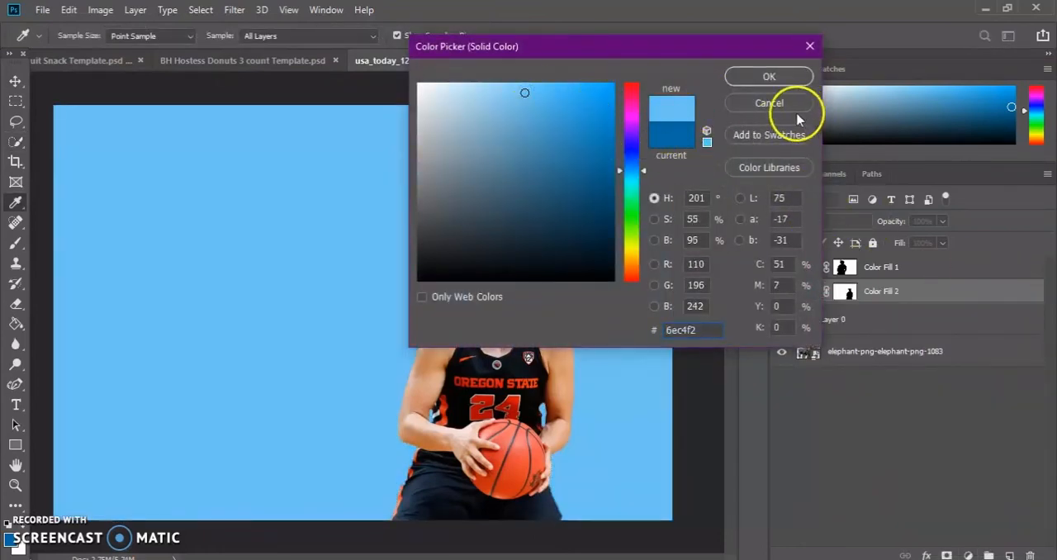
click(769, 76)
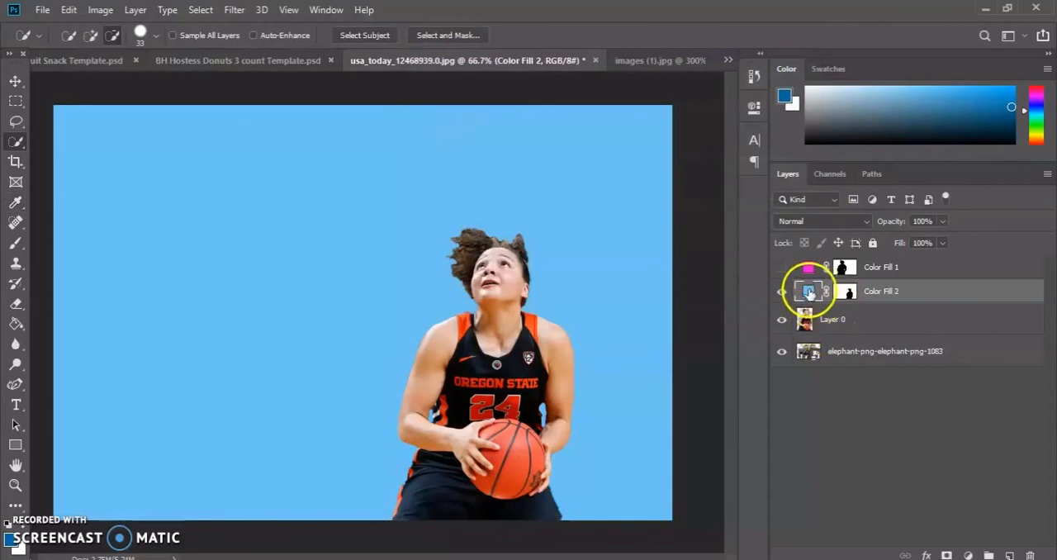
Move the Color Fill 2 layer below the elephant layer and change its color to green.
mouse_move(809, 294)
mouse_down()
mouse_move(804, 334)
mouse_move(815, 339)
mouse_move(823, 305)
mouse_up()
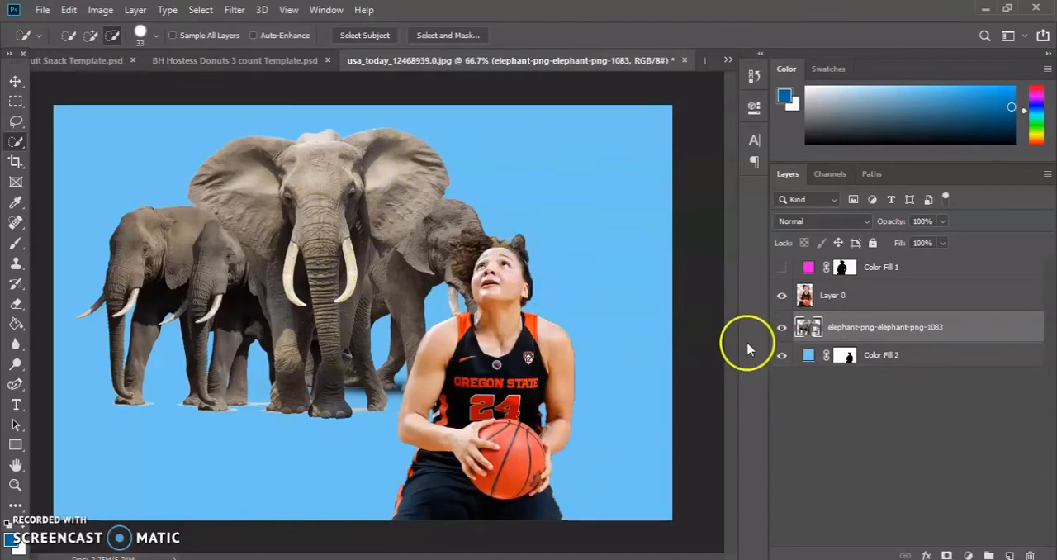
double_click(805, 359)
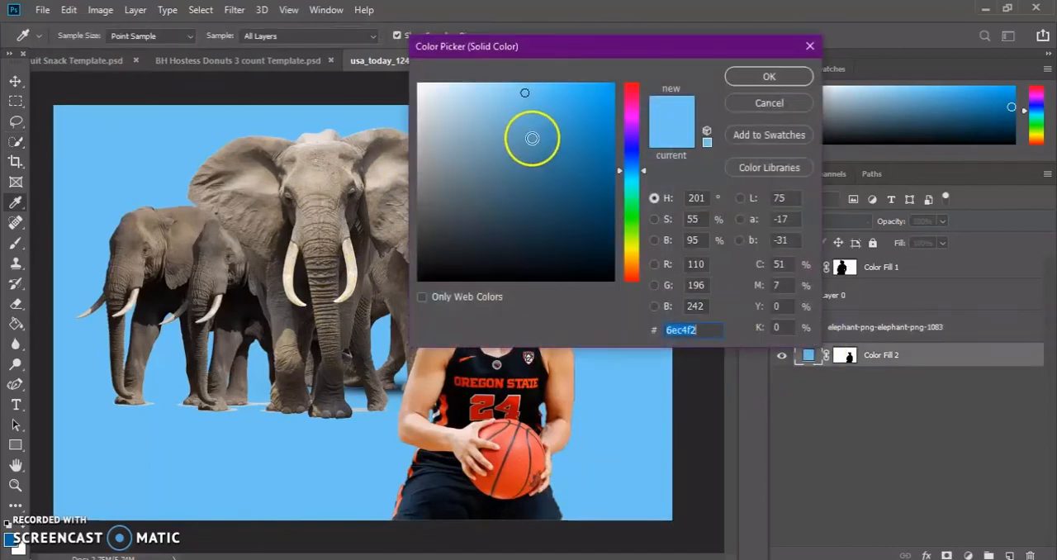
drag(524, 146, 544, 126)
drag(631, 132, 621, 237)
click(784, 76)
key(w)
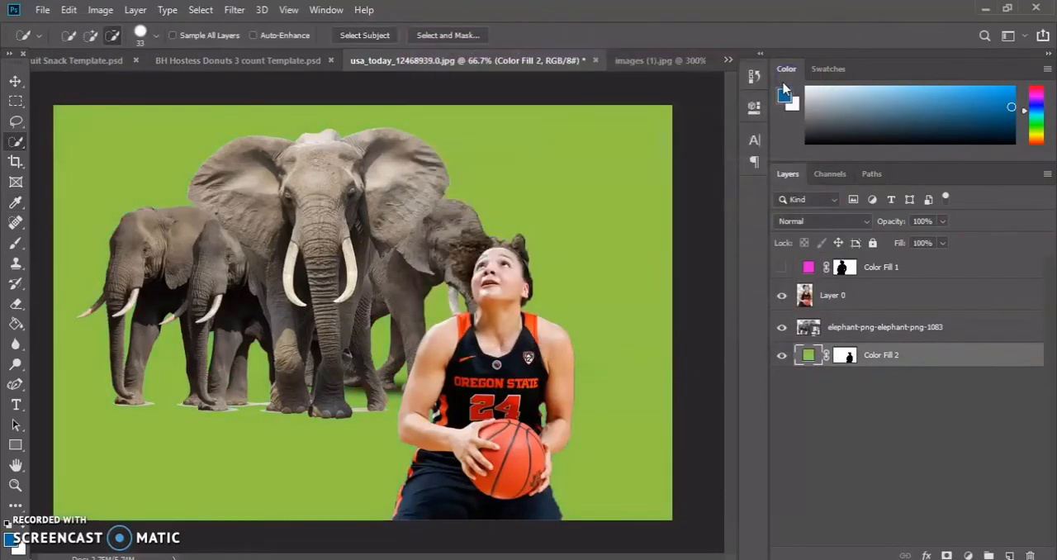